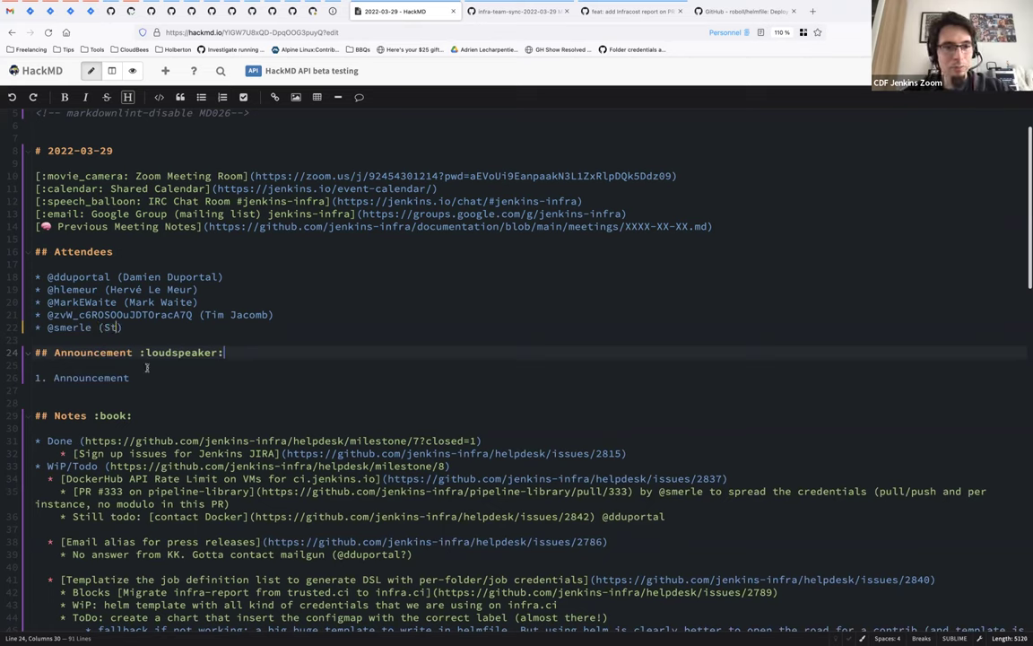
# Step: Add the sub-bullet 'Release build restarted, running 90 minutes currently' under '1. Announcement'
pyautogui.doubleClick(91, 378)
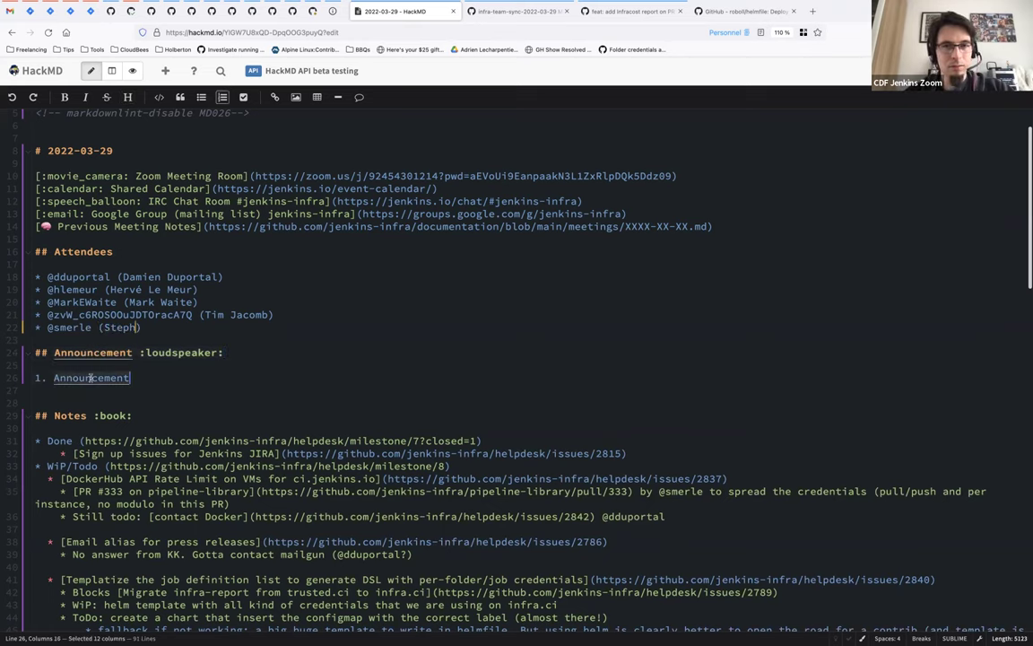
pyautogui.click(306, 365)
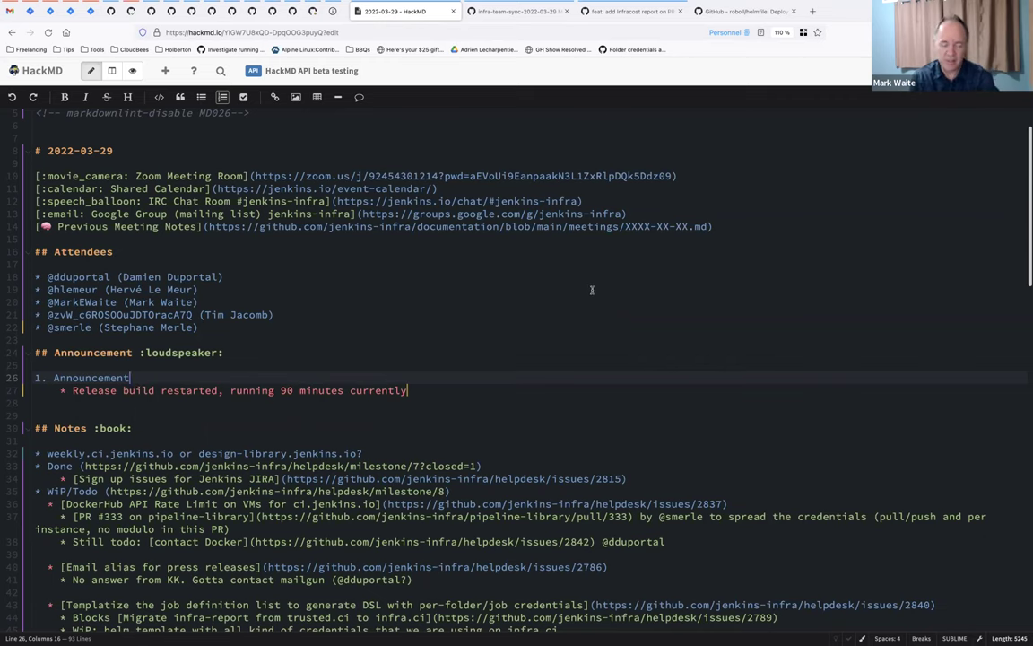
pyautogui.scroll(-3, 592, 289)
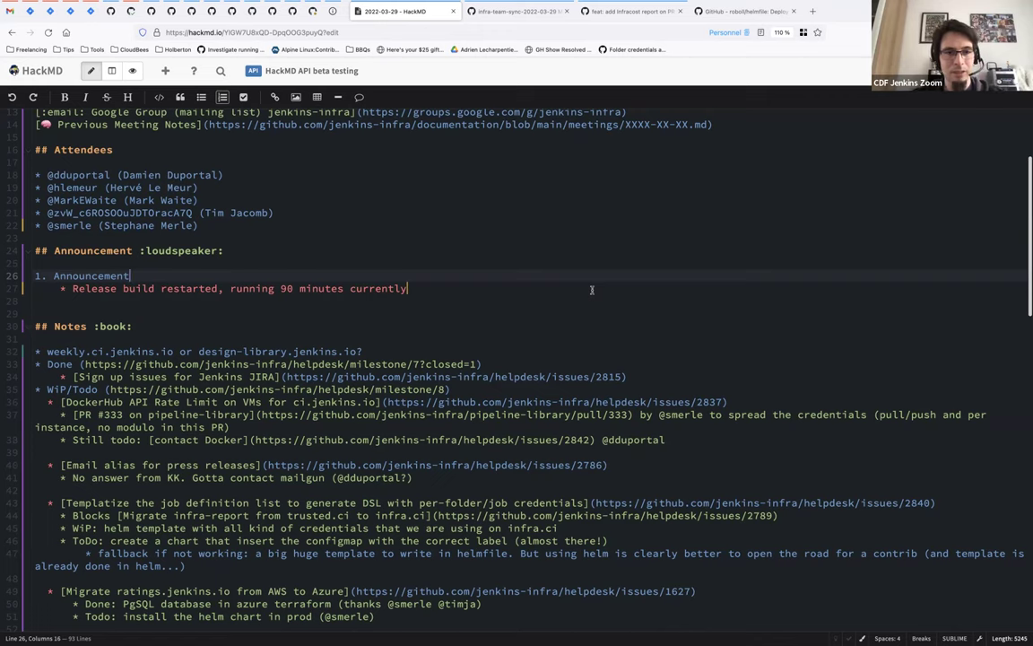
# Step: Replace the first announcement placeholder with 'Weekly 2.241'
pyautogui.press('Down')
pyautogui.press('Down')
pyautogui.doubleClick(79, 276)
pyautogui.write('We')
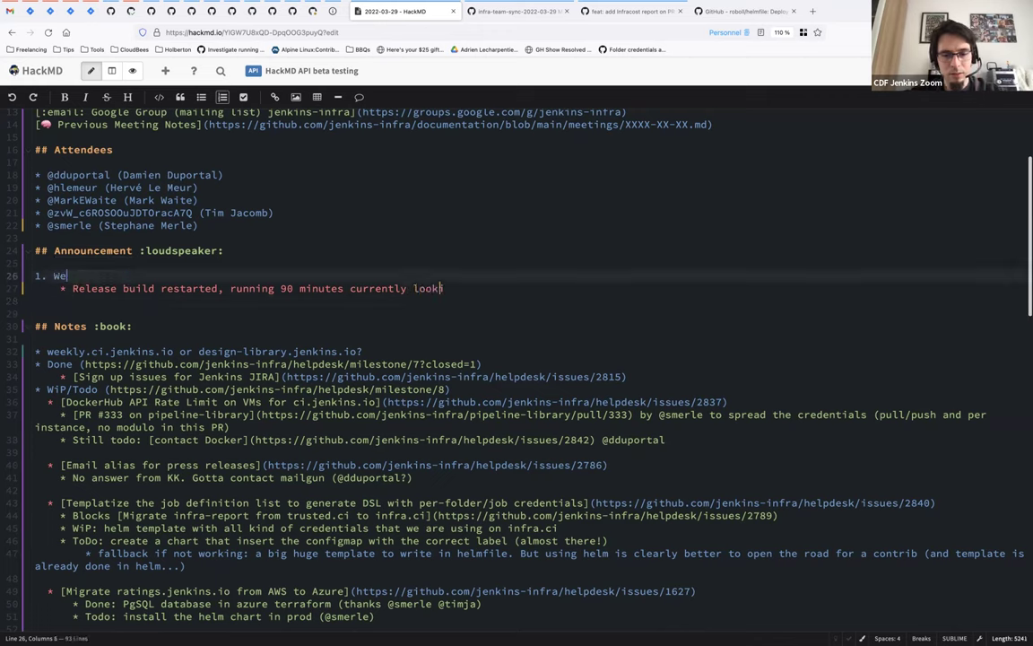
pyautogui.write('ekly 2.')
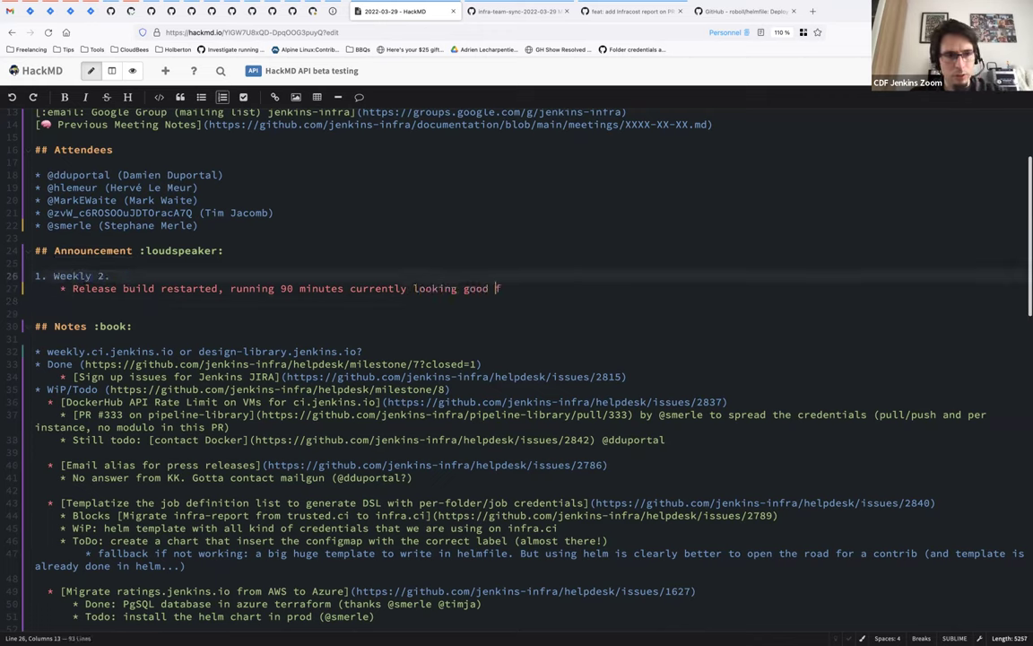
pyautogui.write('241')
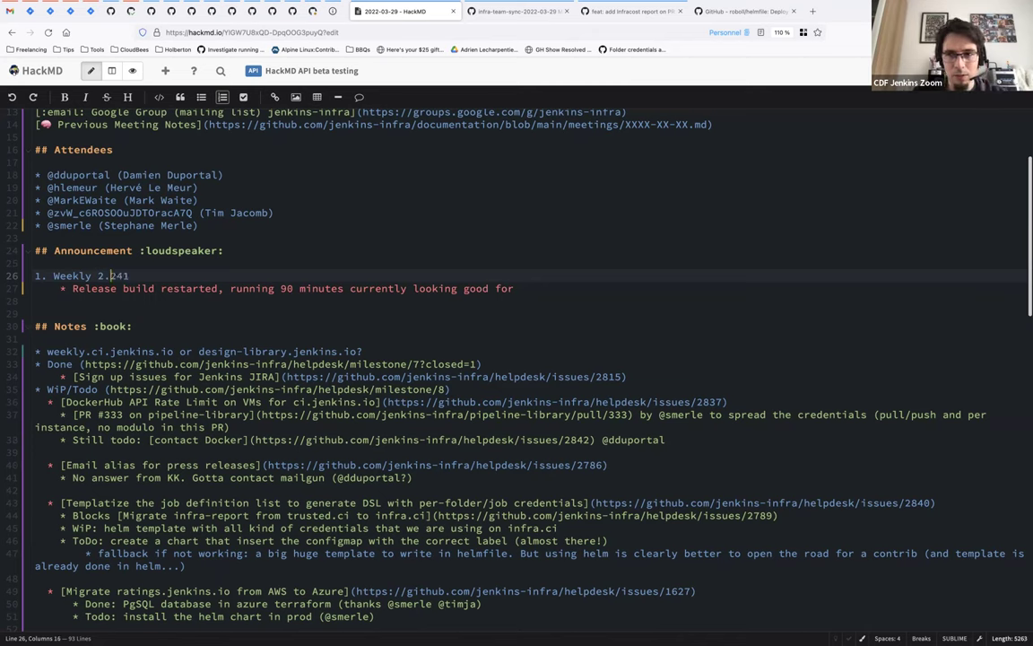
# Step: Add a second announcement '2. Security Plugin Advistory', then start a new browser tab
pyautogui.press('Down')
pyautogui.press('Down')
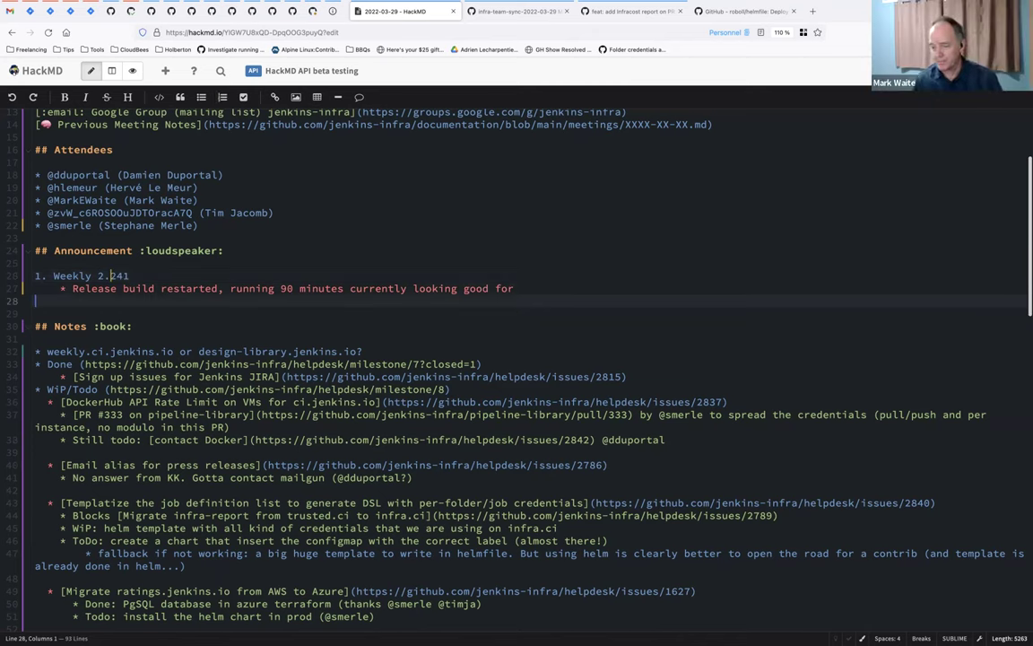
pyautogui.press('Up')
pyautogui.press('Up')
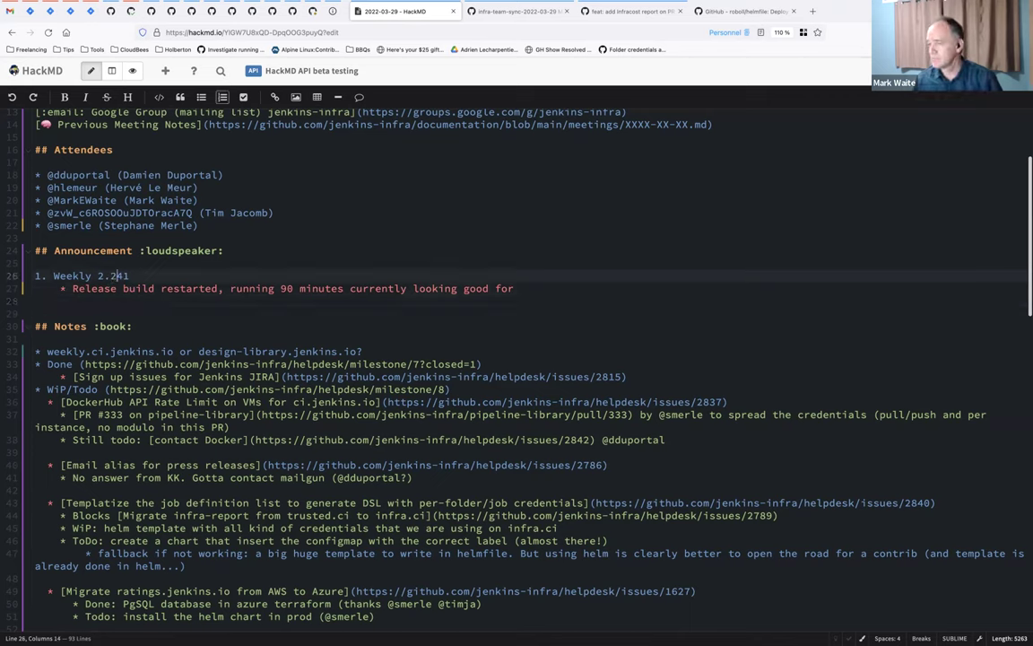
pyautogui.press('Down')
pyautogui.press('Down')
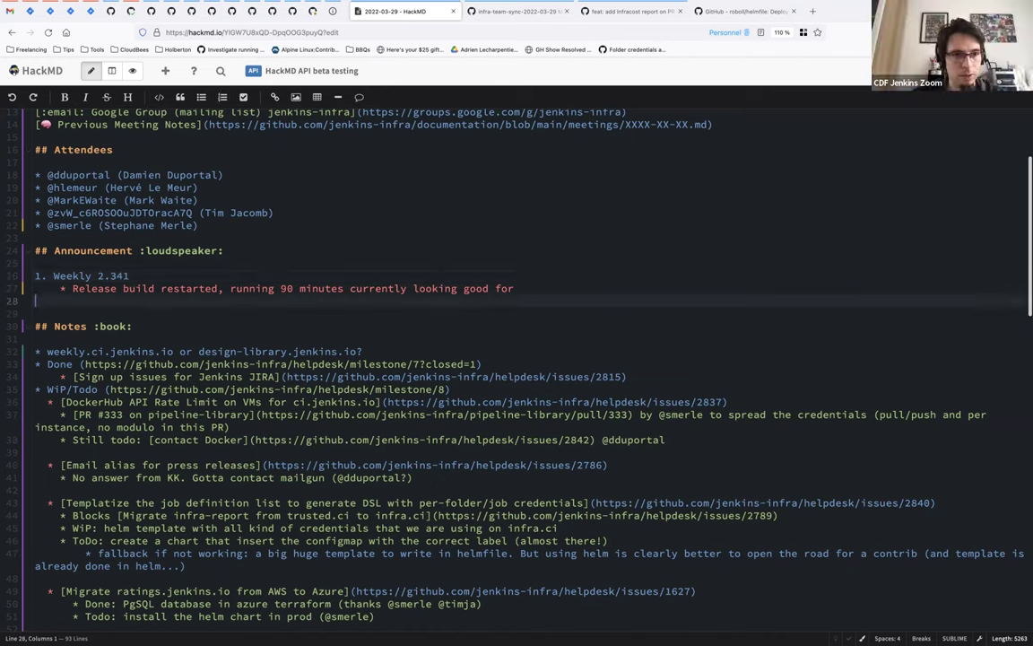
pyautogui.write('2.')
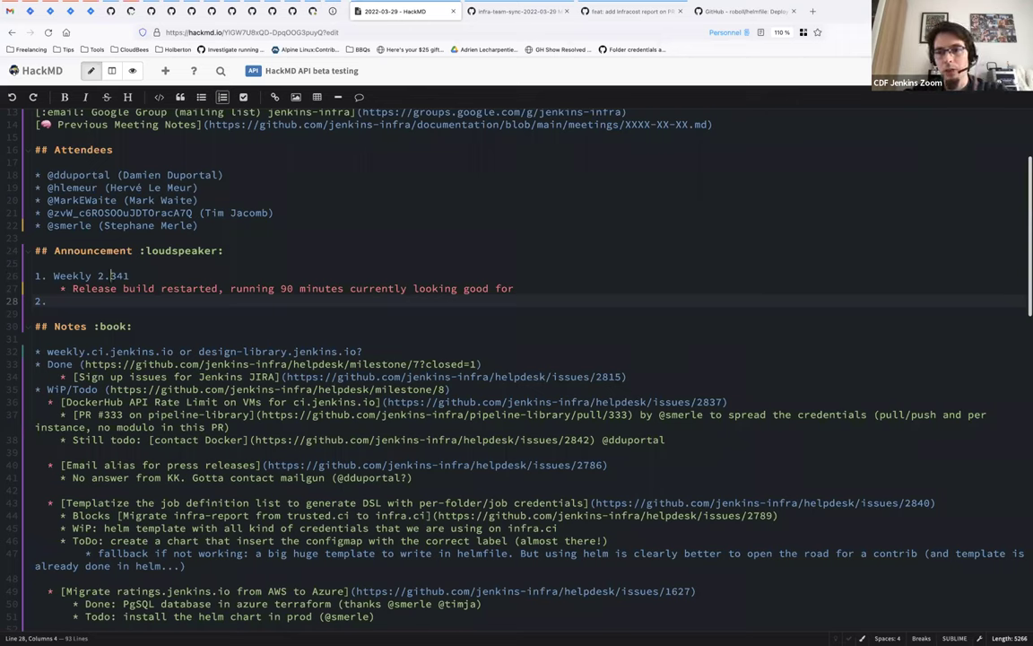
pyautogui.click(84, 275)
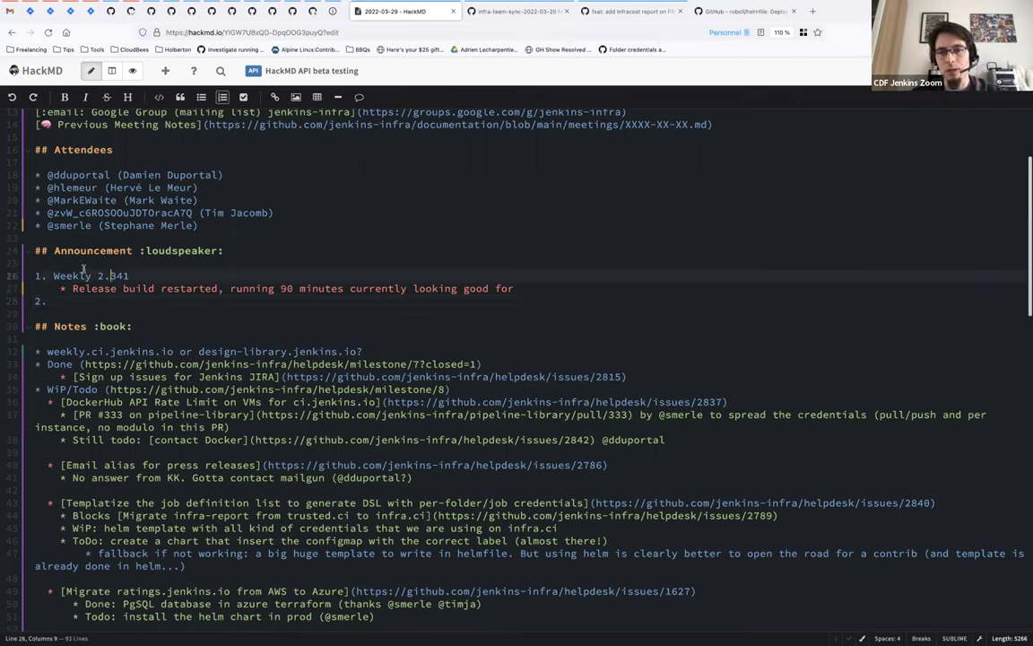
pyautogui.click(67, 301)
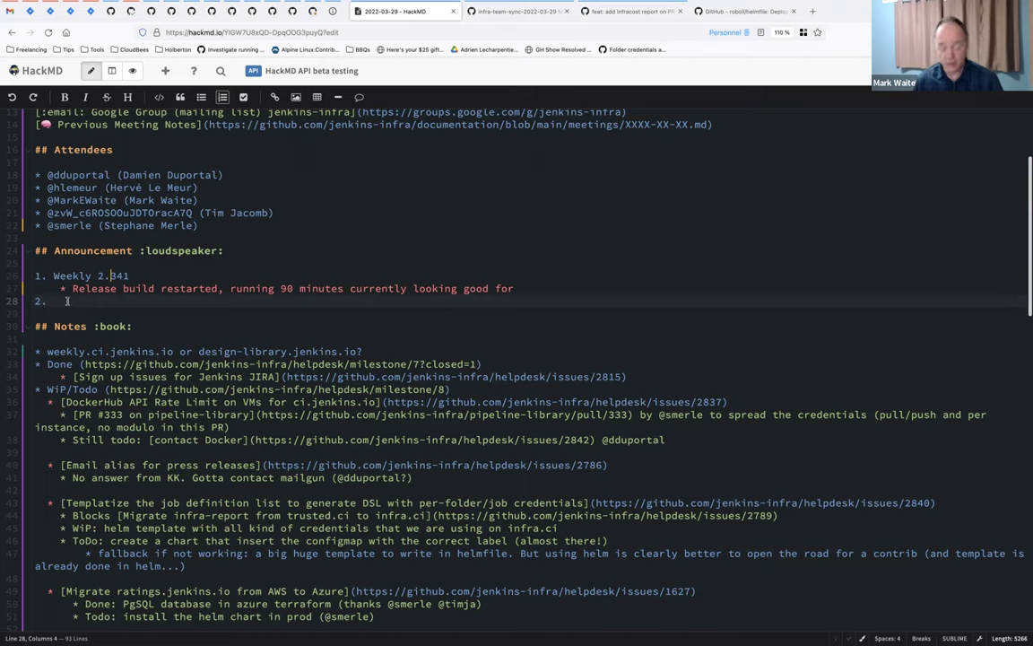
pyautogui.write('Security Ad')
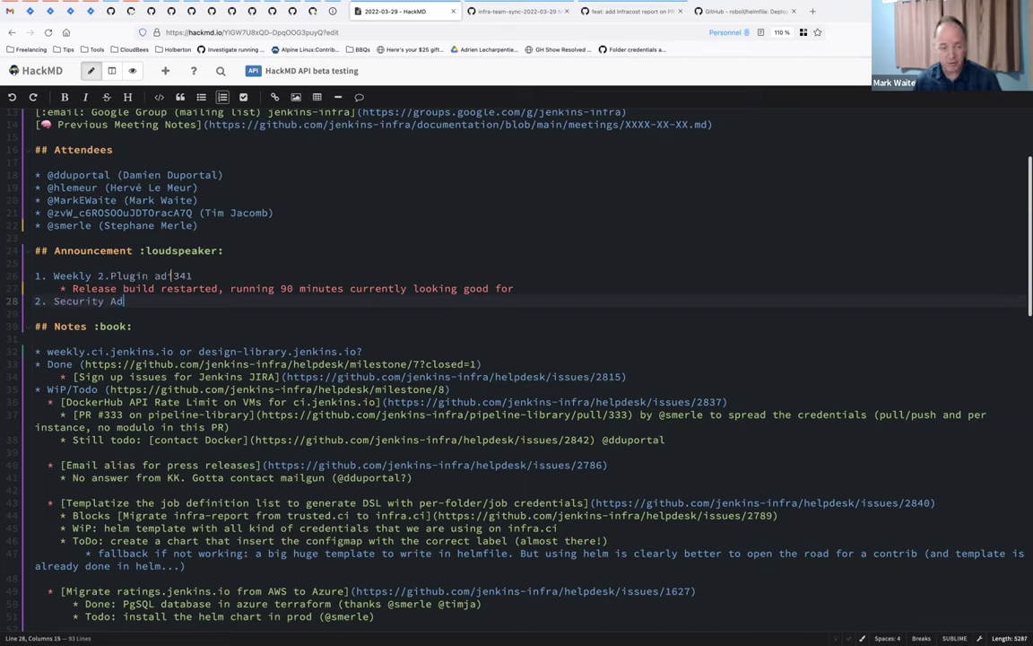
pyautogui.write('vistory')
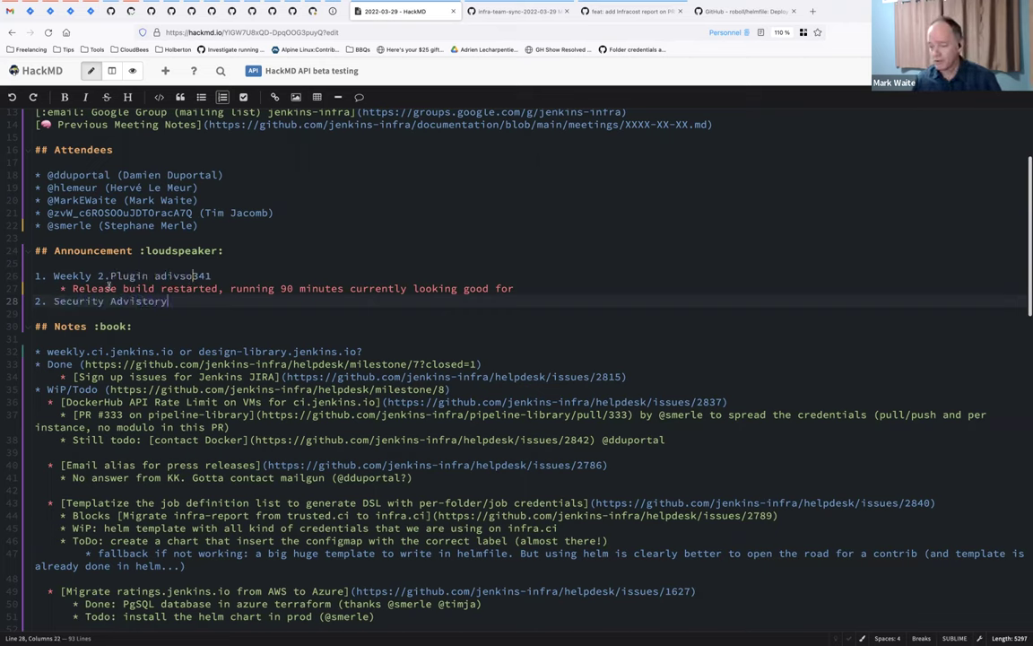
pyautogui.click(109, 301)
pyautogui.write('Plugin')
pyautogui.press('Right')
pyautogui.press('Right')
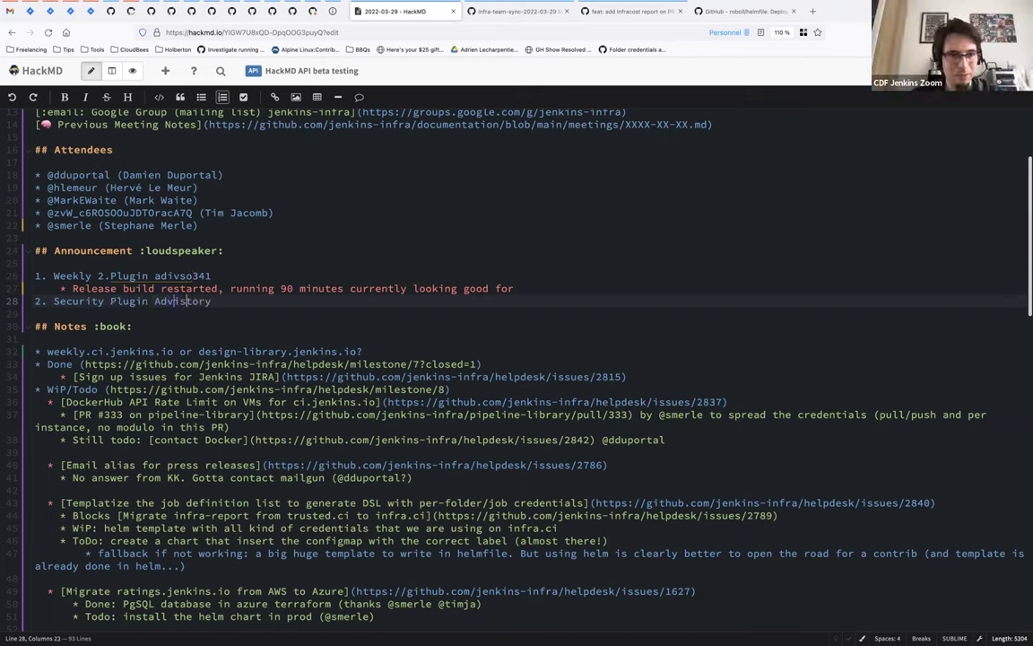
pyautogui.click(35, 313)
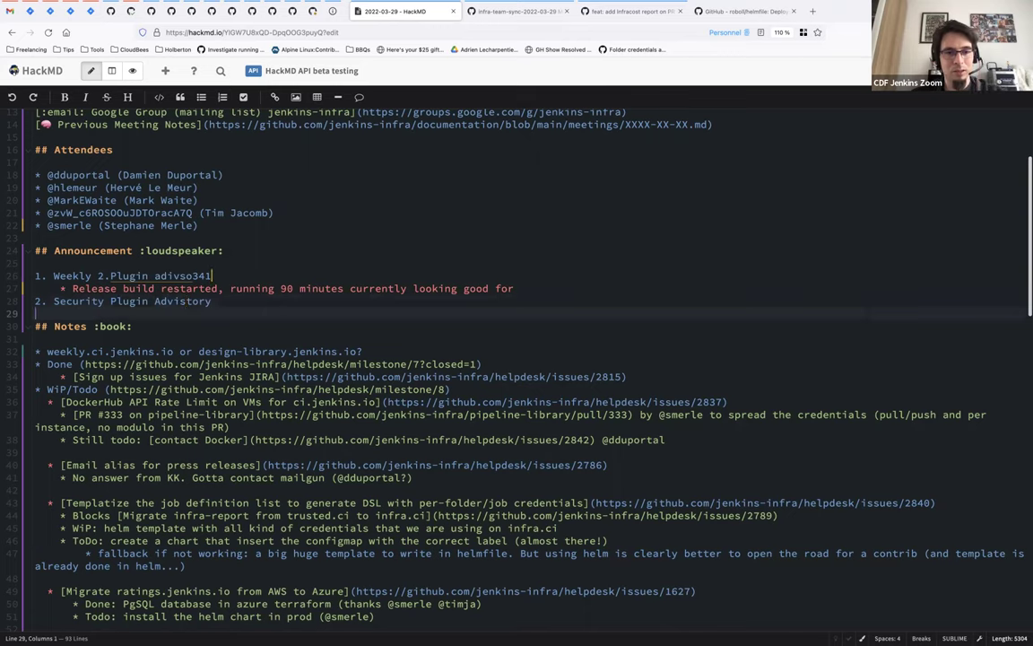
pyautogui.hotkey('ctrl', 't')
# Step: Go from jenkins.io to the 2022-03-29 security advisory, copy its URL, and close that tab
pyautogui.write('jenkins.io')
pyautogui.press('Return')
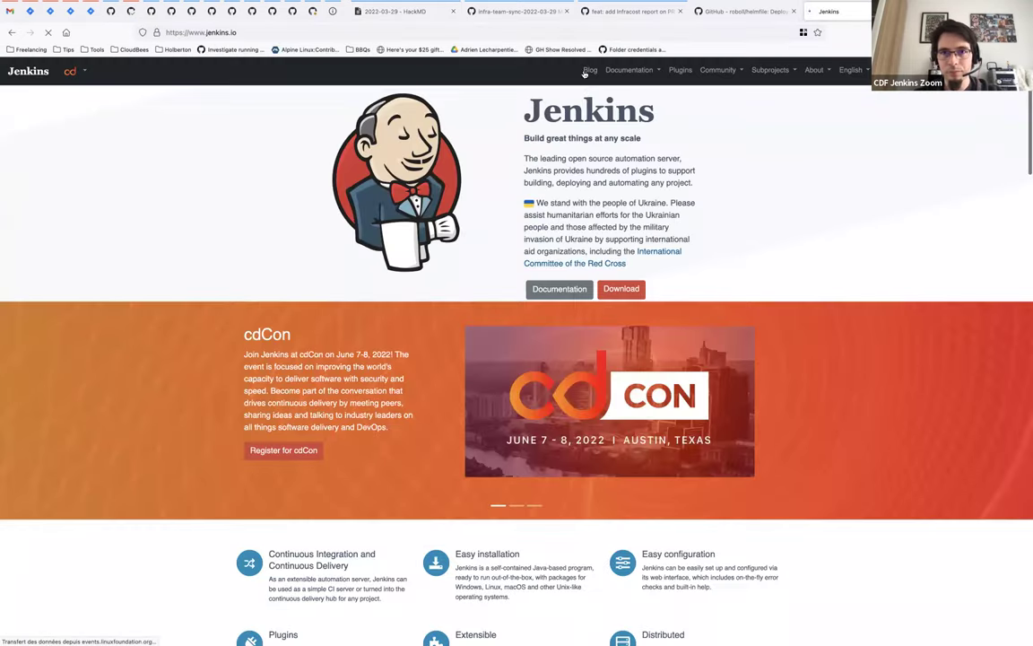
pyautogui.click(588, 70)
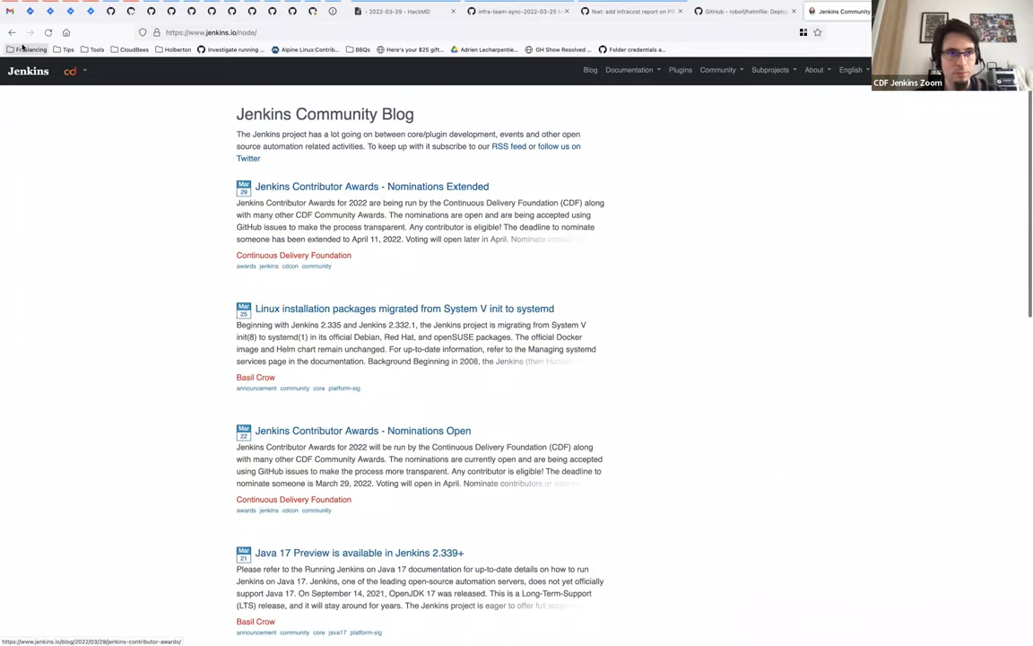
pyautogui.press('super+bracketleft')
pyautogui.scroll(-20, 215, 285)
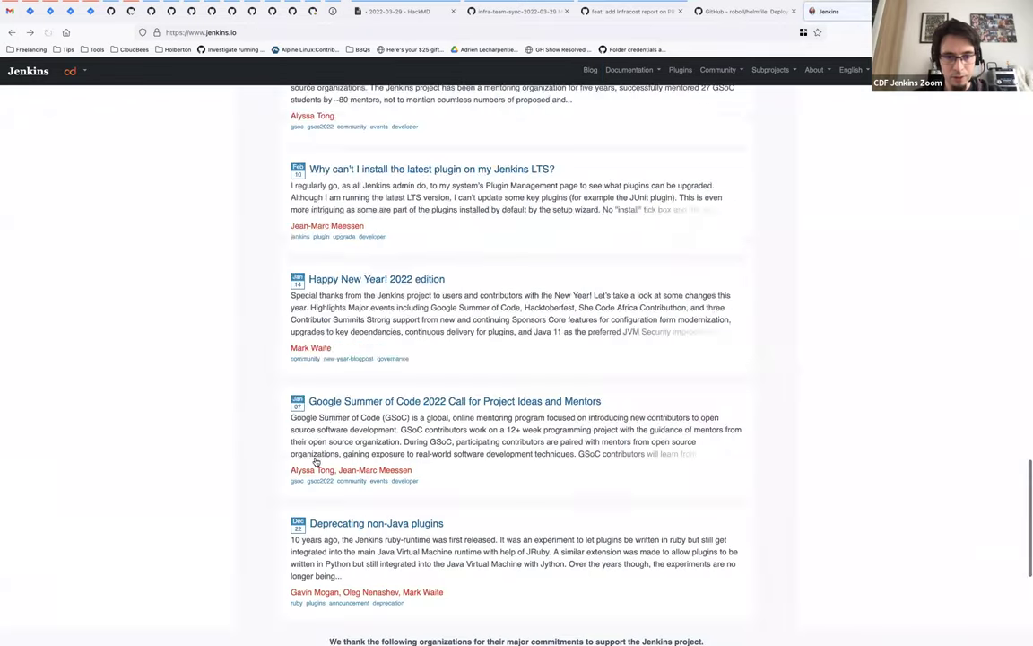
pyautogui.click(435, 587)
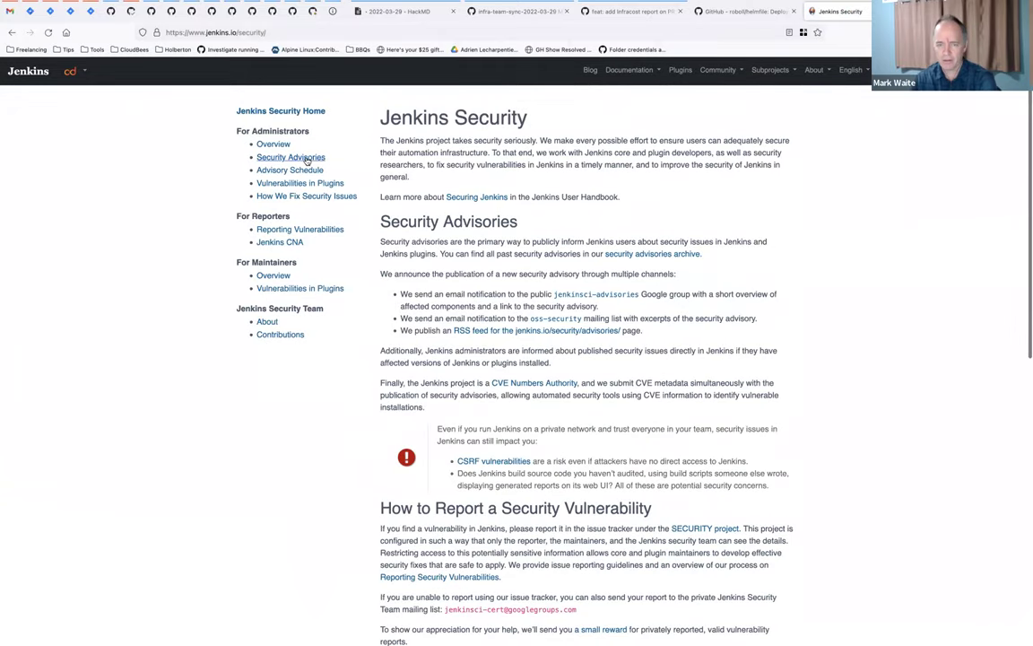
pyautogui.click(306, 158)
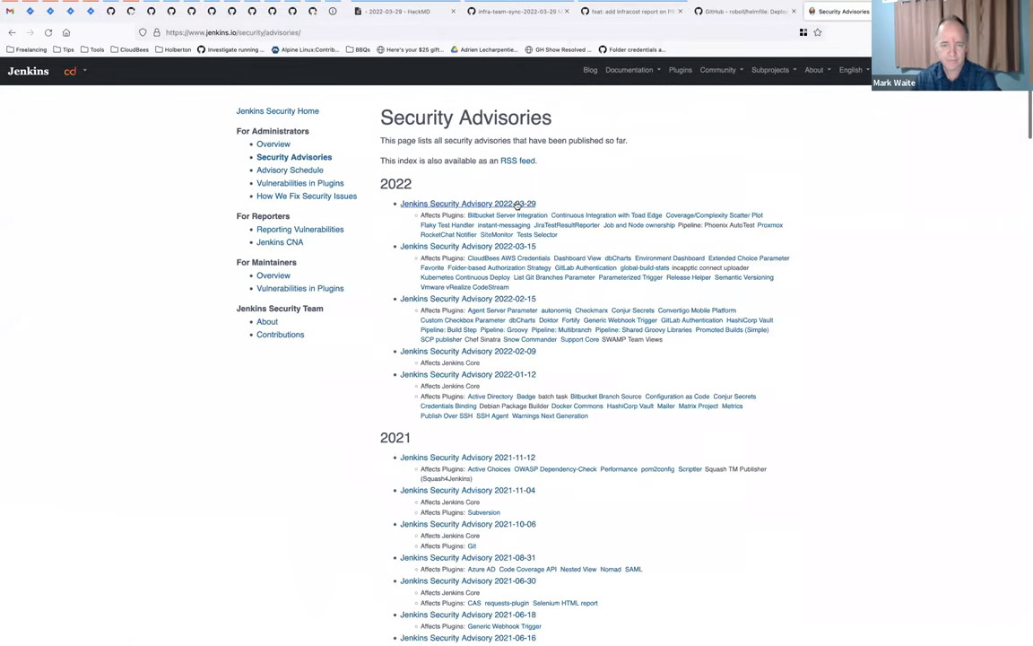
pyautogui.click(468, 204)
pyautogui.click(246, 36)
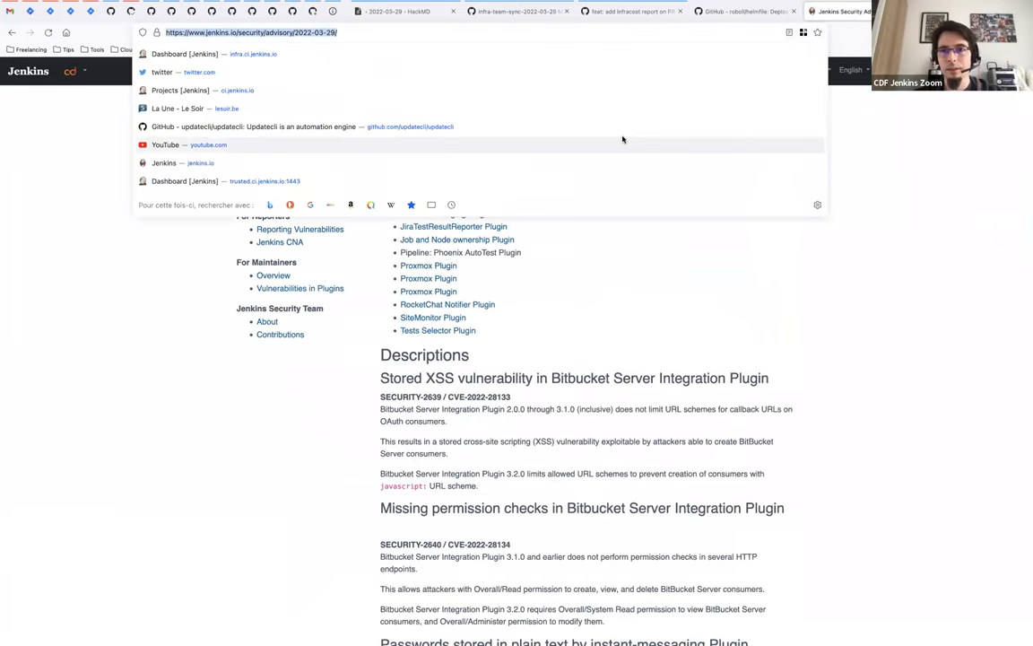
pyautogui.click(615, 288)
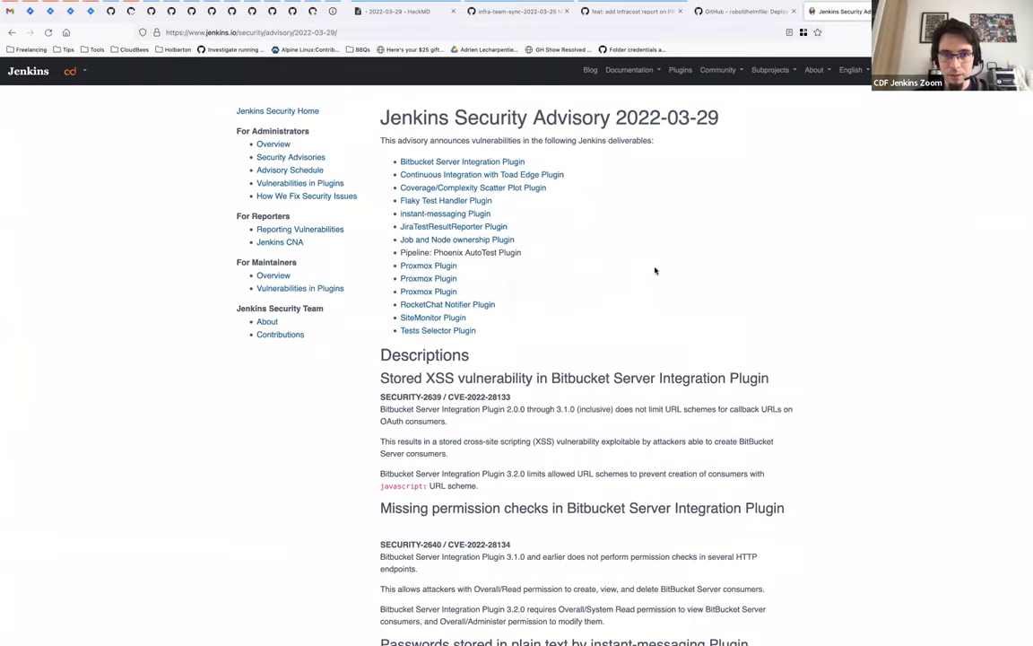
pyautogui.hotkey('ctrl', 'w')
# Step: Paste the 2022-03-29 advisory link as a sub-bullet under Security Plugin Advistory
pyautogui.write('*')
pyautogui.write('https://www.jenkins.io/security/advisory/2022-03-29/')
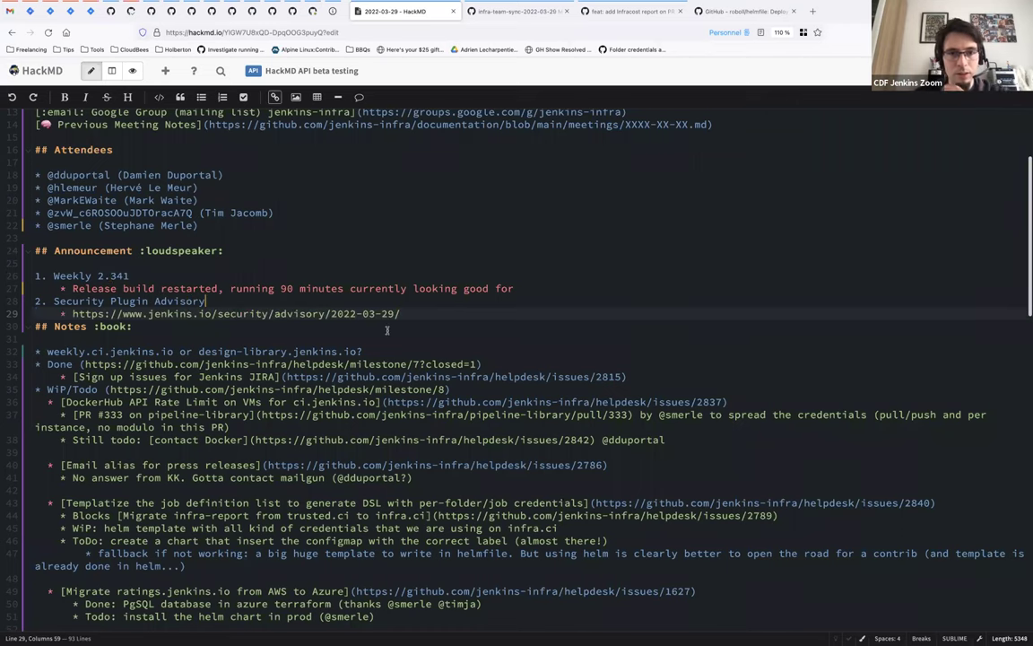
pyautogui.press('Return')
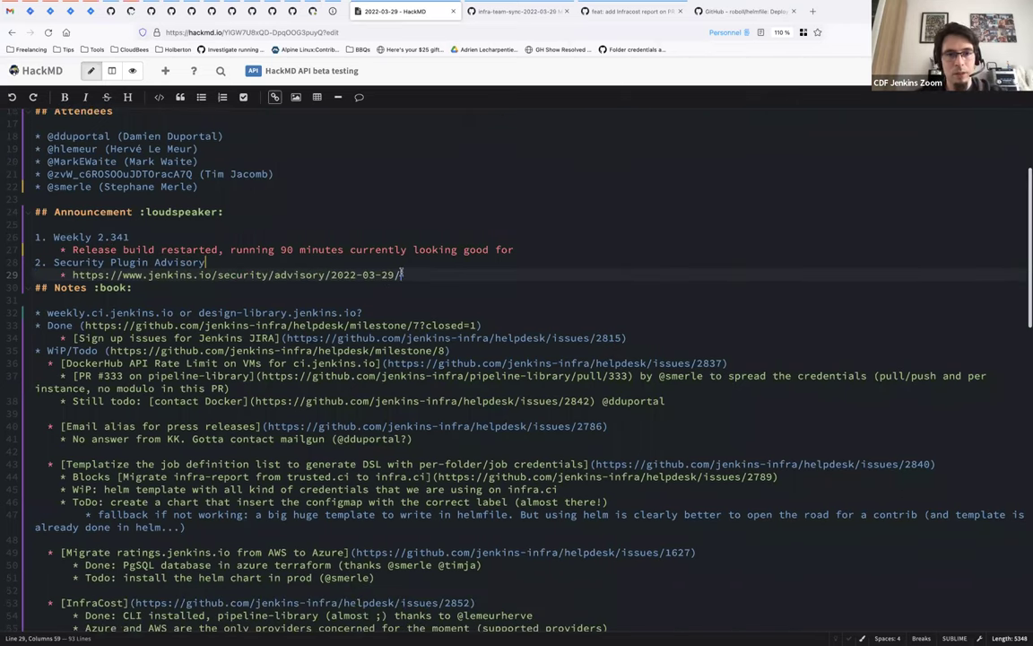
pyautogui.hotkey('ctrl', 'z')
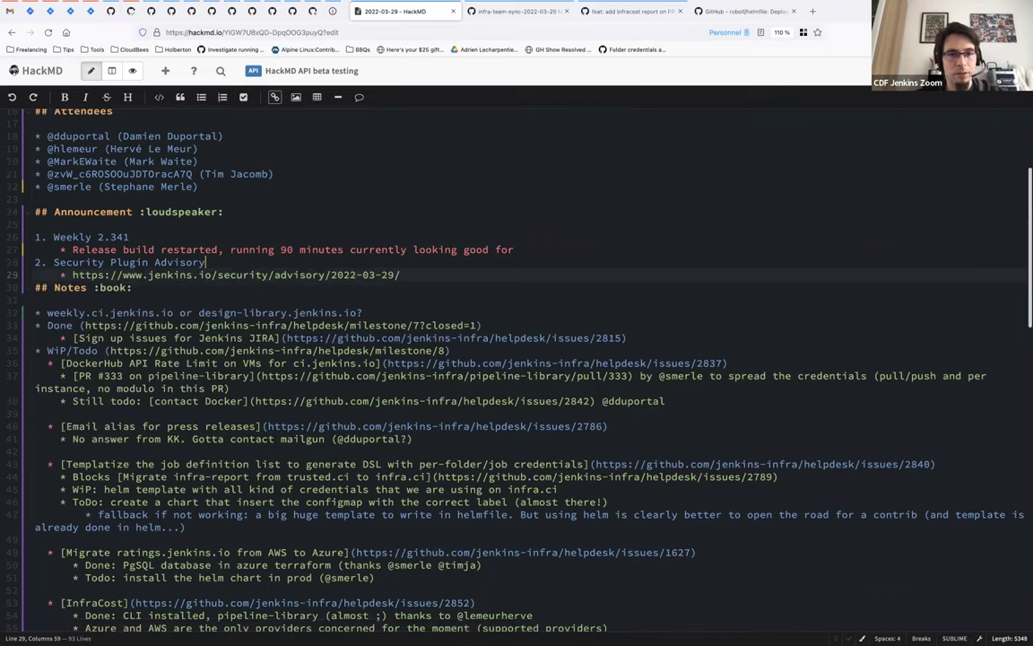
pyautogui.press('Return')
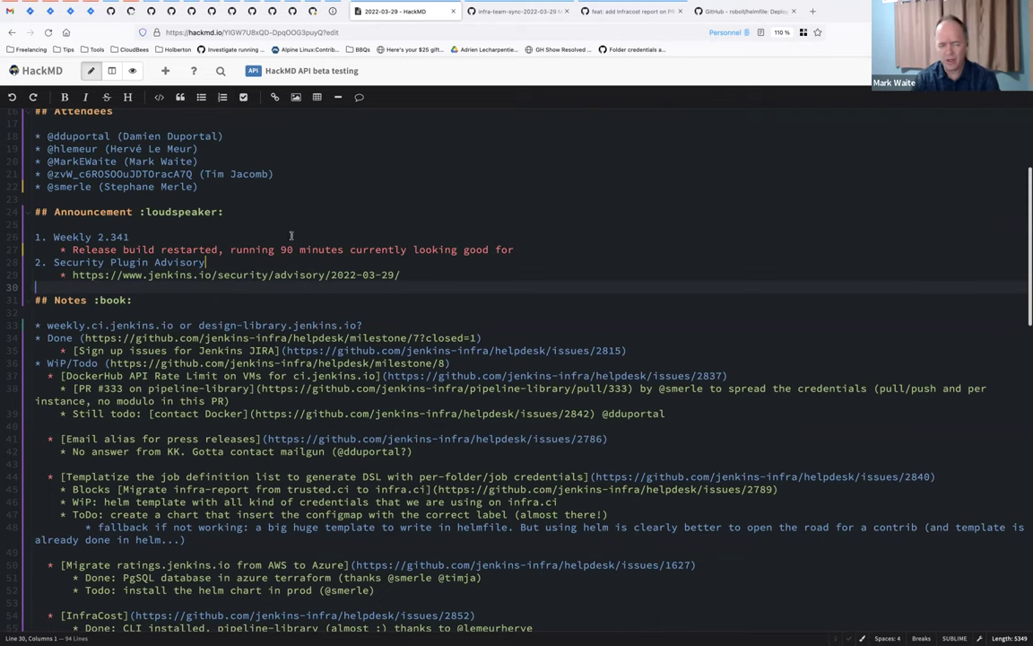
# Step: Add '3. Upcoming LTS 2.332.2' with sub-bullets 'RC available for testing' and 'Timeline: 6th of April'
pyautogui.write('3. Upcoming L')
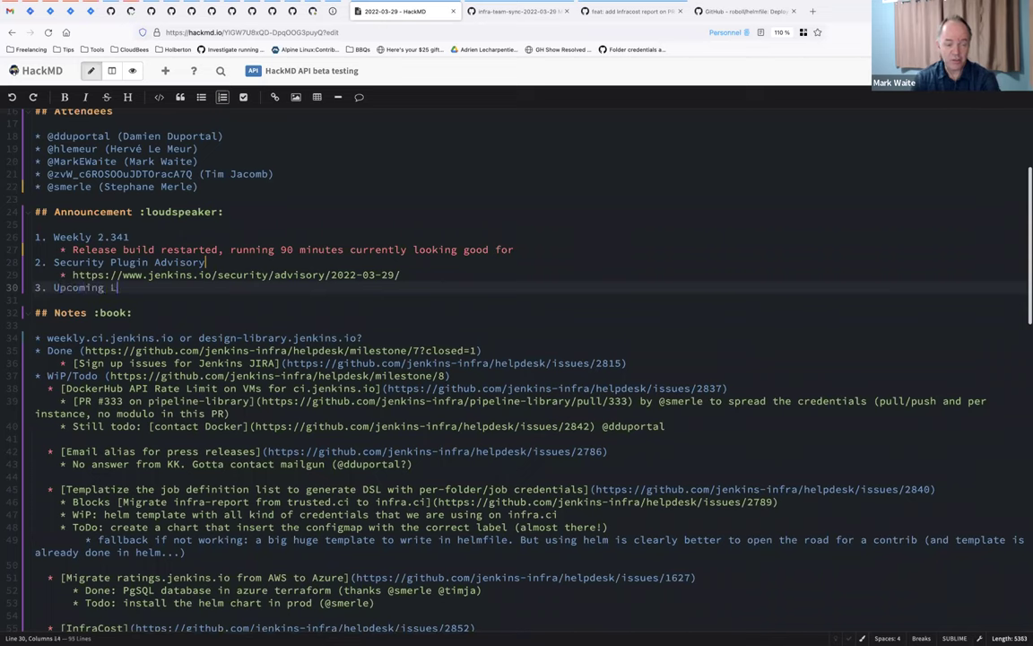
pyautogui.write('TS 2.')
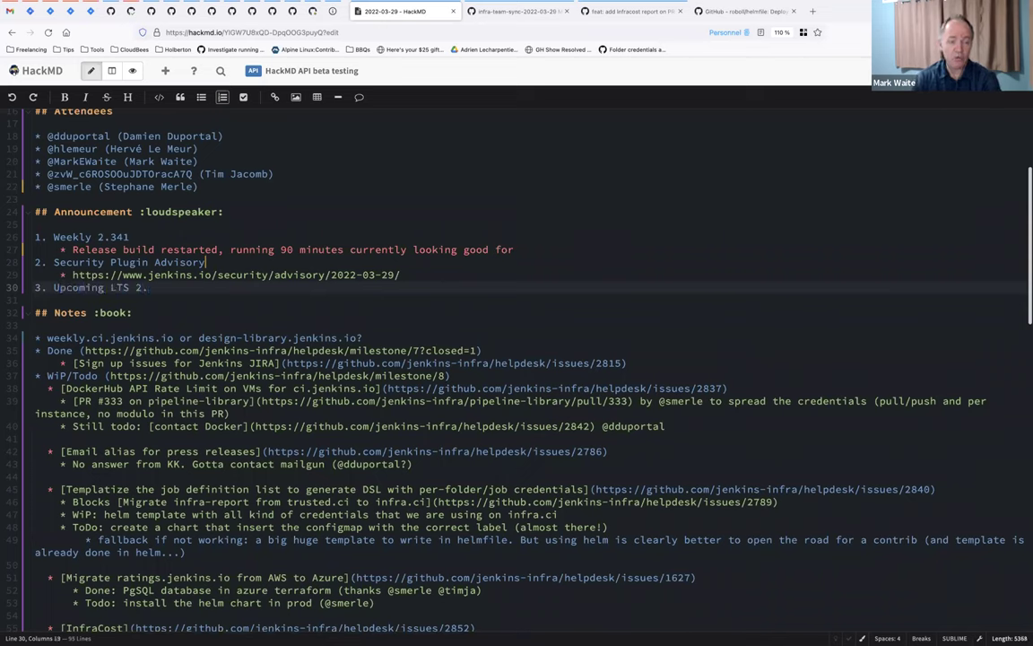
pyautogui.write('332.2')
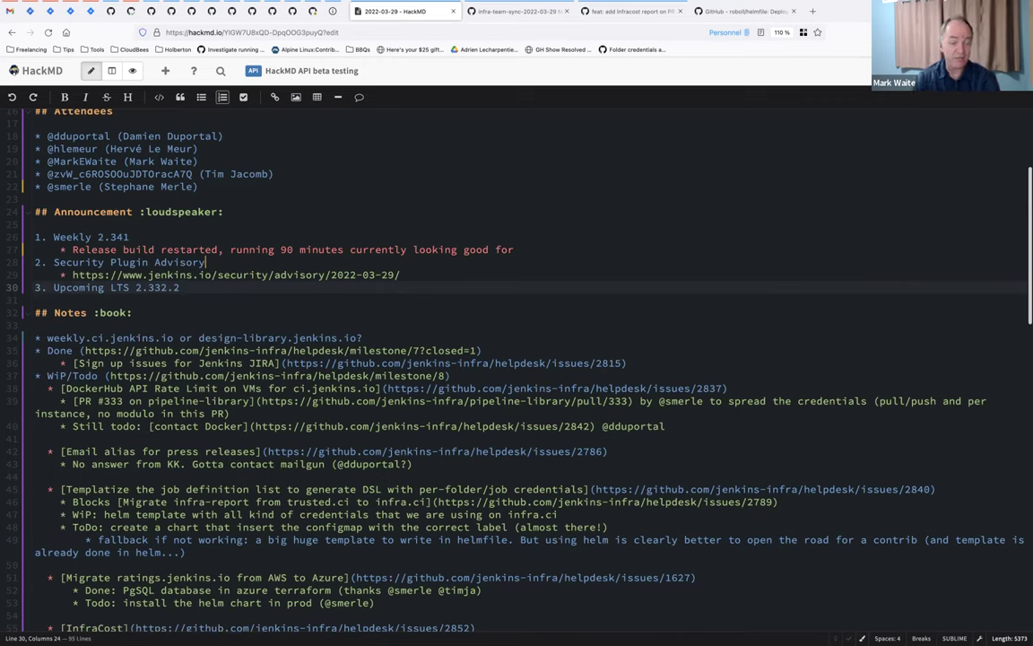
pyautogui.press('Return')
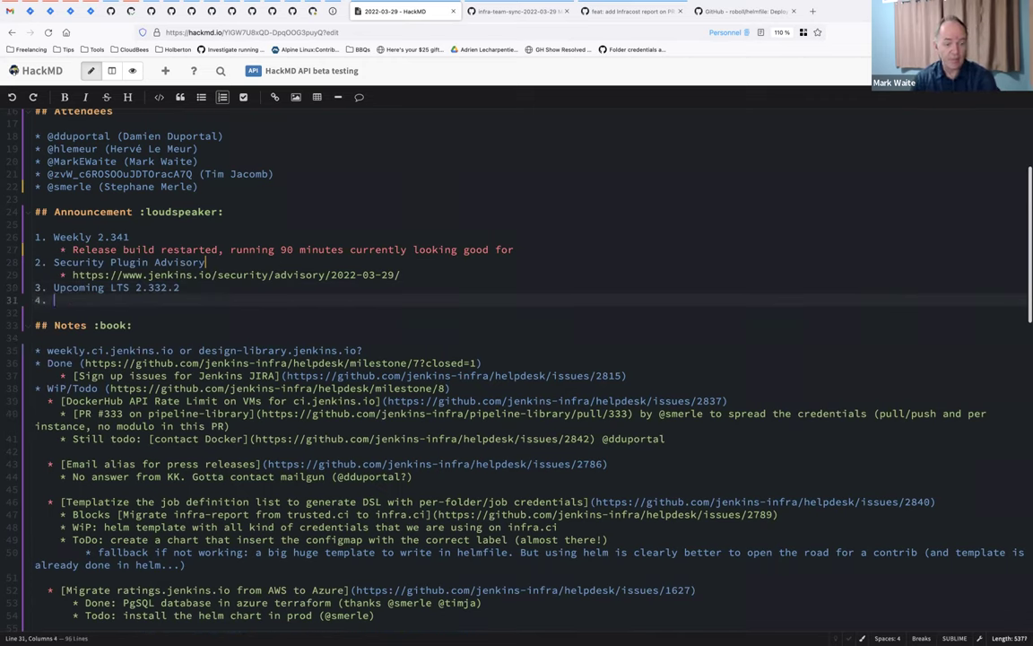
pyautogui.press('Tab')
pyautogui.press('BackSpace')
pyautogui.press('BackSpace')
pyautogui.write('* RC available ')
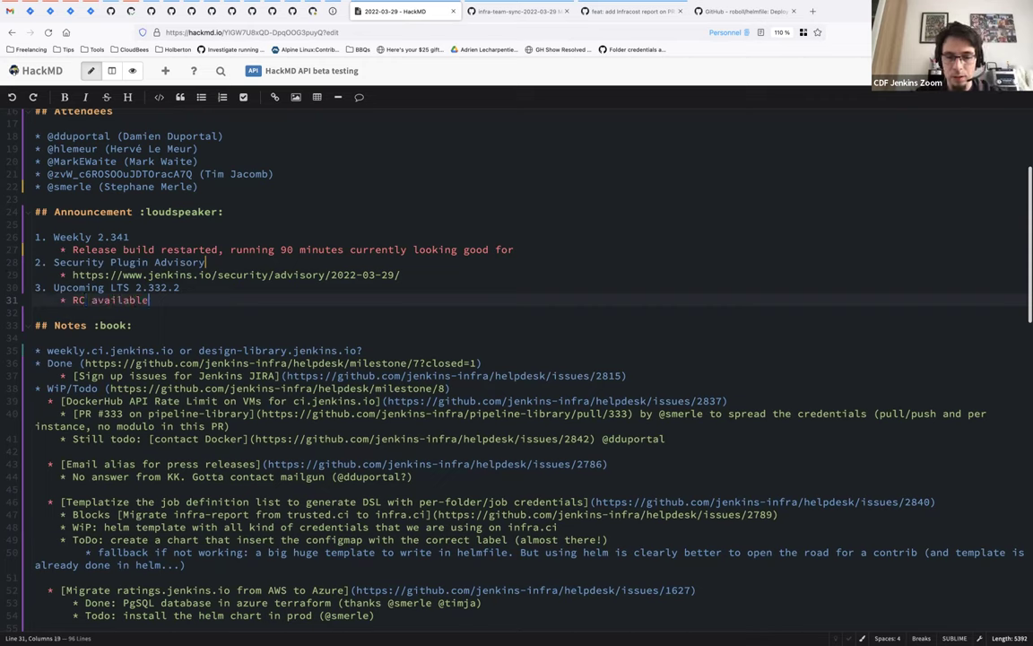
pyautogui.write('for testing')
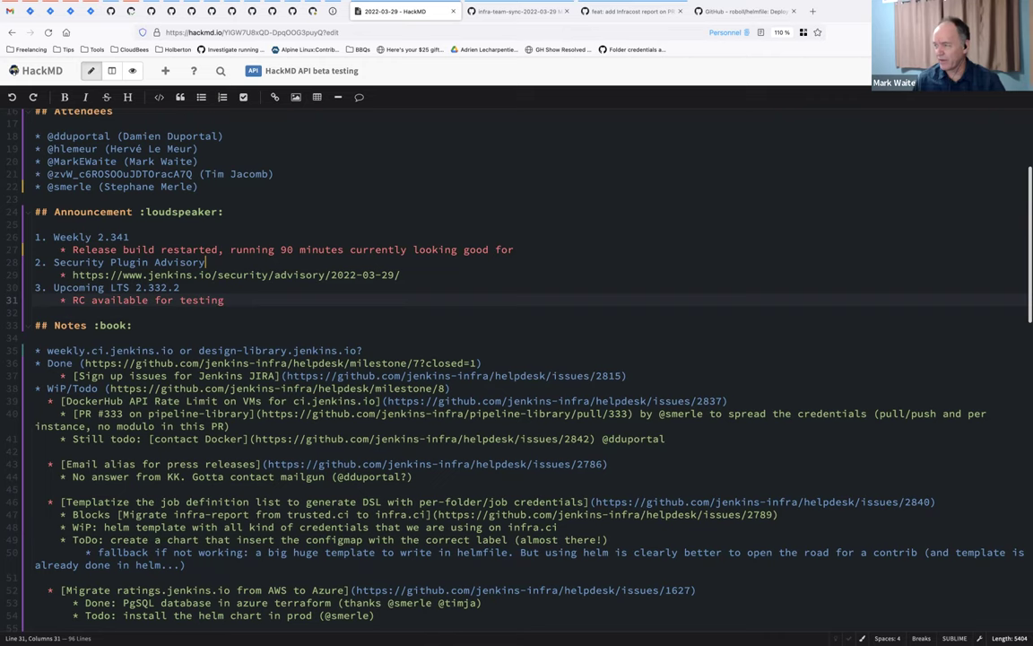
pyautogui.press('Return')
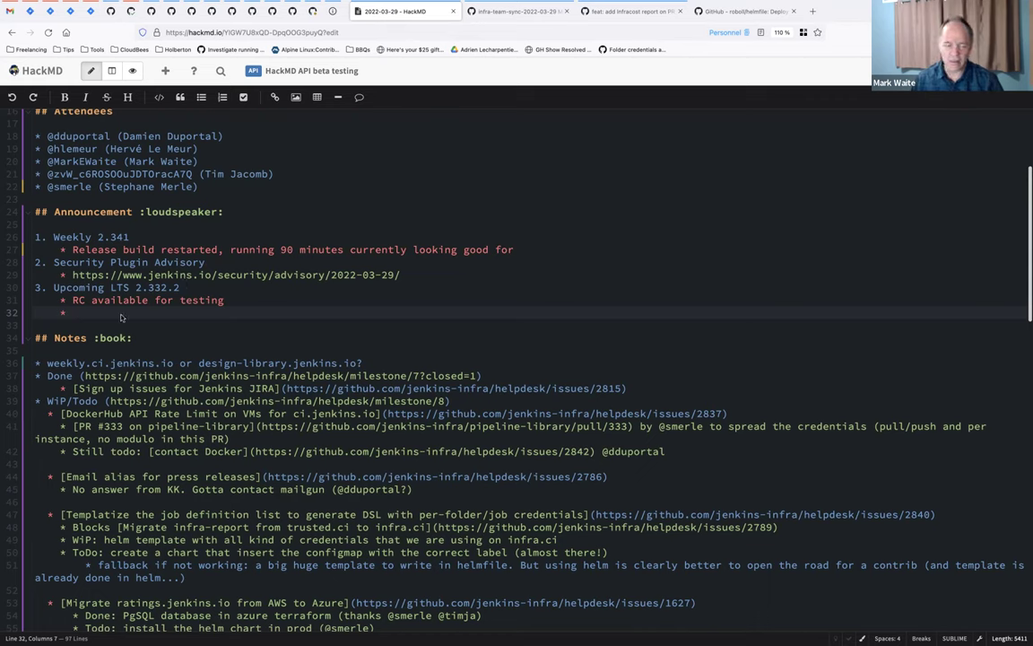
pyautogui.write('Timel')
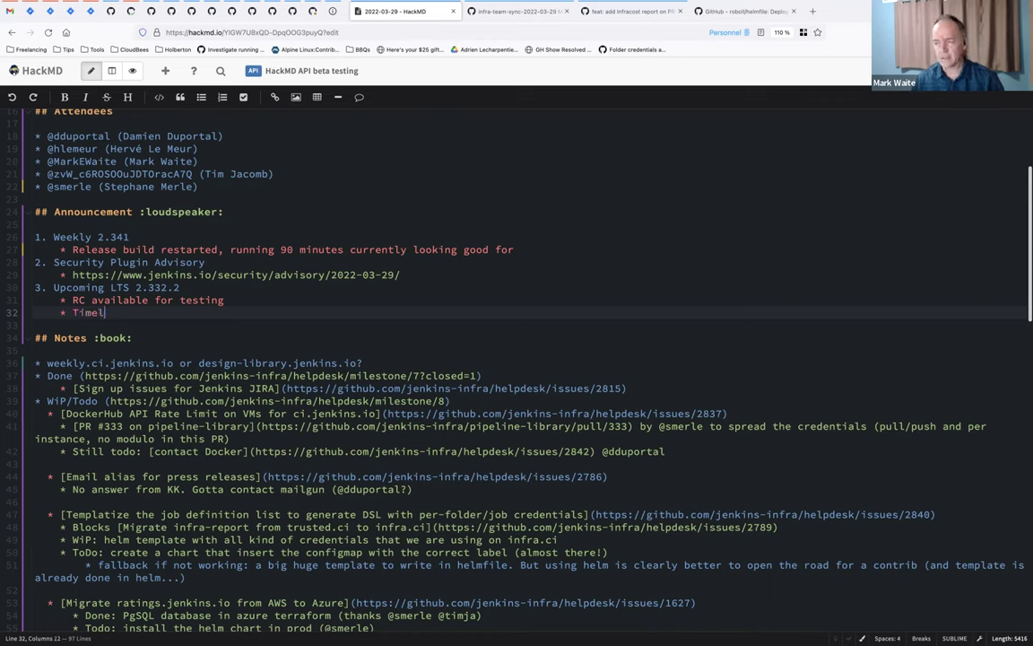
pyautogui.write('ine: 6th of April')
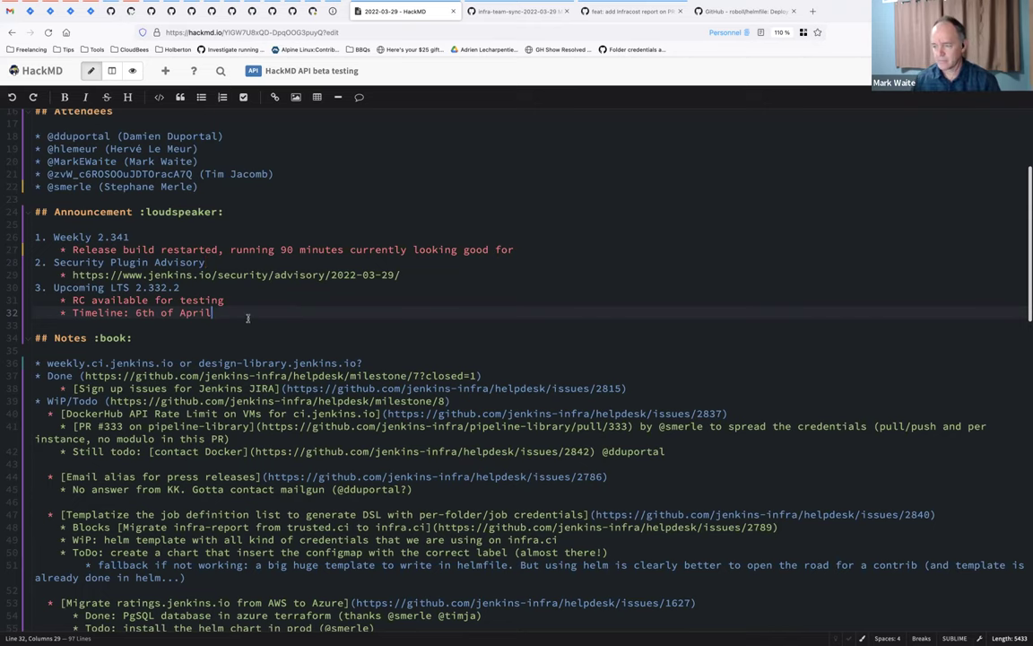
pyautogui.scroll(-1, 237, 321)
pyautogui.scroll(-4, 248, 319)
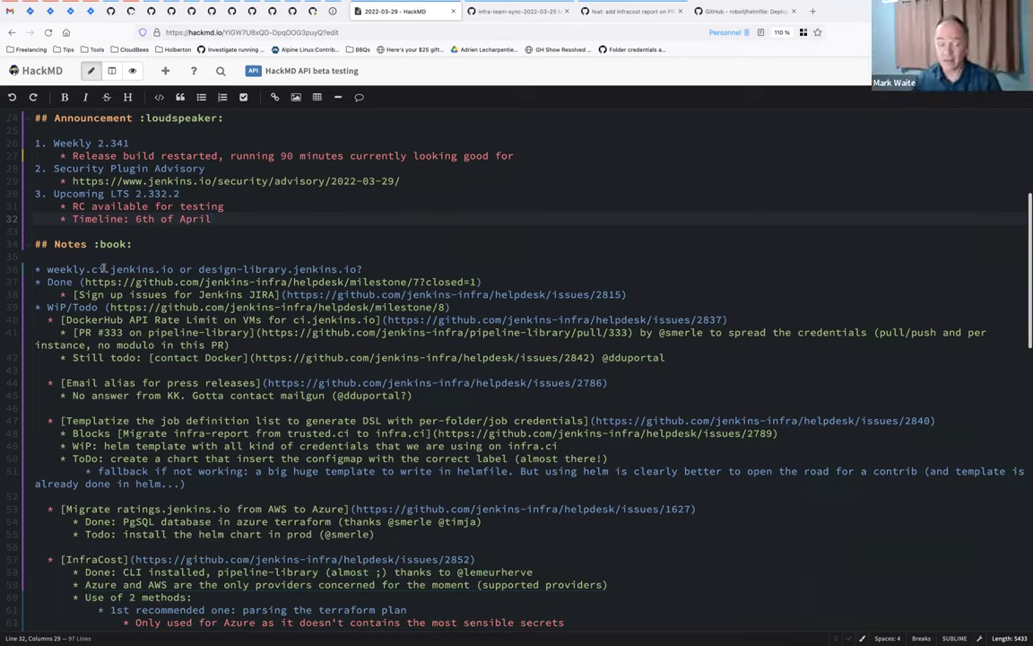
pyautogui.click(377, 268)
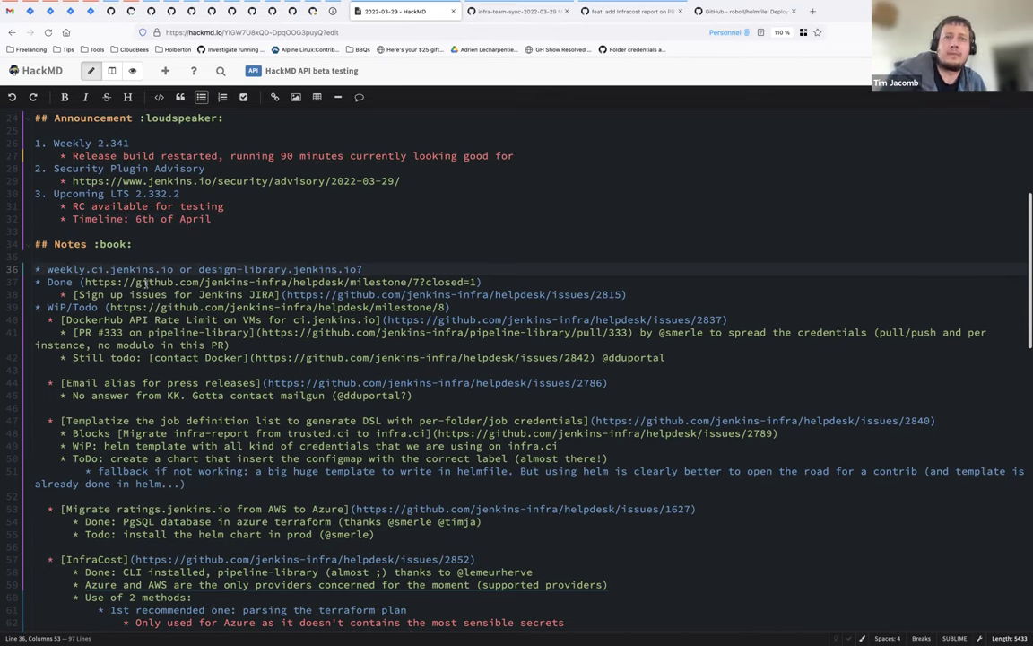
pyautogui.hotkey('shift', 'Home')
pyautogui.press('Left')
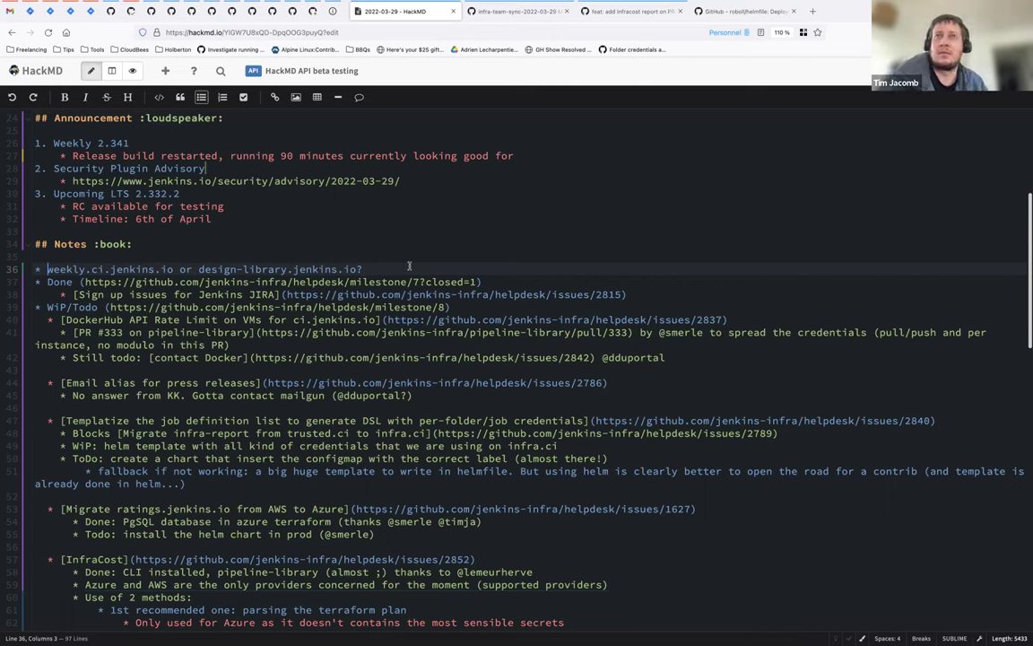
pyautogui.press('XF86MonBrightnessUp')
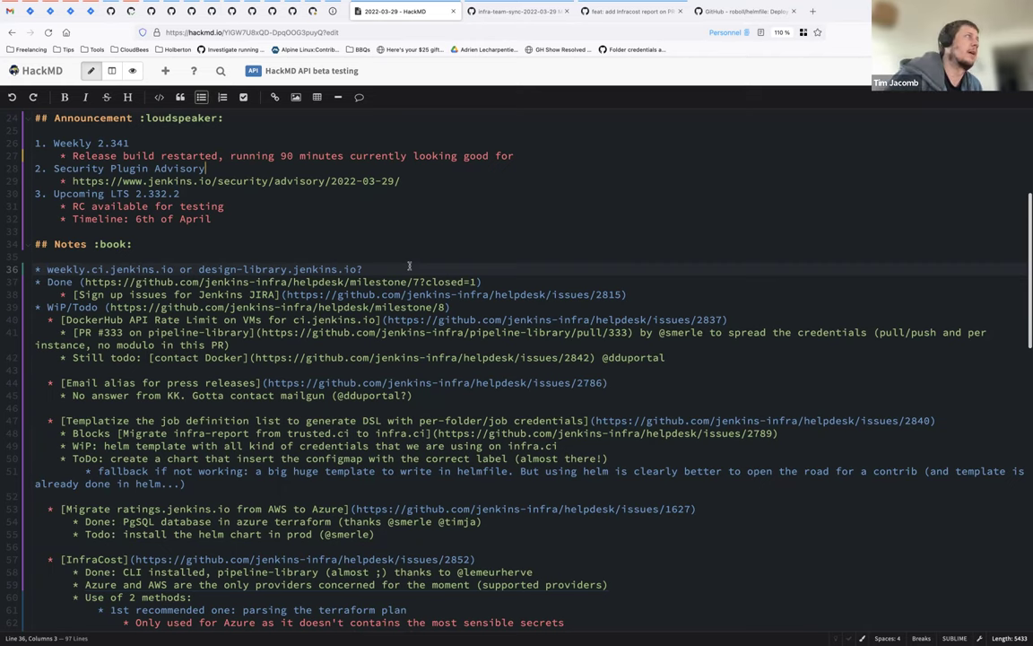
# Step: Add sub-bullets 'Once June LTS is released, want it on ci.jenkins.io' and 'Need it earlier for reasy avai'
pyautogui.press('Return')
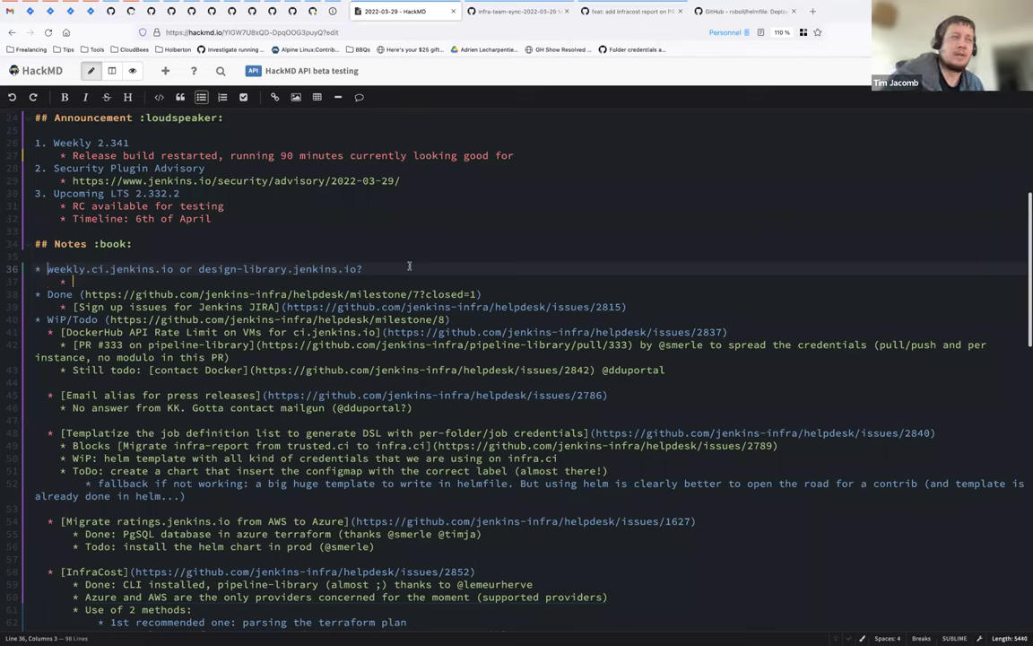
pyautogui.write('Once ')
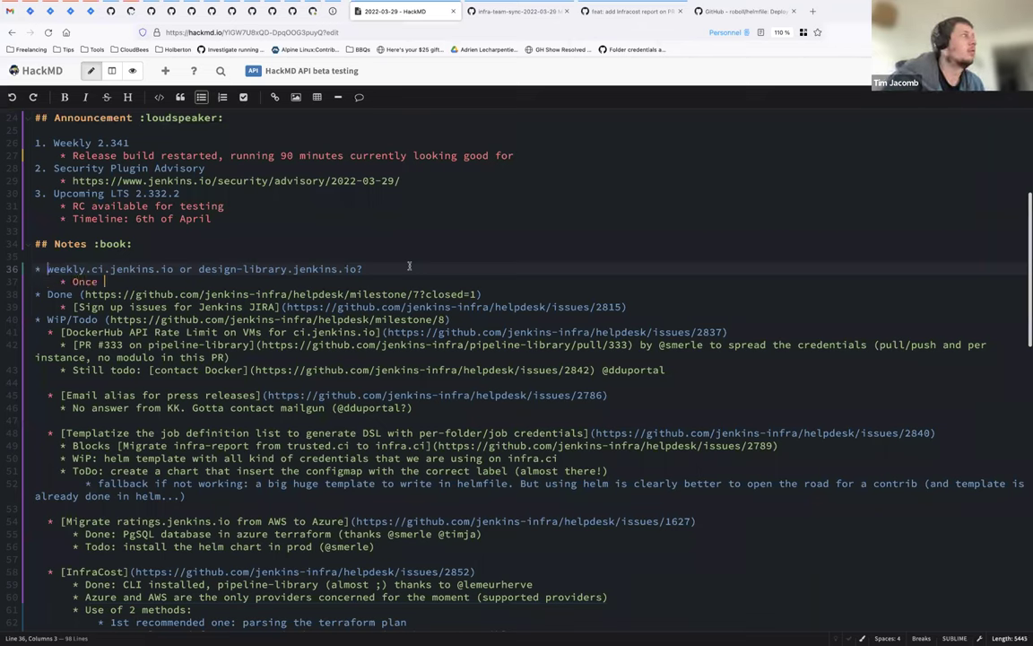
pyautogui.write('June LTS')
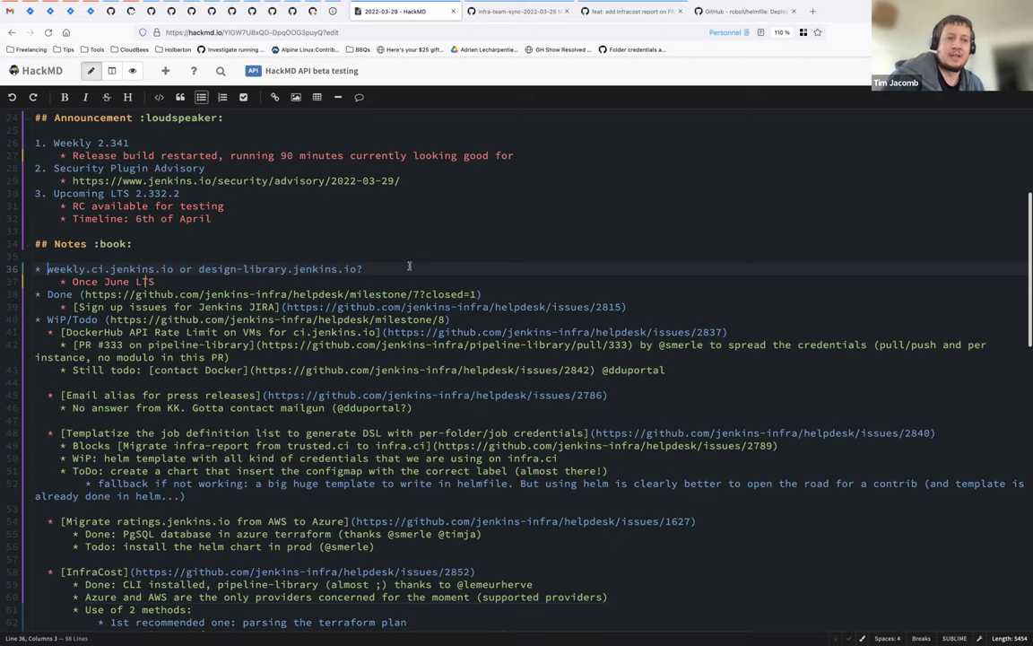
pyautogui.write(' is released,')
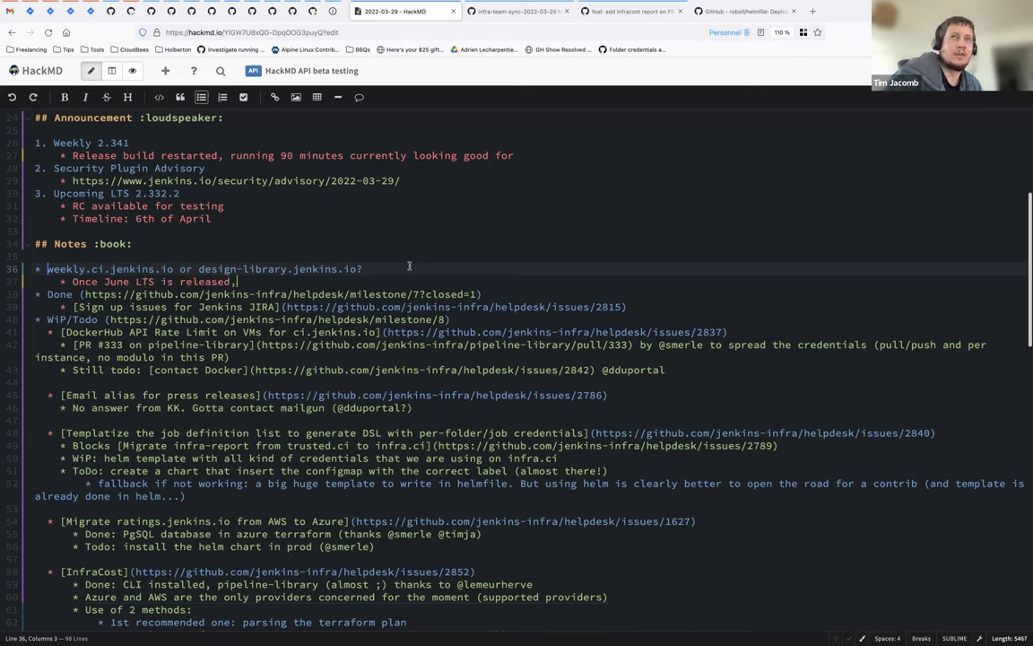
pyautogui.write(' want it on ci')
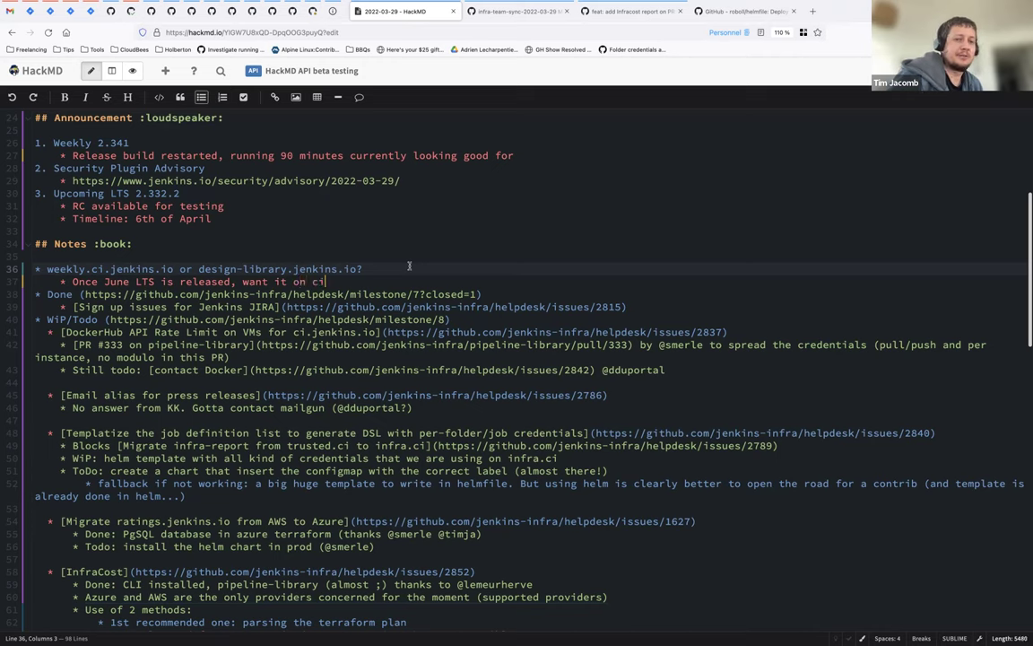
pyautogui.write('.jenkins.i')
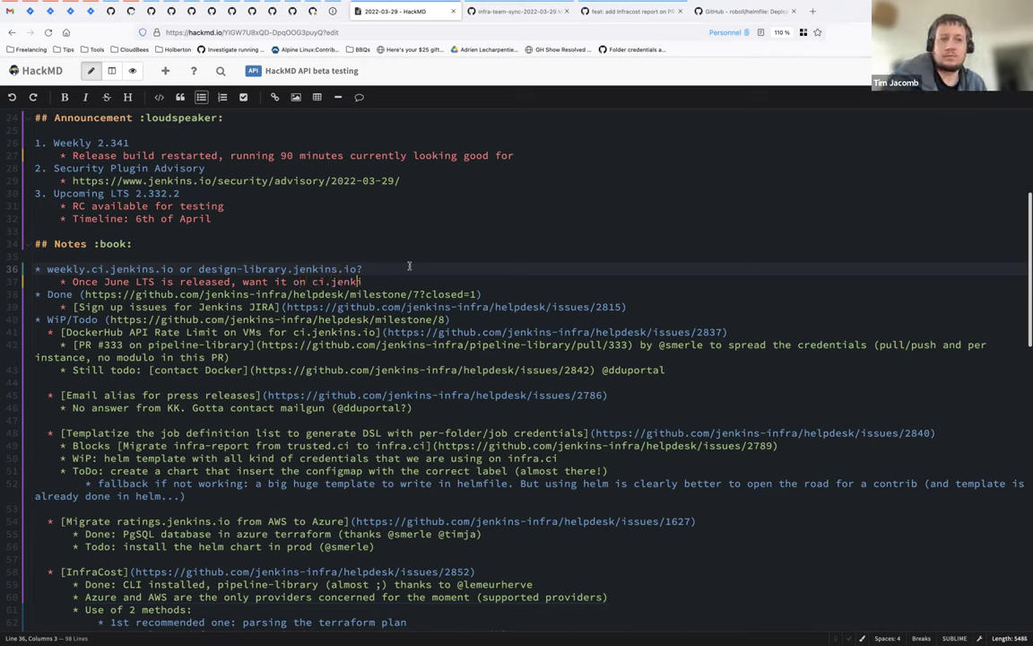
pyautogui.write('o')
pyautogui.press('Return')
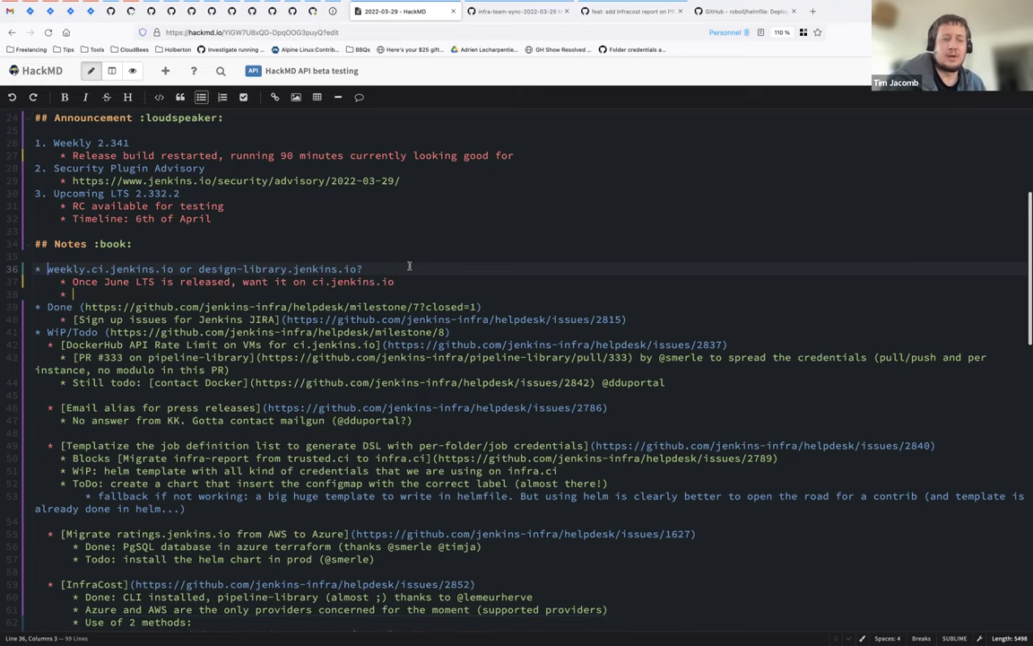
pyautogui.write('Need it e')
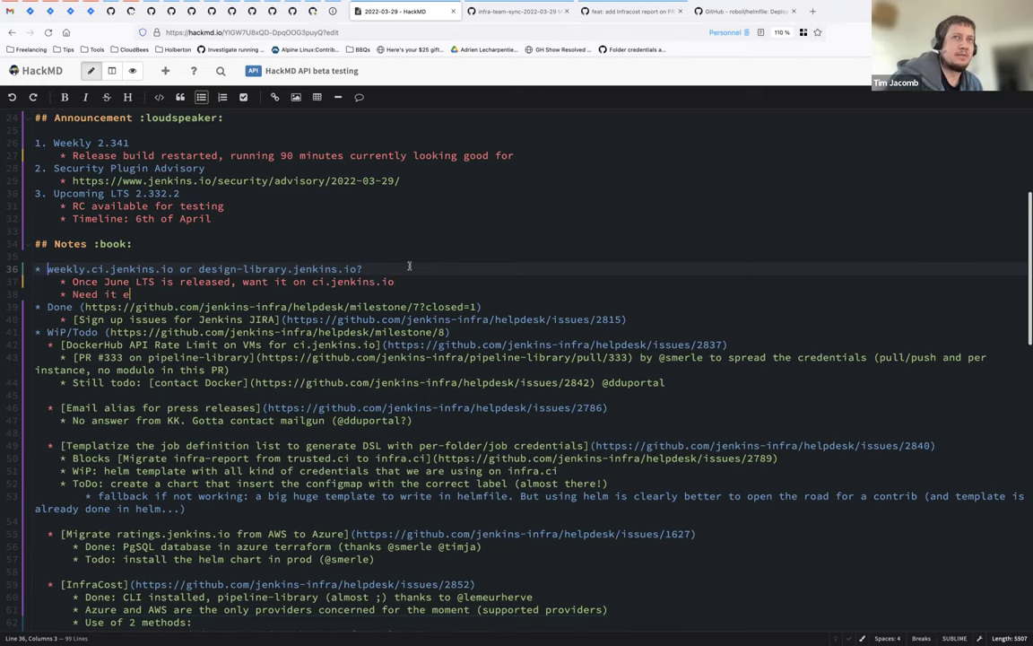
pyautogui.write('arlier')
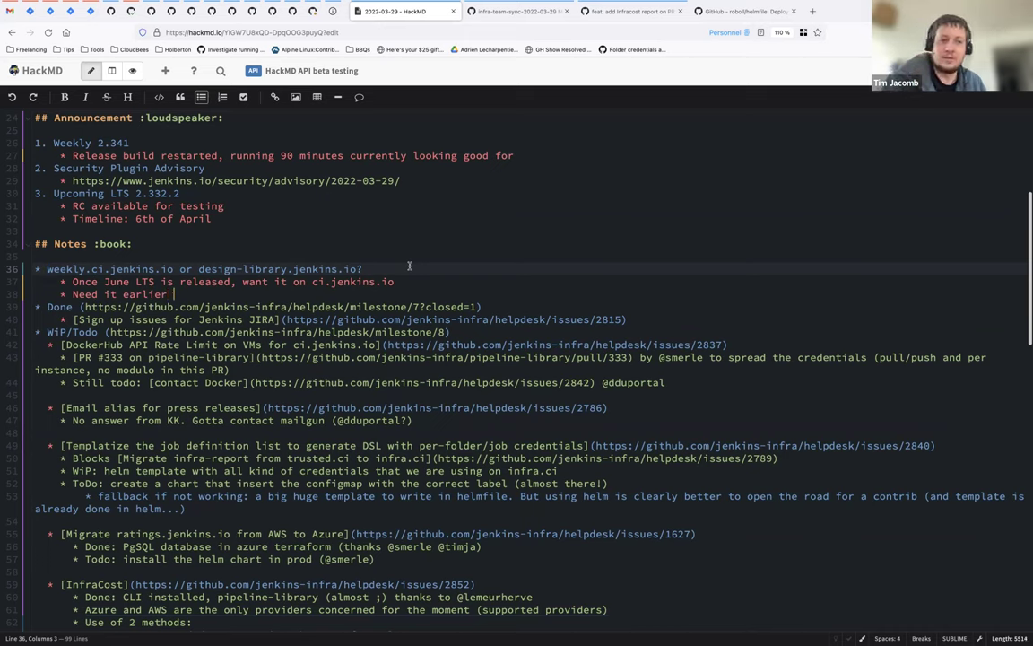
pyautogui.press('BackSpace')
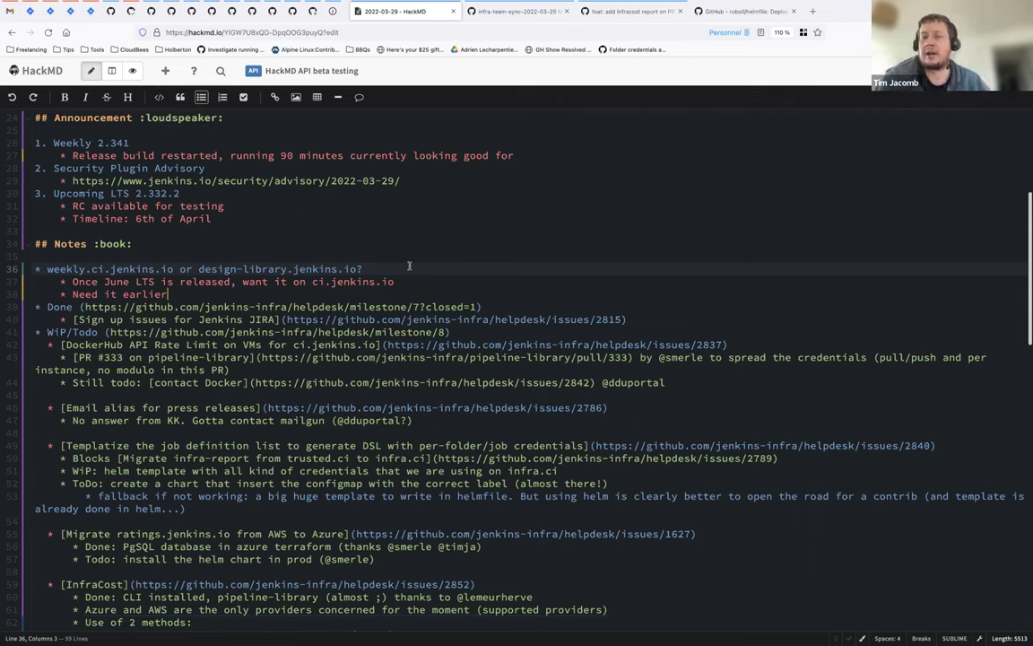
pyautogui.write('for')
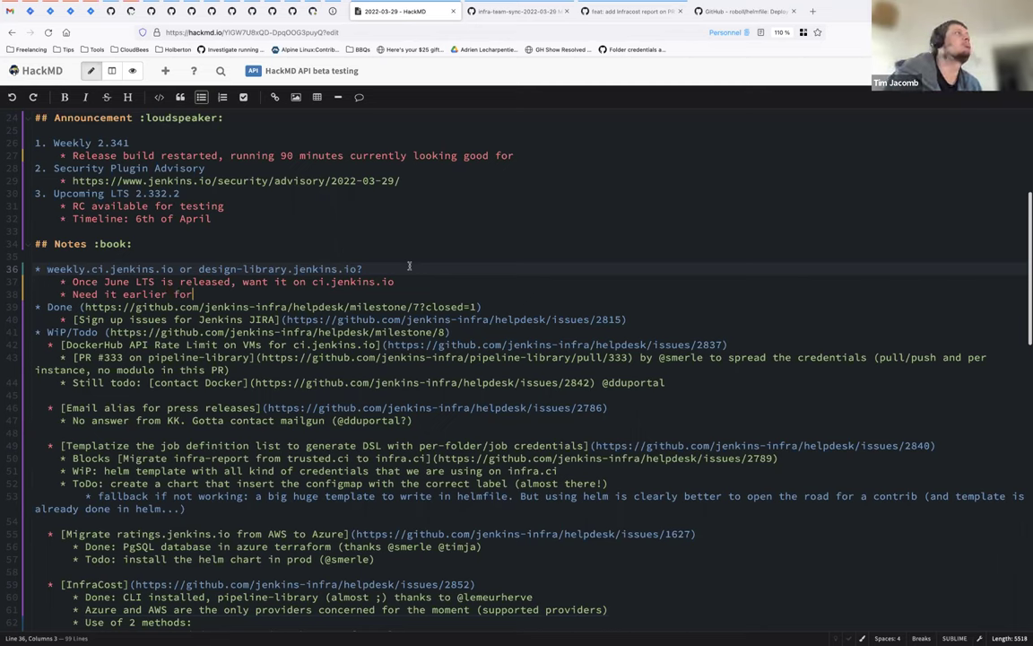
pyautogui.write(' reasy avai')
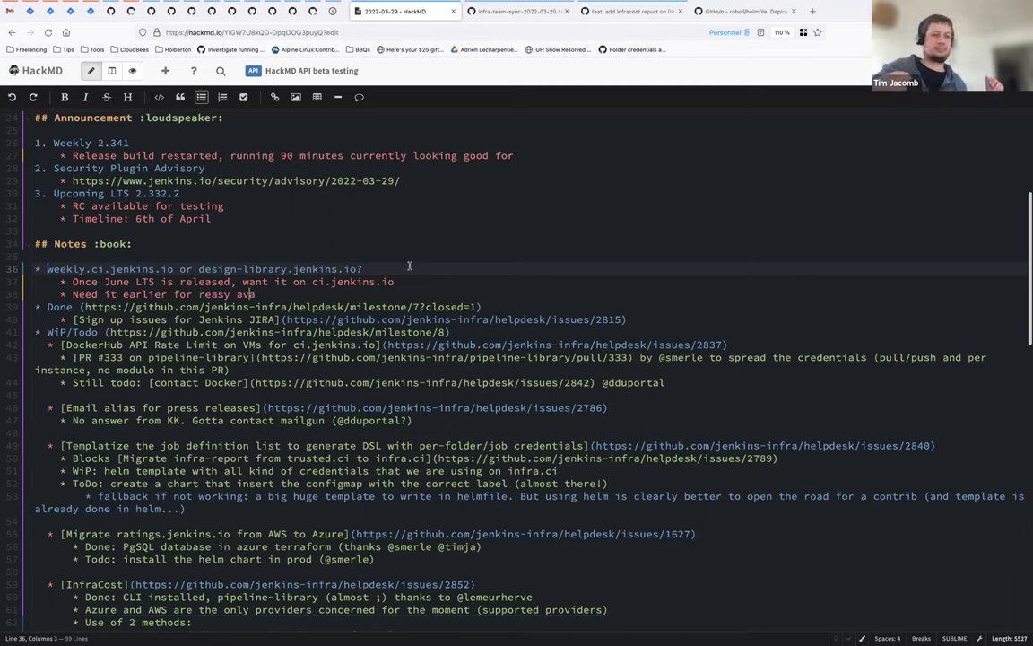
pyautogui.press('Left')
pyautogui.press('Left')
pyautogui.press('Left')
pyautogui.press('Left')
pyautogui.press('Left')
pyautogui.press('Left')
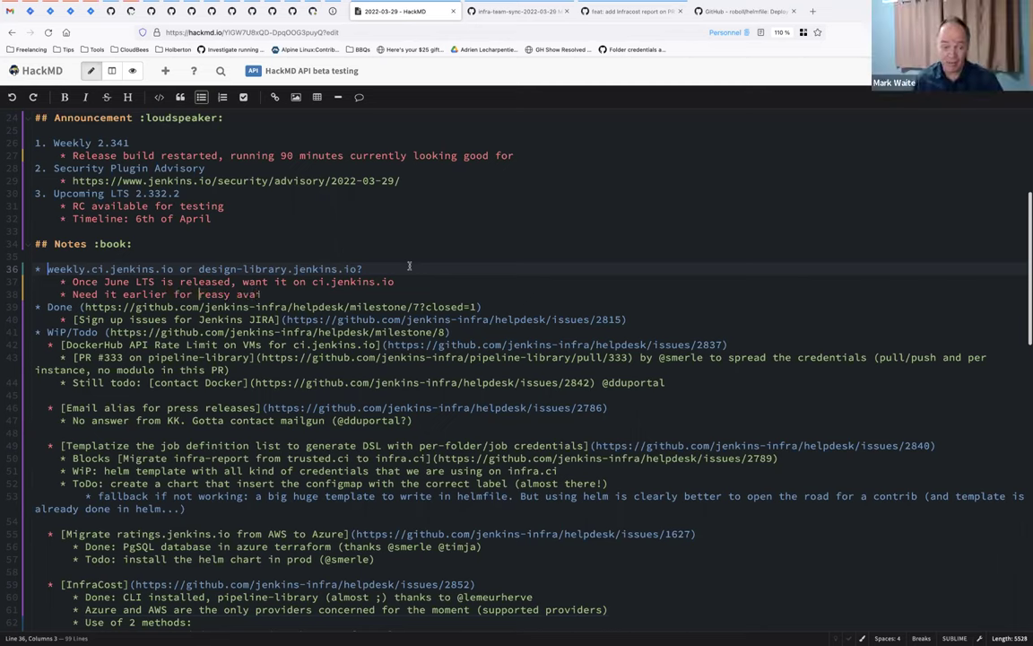
# Step: Delete the stray 'r' and complete the note as 'Need it earlier for easy available'
pyautogui.press('Delete')
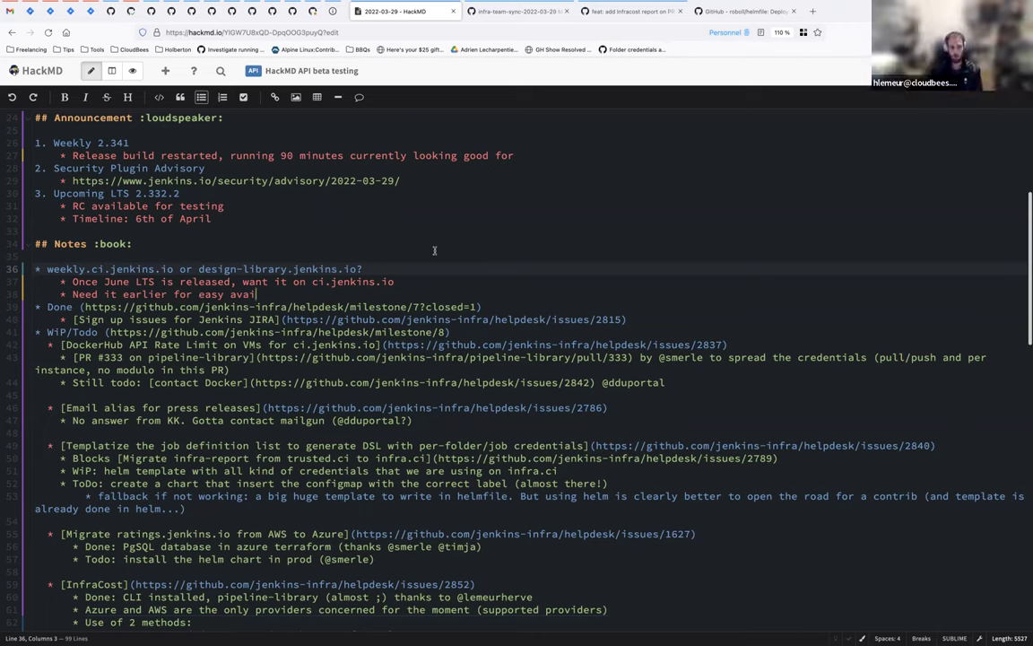
pyautogui.write('lable')
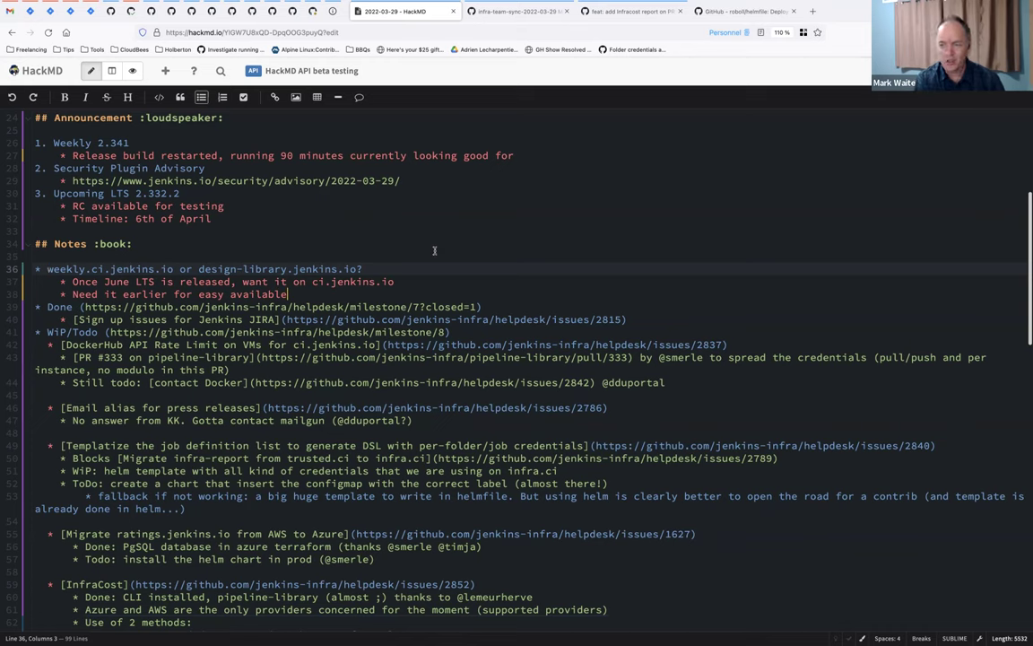
# Step: Change the word 'available' to 'access' in the second weekly.ci.jenkins.io sub-bullet
pyautogui.click(363, 268)
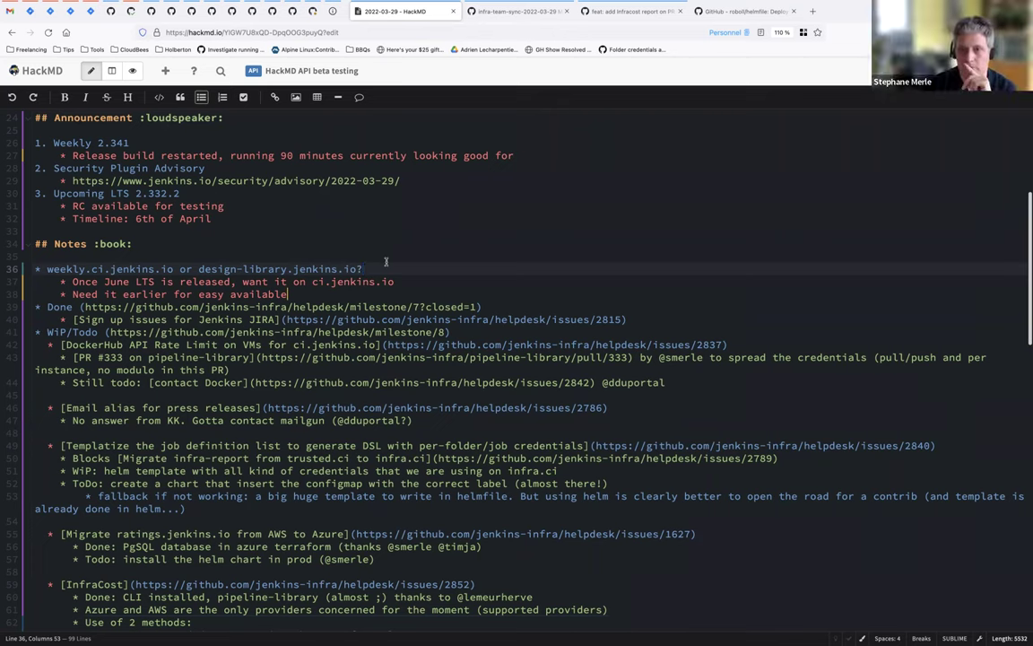
pyautogui.moveTo(256, 4)
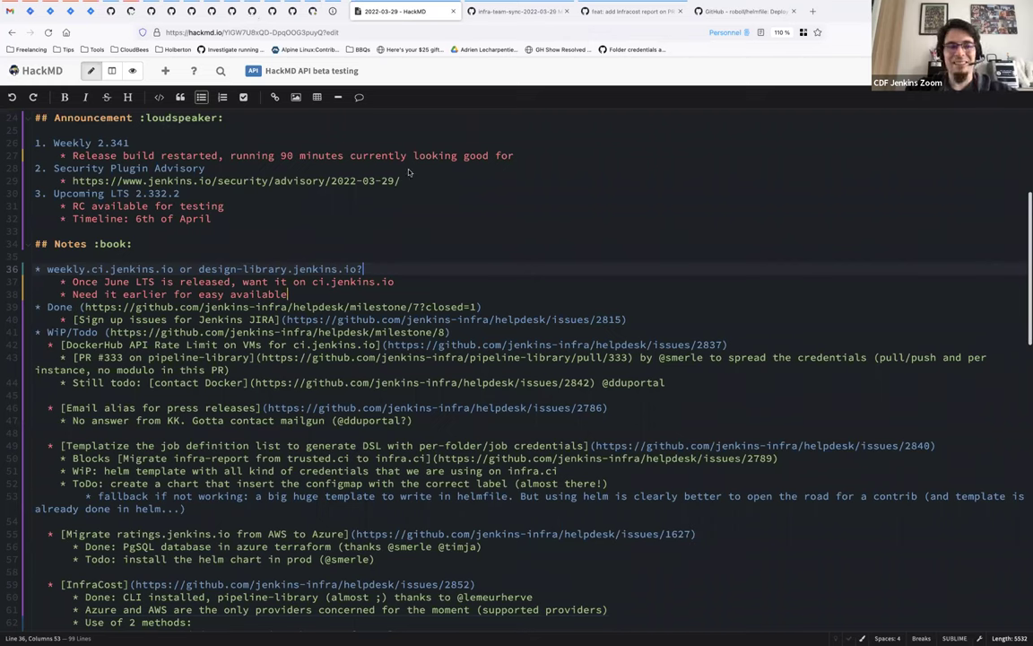
pyautogui.hotkey('alt', 'shift', 'Left')
pyautogui.write('access')
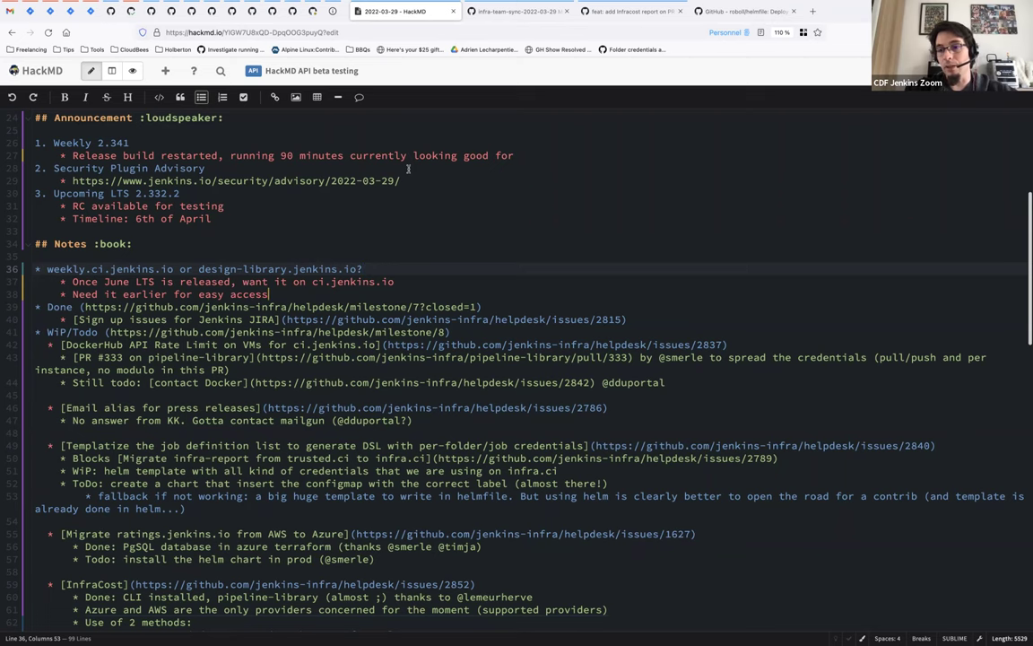
# Step: Add a sub-bullet 'Kubernetes and similar configuration to infra.ci.jenkins.io'
pyautogui.press('Return')
pyautogui.write('Kuebrentes')
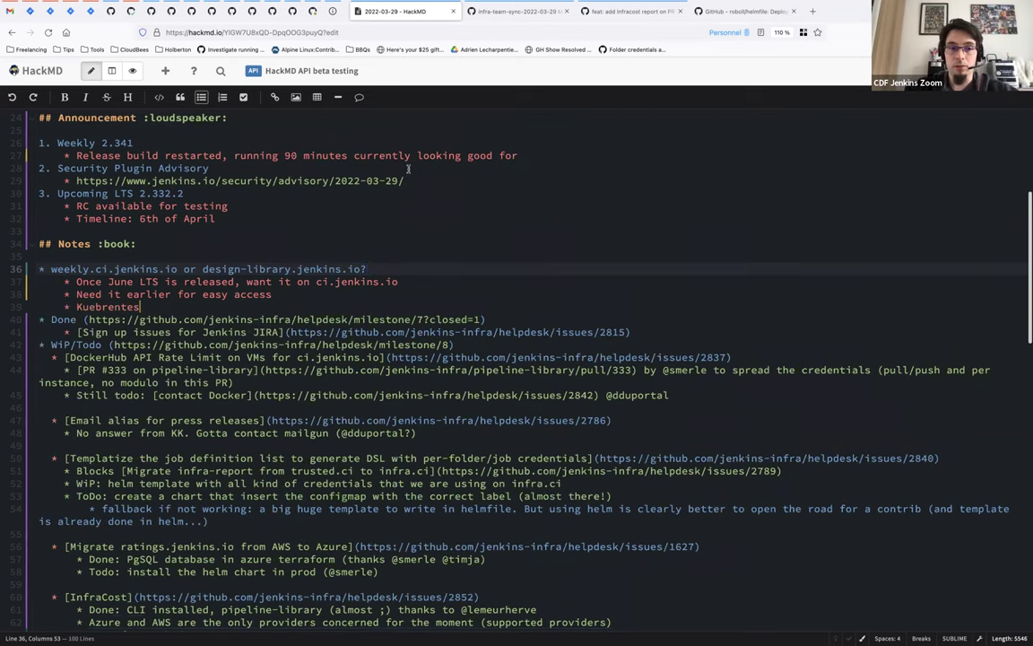
pyautogui.hotkey('alt', 'BackSpace')
pyautogui.write('Kubernetes')
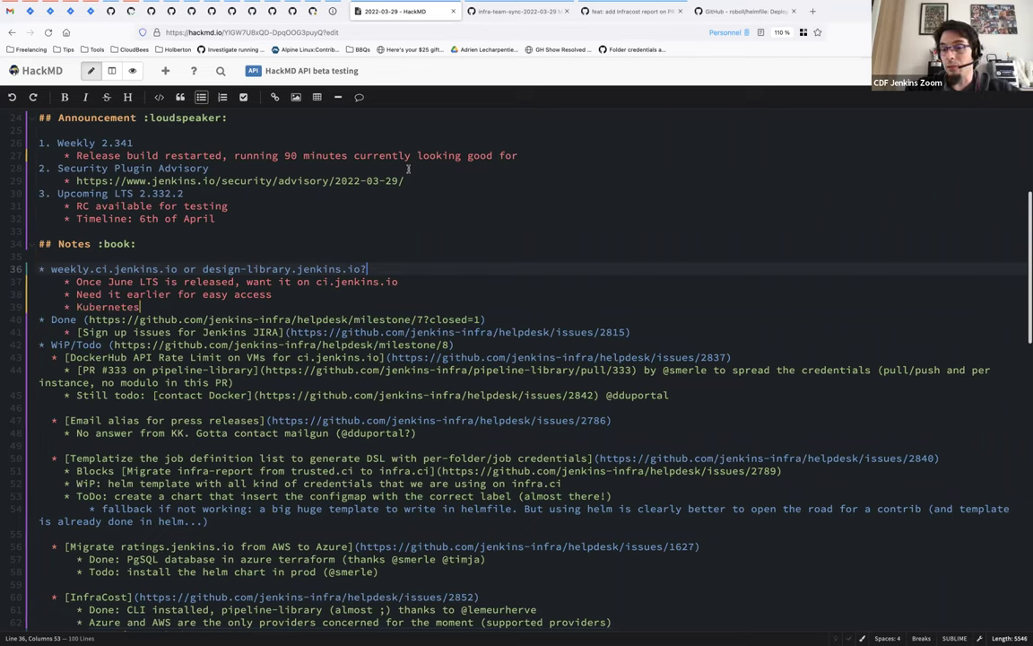
pyautogui.write(' and similar configuration to infra.ci.jenkins.io')
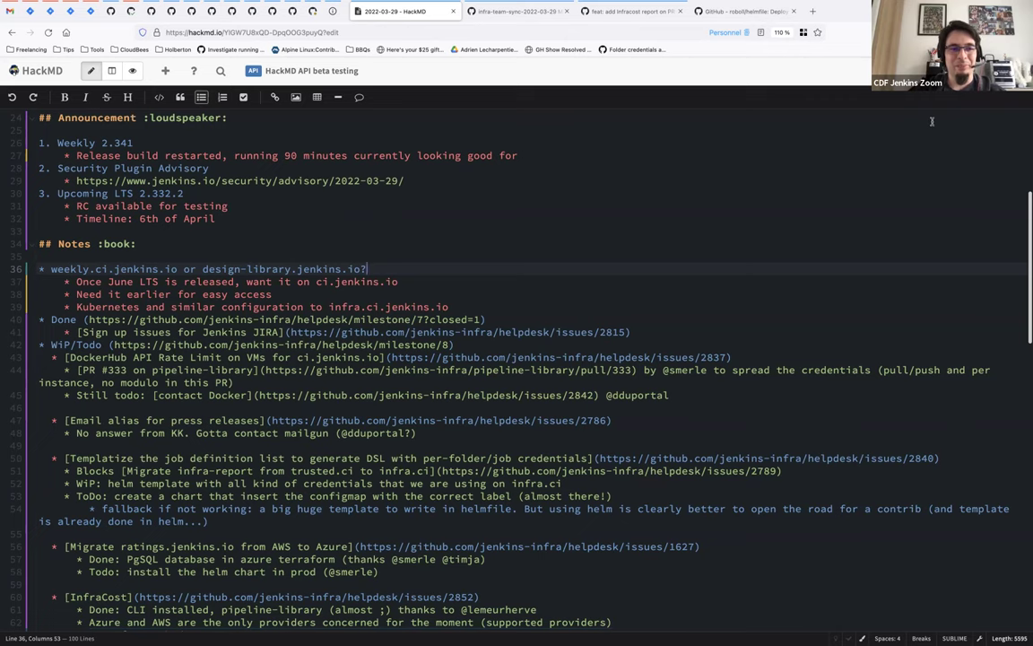
# Step: Copy the closed milestone URL from the Done line and load it in a new browser tab
pyautogui.click(60, 280)
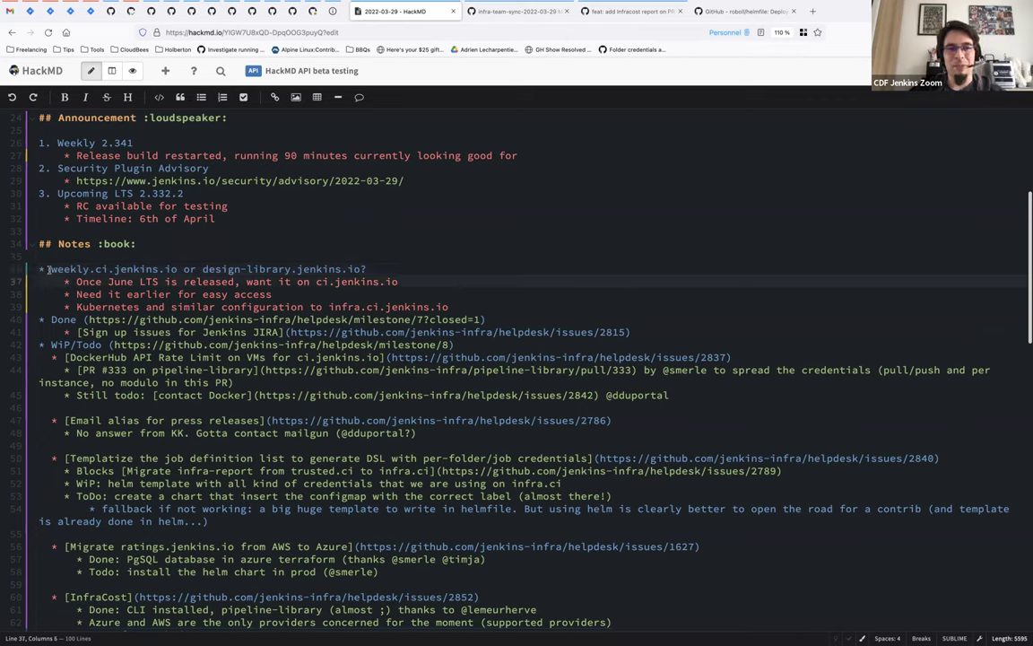
pyautogui.moveTo(51, 268); pyautogui.dragTo(177, 268)
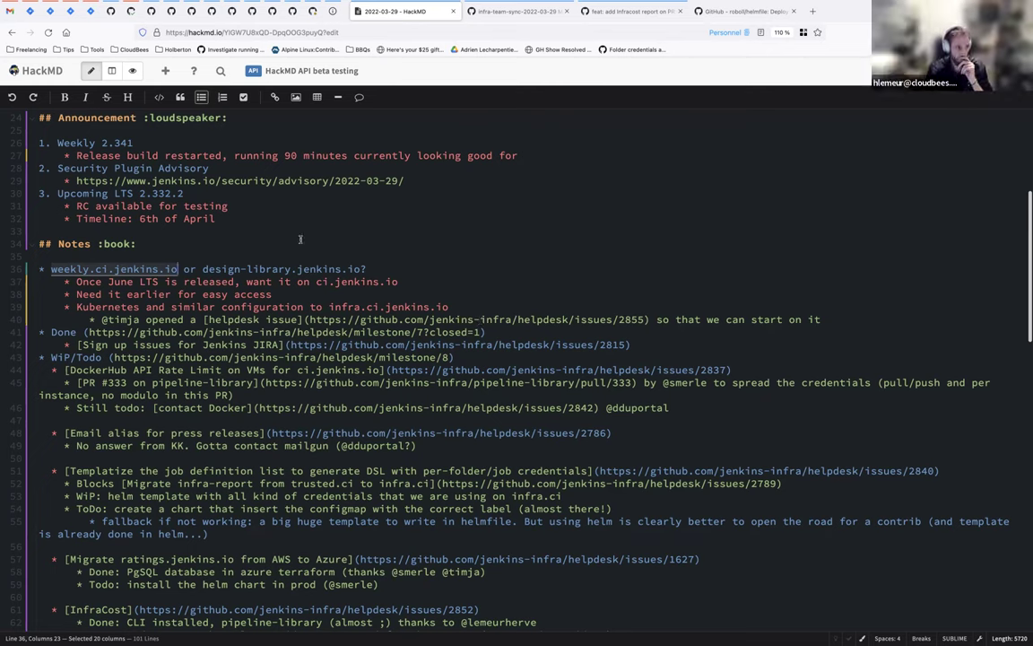
pyautogui.click(69, 332)
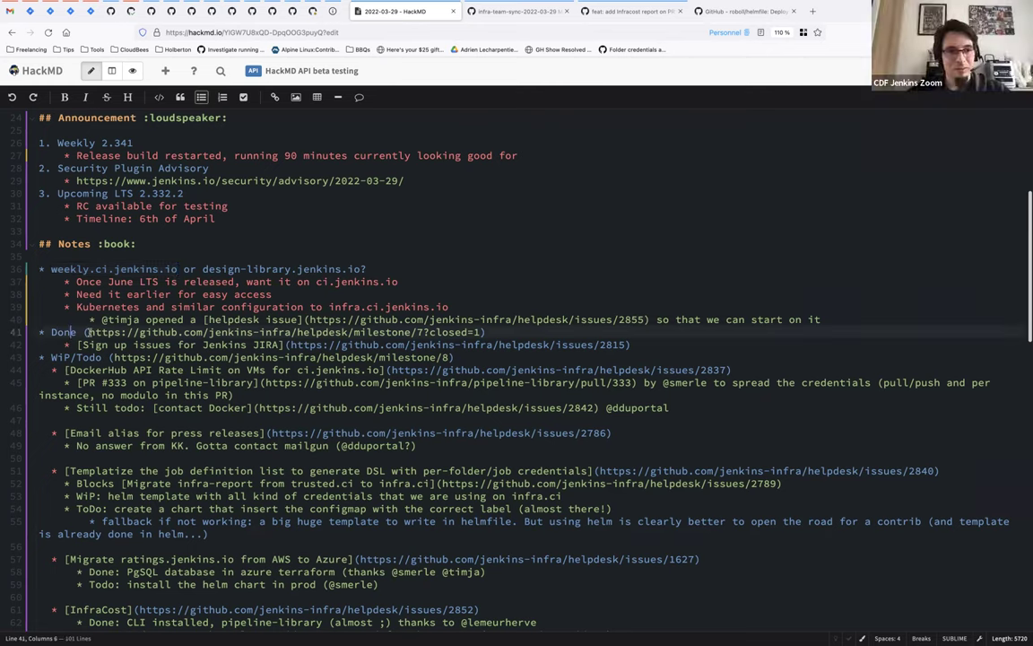
pyautogui.moveTo(481, 332); pyautogui.dragTo(90, 331)
pyautogui.hotkey('ctrl', 'c')
pyautogui.hotkey('ctrl', 't')
pyautogui.hotkey('ctrl', 'v')
pyautogui.press('Return')
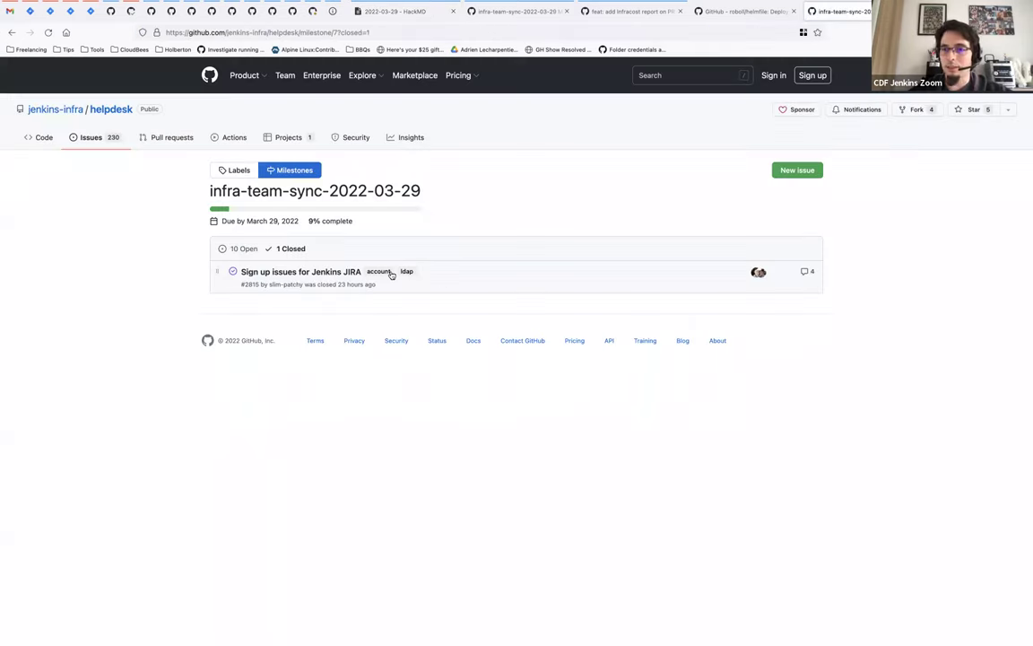
# Step: Review the milestone's 'Sign up issues for Jenkins JIRA' issue, then return to the meeting notes
pyautogui.moveTo(314, 275)
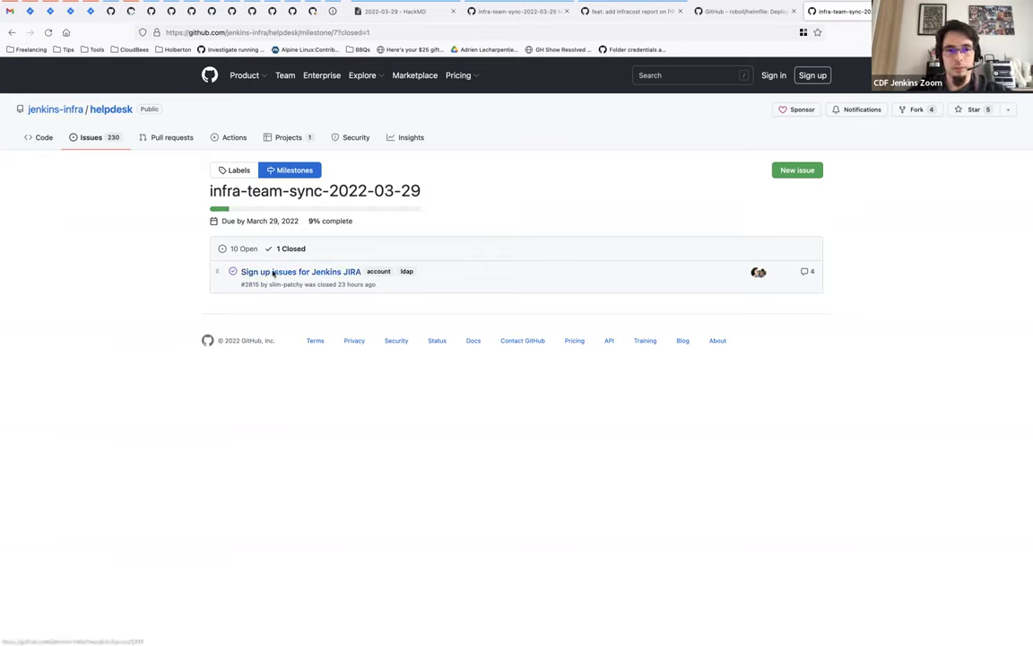
pyautogui.click(242, 272)
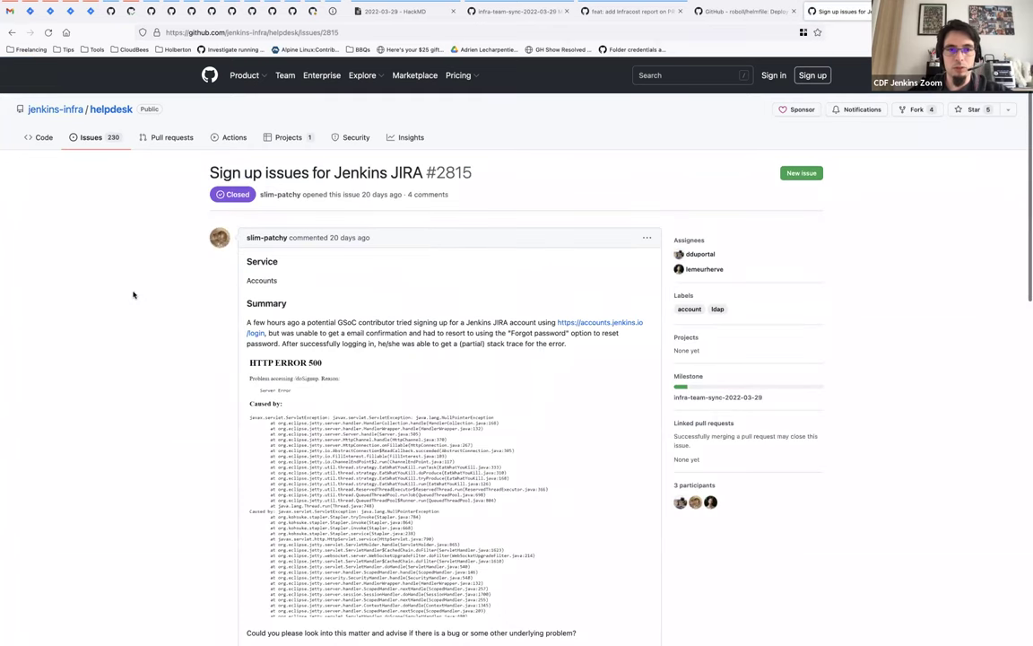
pyautogui.scroll(-3, 133, 294)
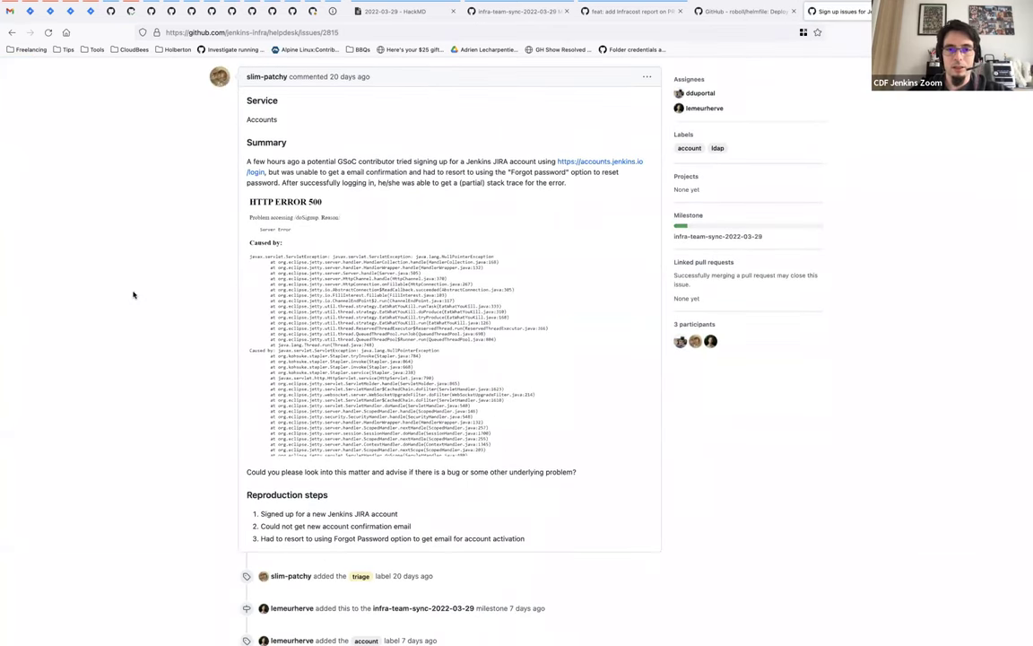
pyautogui.scroll(-10, 133, 294)
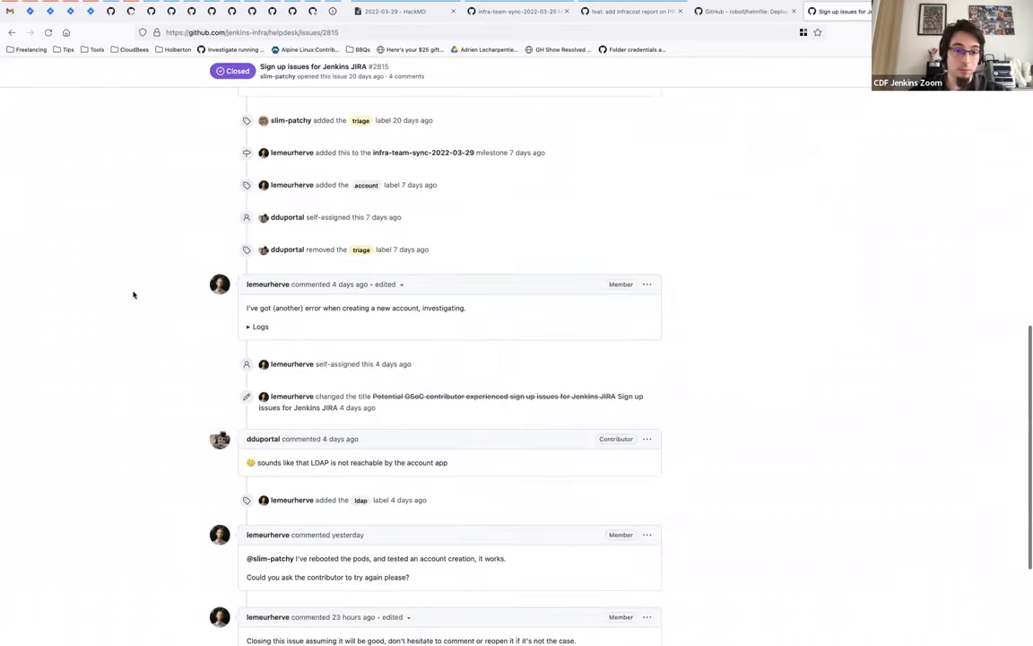
pyautogui.scroll(13, 133, 294)
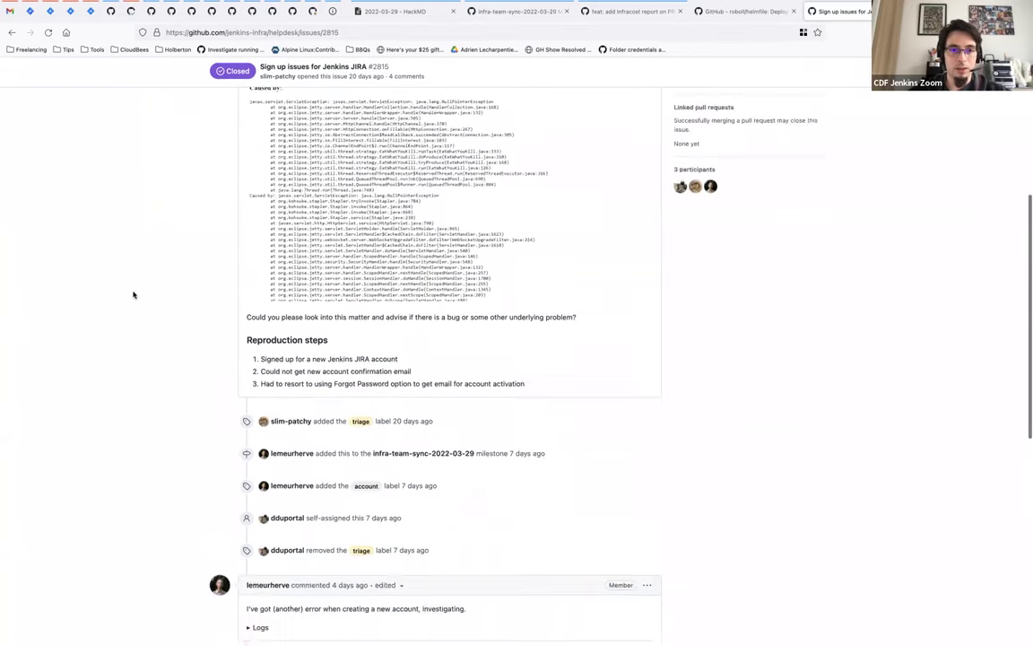
pyautogui.scroll(-1, 132, 294)
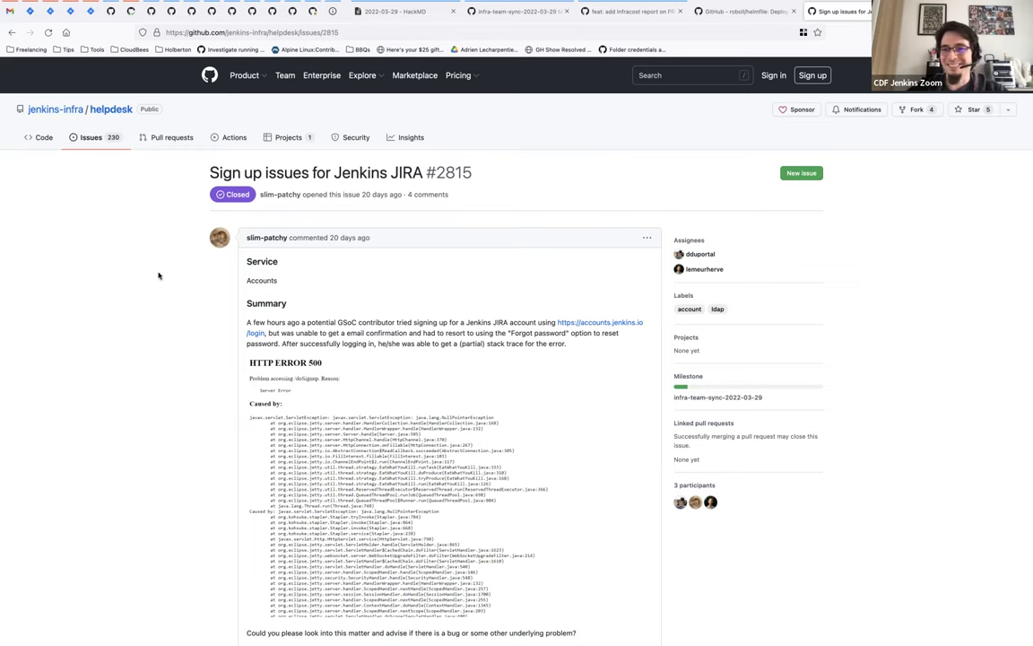
pyautogui.hotkey('ctrl', 'shift', 'Tab')
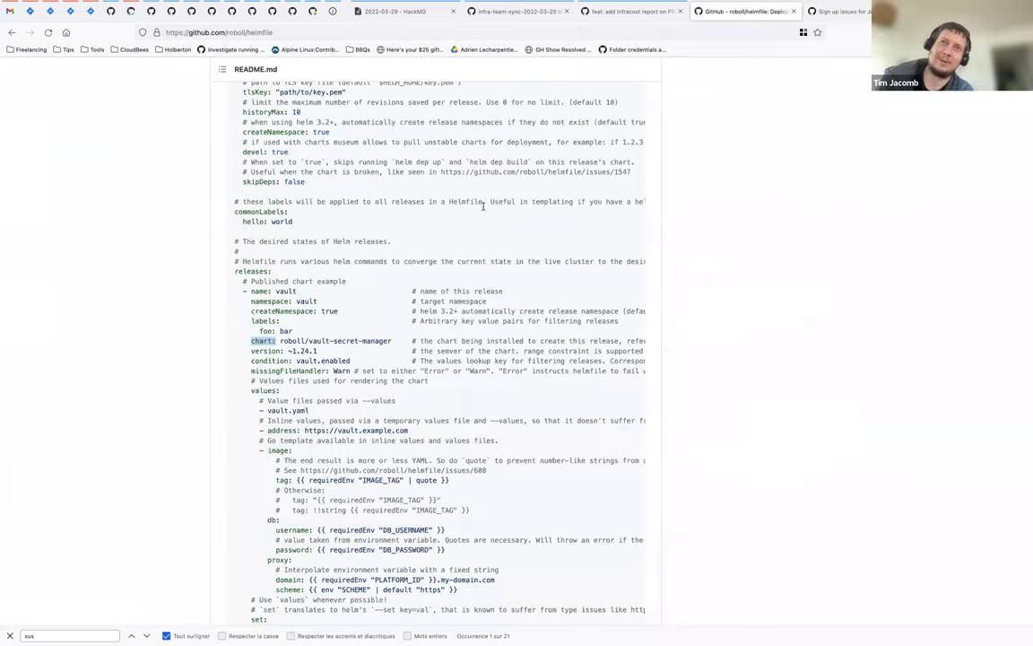
pyautogui.click(387, 13)
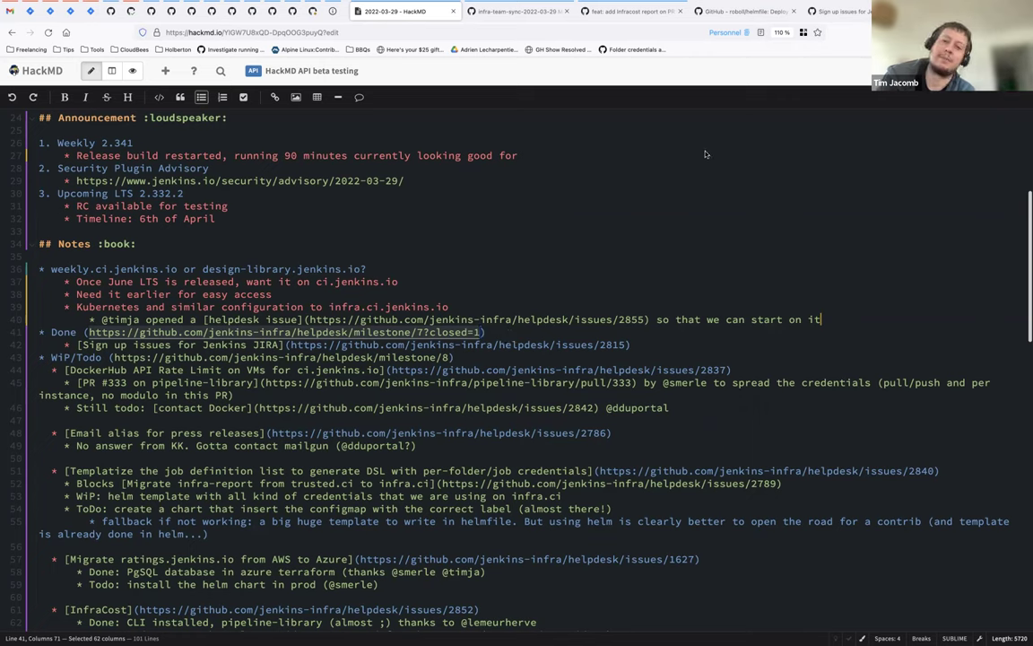
# Step: Close the Infracost pull request tab and check the milestone's 1 closed, then 10 open issues
pyautogui.hotkey('ctrl', 'Tab')
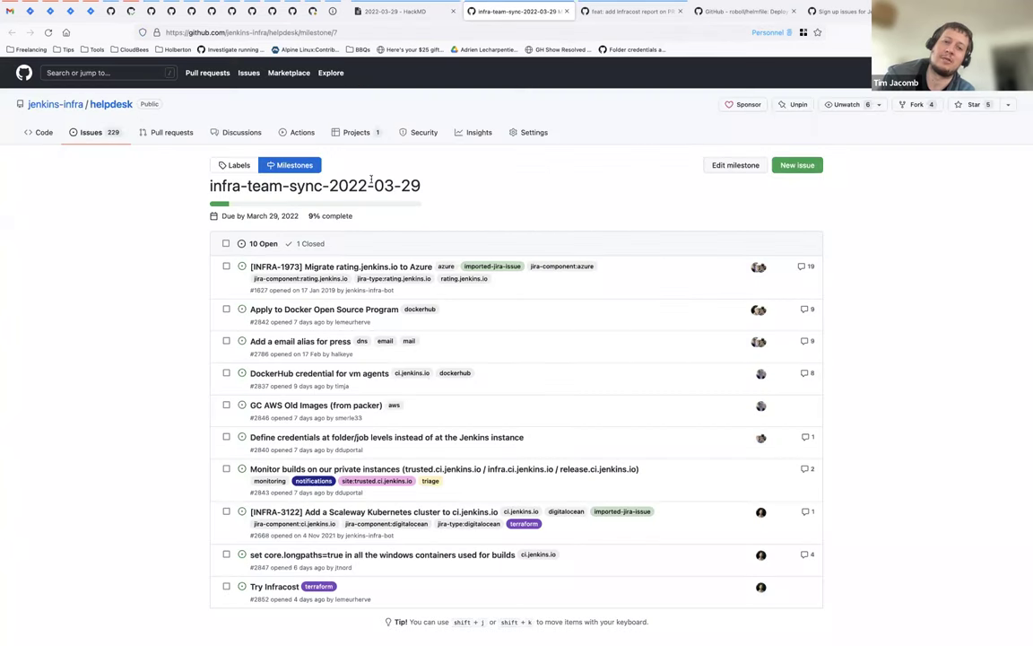
pyautogui.moveTo(620, 10); pyautogui.dragTo(507, 11)
pyautogui.middleClick(515, 11)
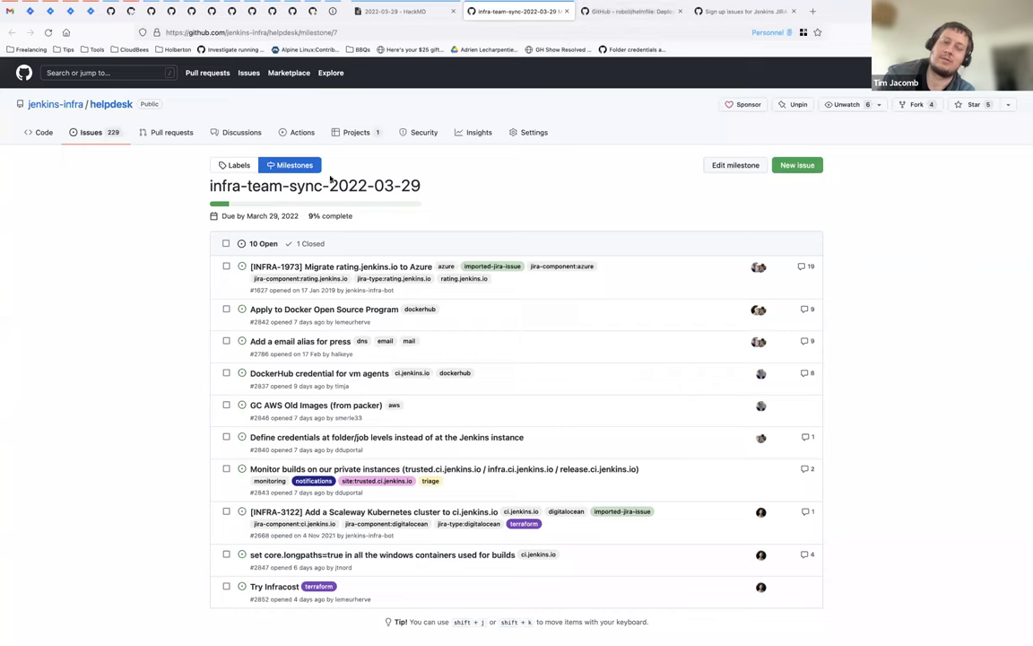
pyautogui.click(316, 243)
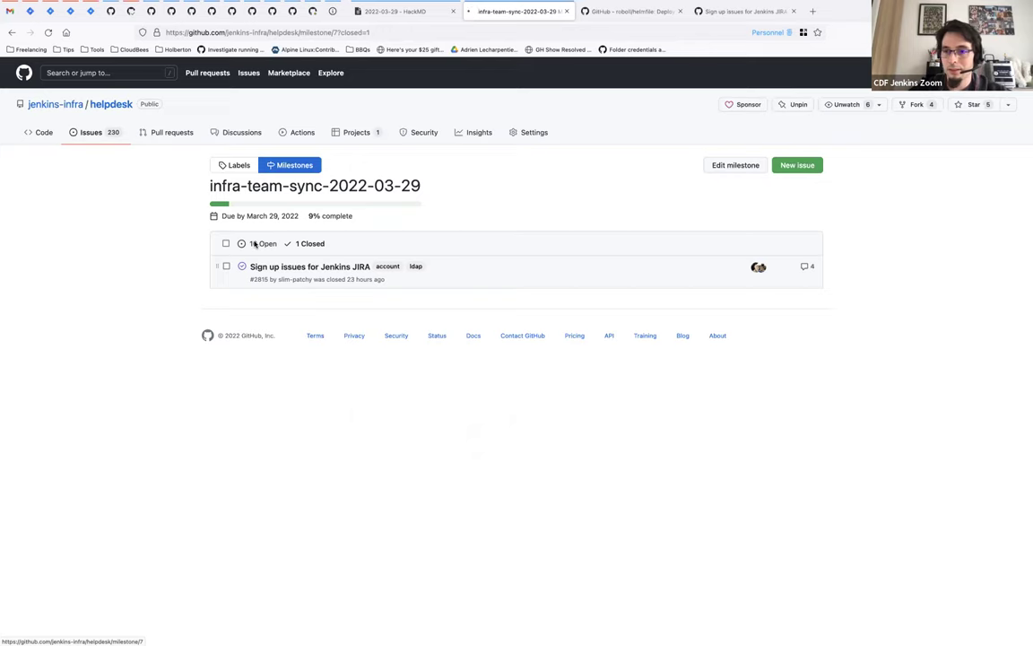
pyautogui.click(255, 245)
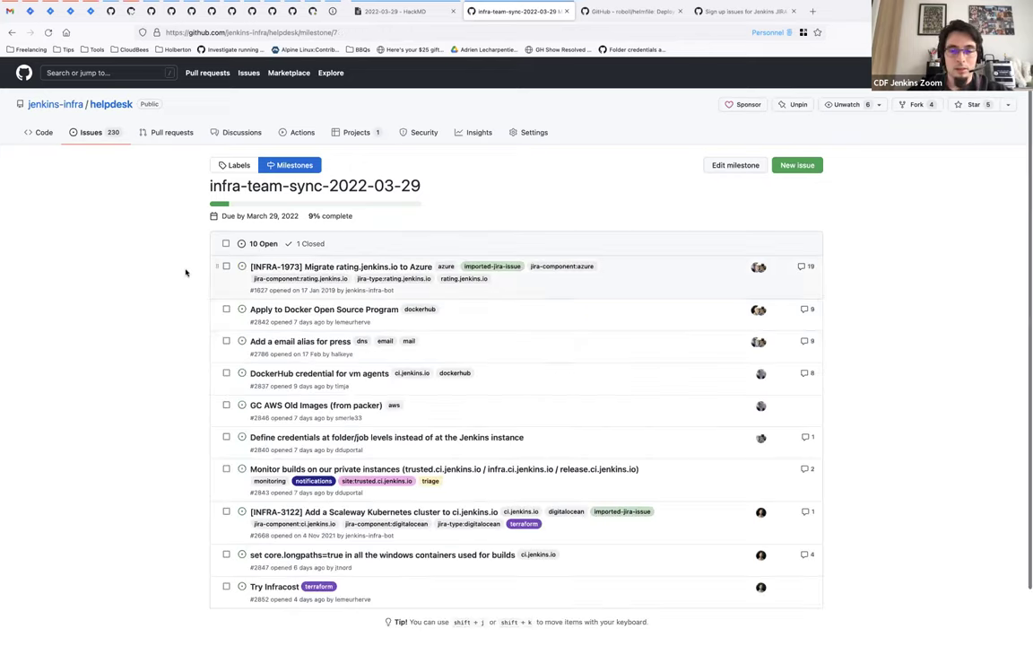
pyautogui.scroll(-2, 251, 269)
pyautogui.moveTo(357, 218)
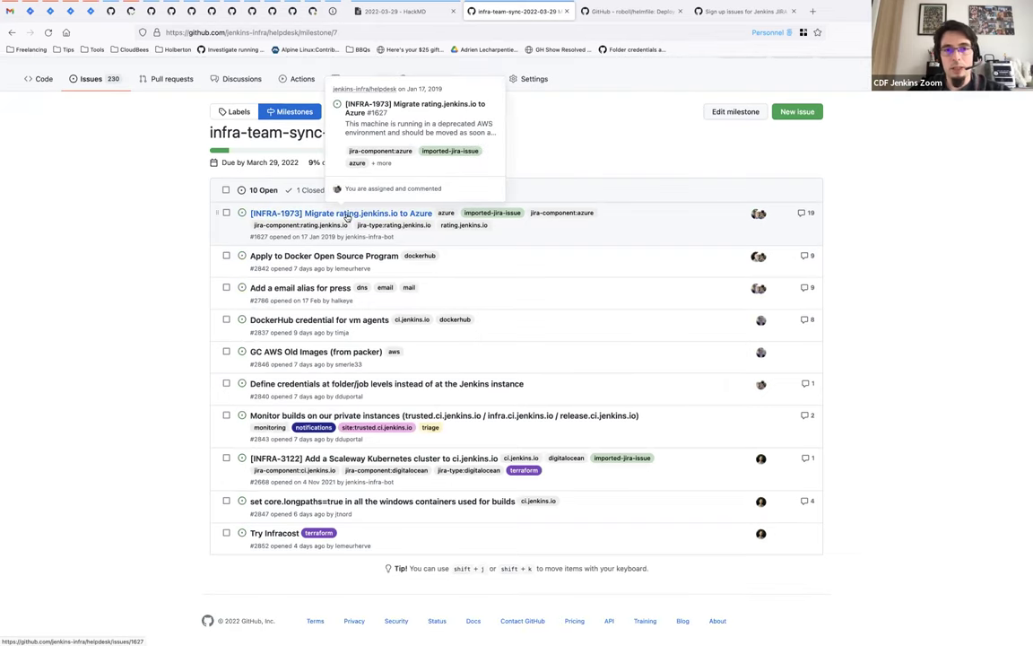
# Step: Cut the Migrate ratings.jenkins.io item with its Done and Todo notes and paste it under WiP/Todo
pyautogui.click(394, 13)
pyautogui.scroll(-4, 142, 446)
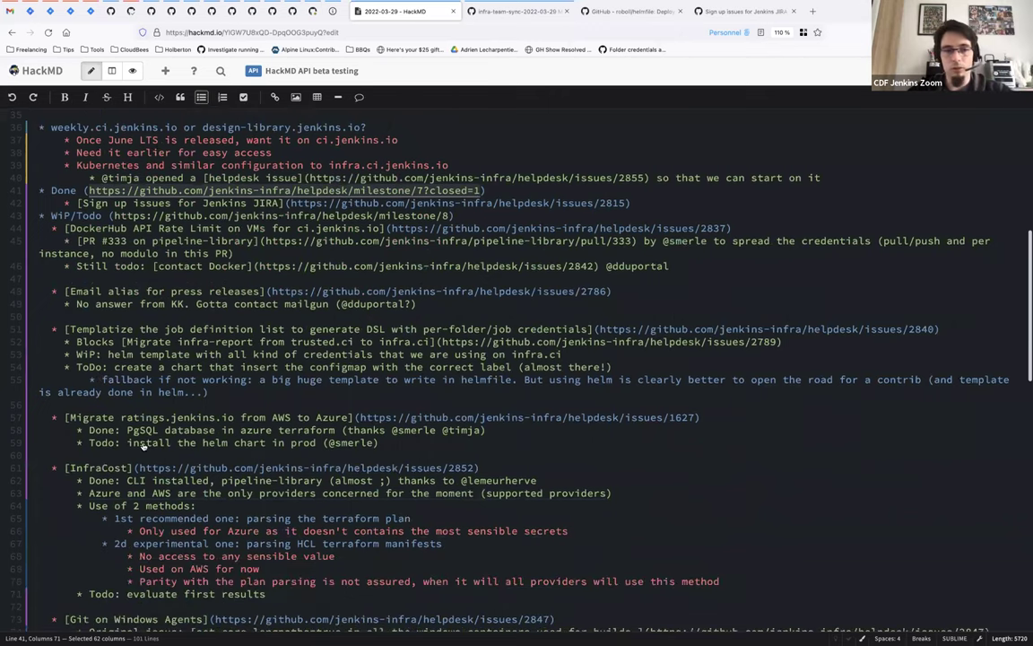
pyautogui.click(52, 417)
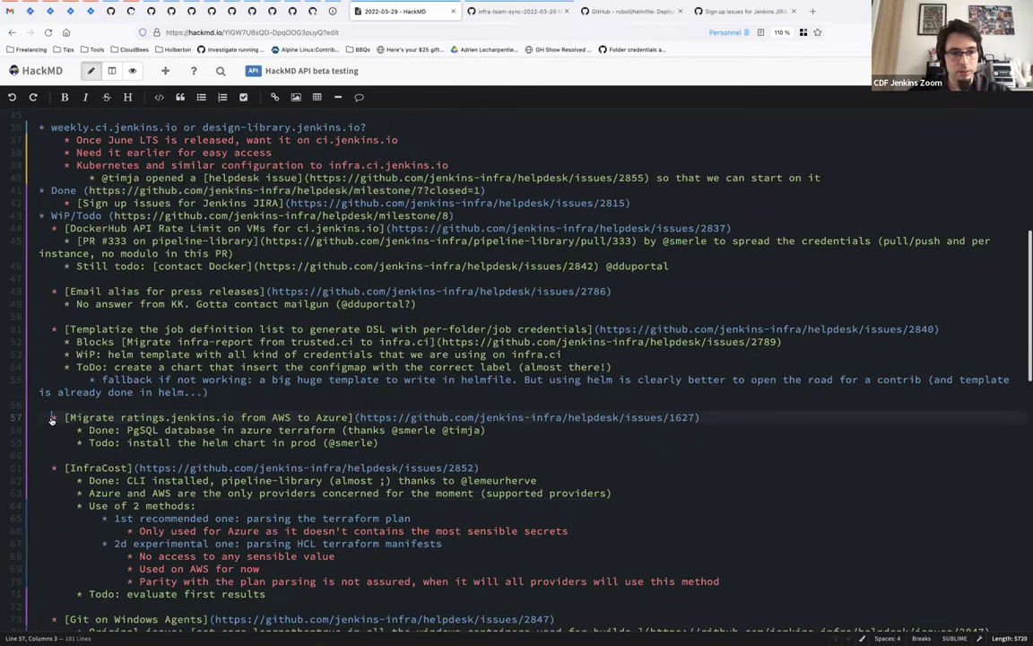
pyautogui.keyDown('shift'); pyautogui.click(375, 443); pyautogui.keyUp('shift')
pyautogui.hotkey('ctrl', 'c')
pyautogui.press('BackSpace')
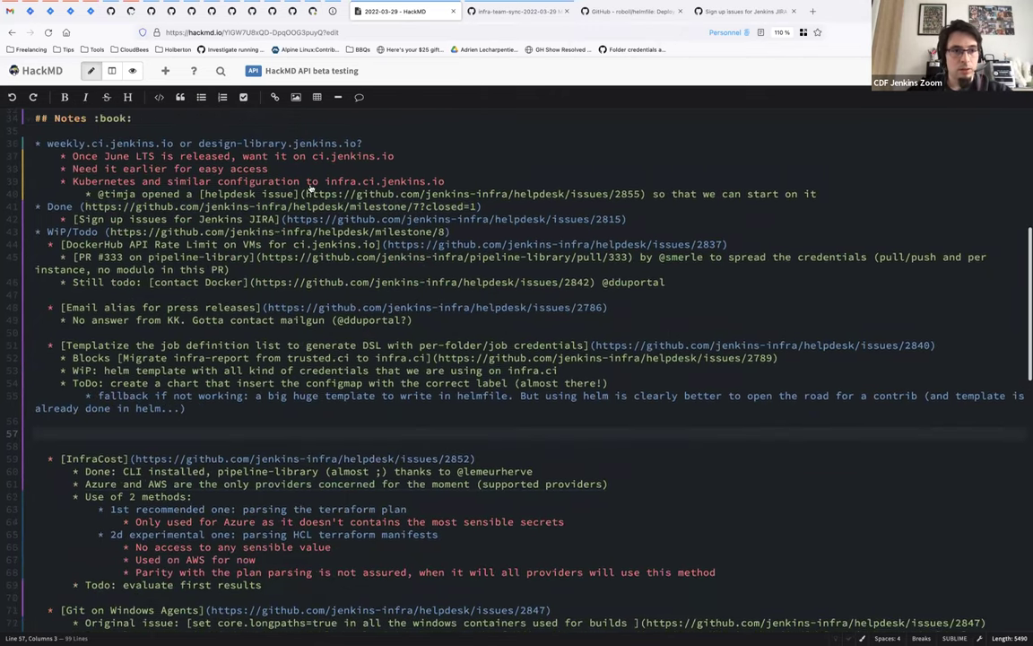
pyautogui.scroll(1, 309, 189)
pyautogui.click(453, 267)
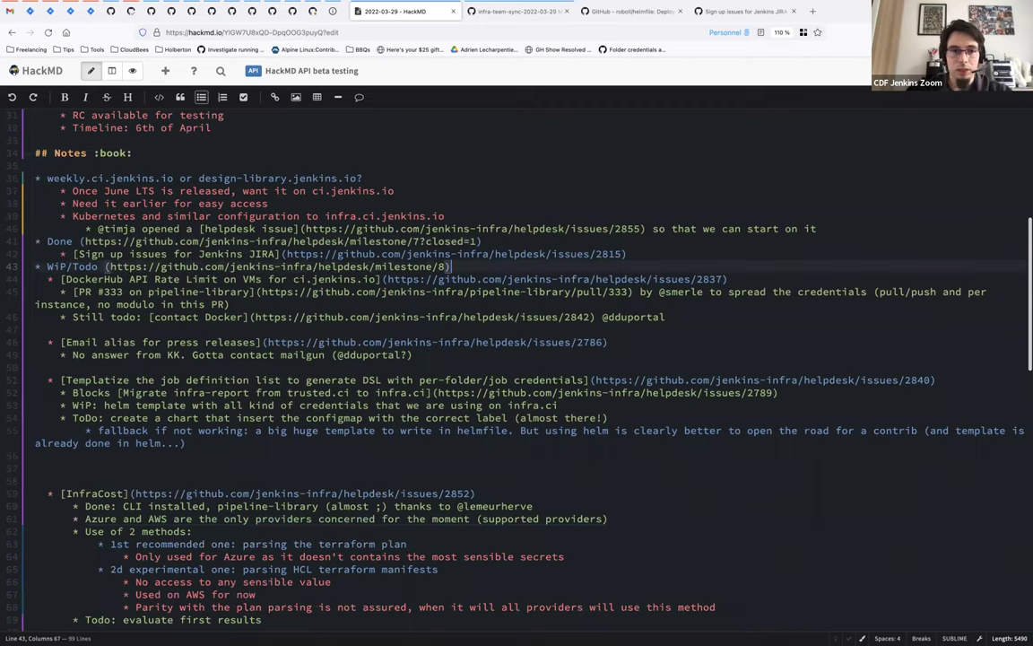
pyautogui.press('Return')
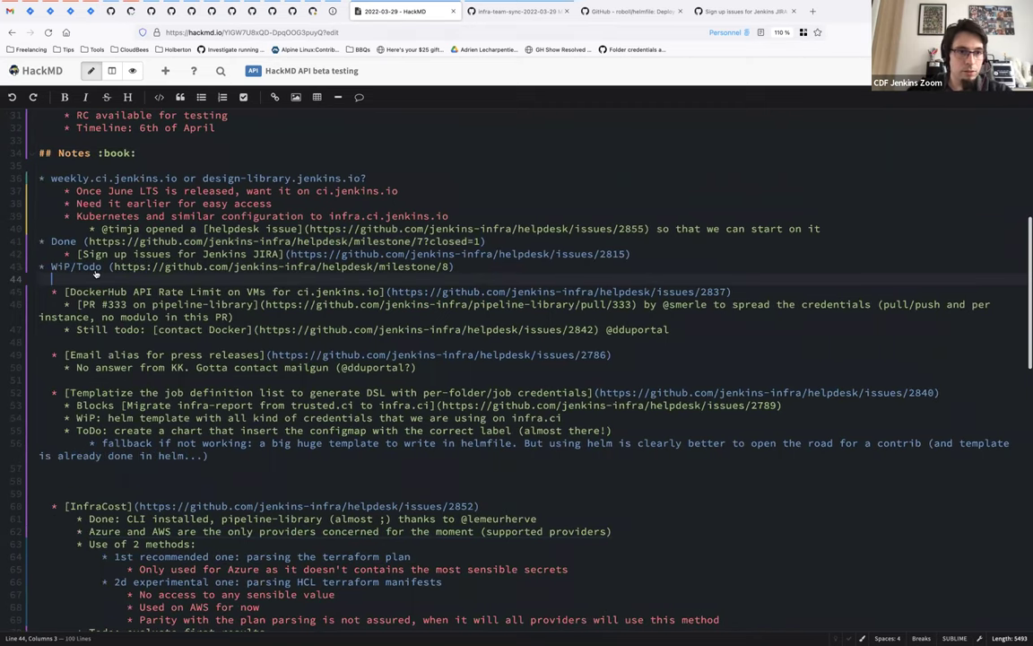
pyautogui.hotkey('ctrl', 'v')
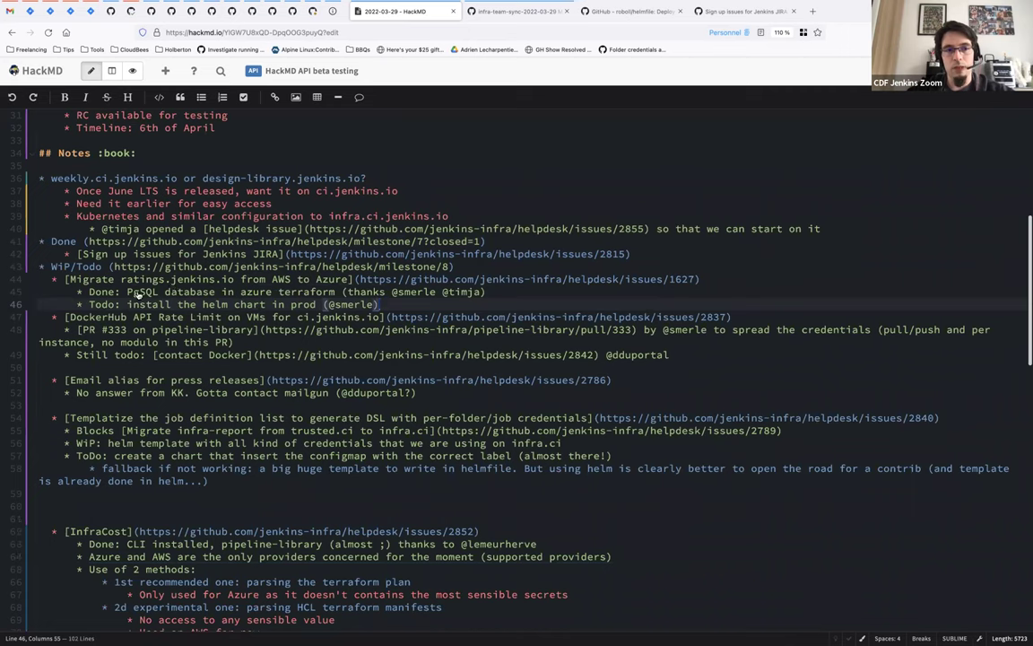
# Step: Insert a blank line above the DockerHub item
pyautogui.tripleClick(139, 294)
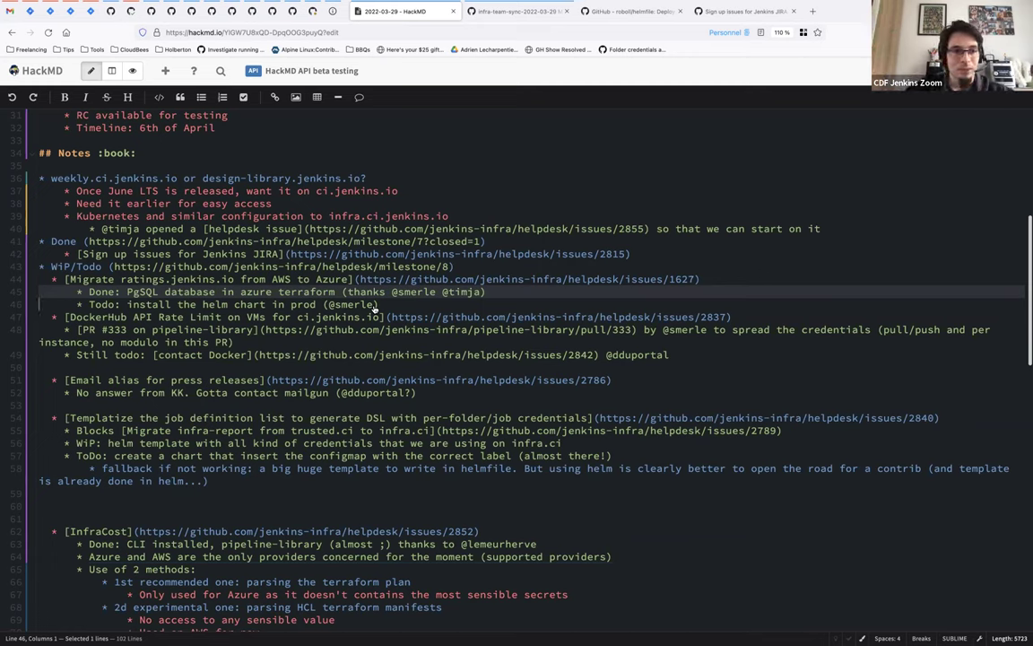
pyautogui.press('Down')
pyautogui.press('Home')
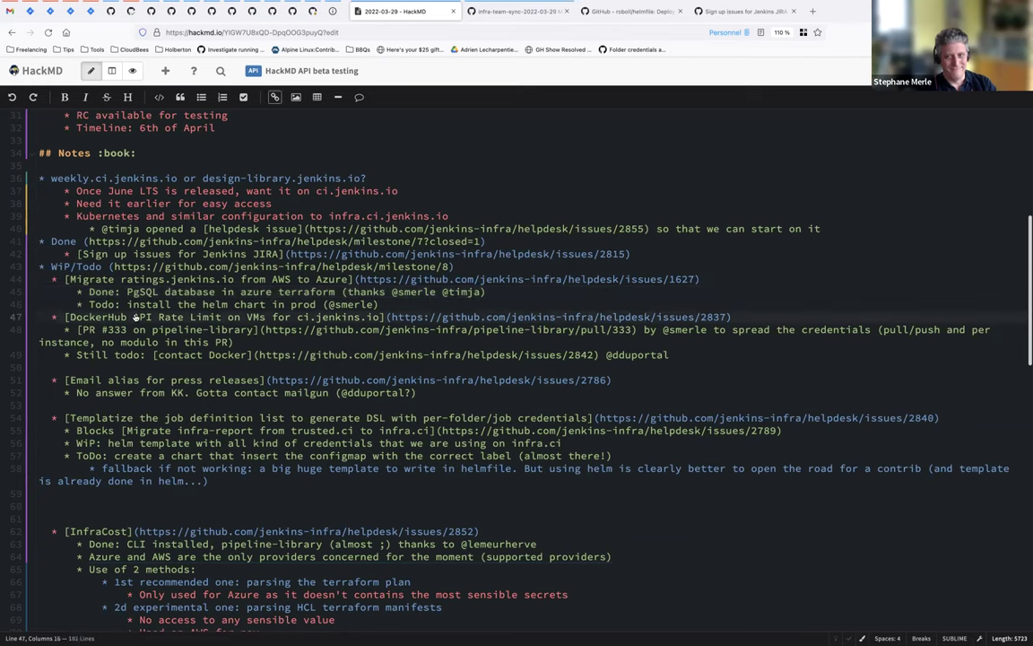
pyautogui.press('Return')
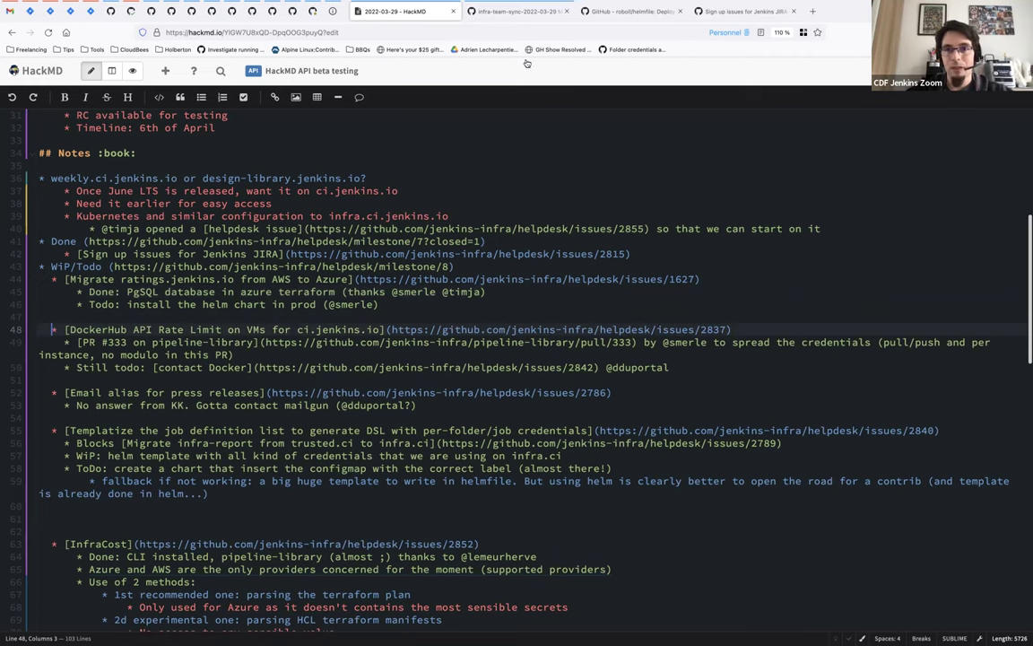
# Step: Open the rating.jenkins.io migration issue #1627 from the milestone list in a new tab
pyautogui.click(475, 12)
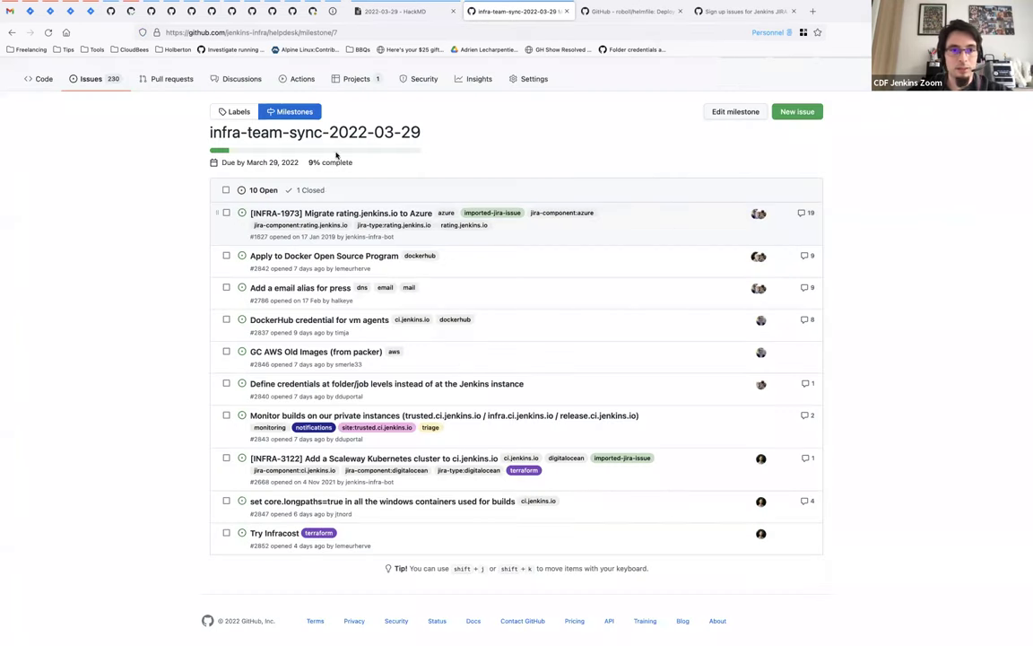
pyautogui.rightClick(334, 213)
pyautogui.click(367, 217)
pyautogui.click(615, 12)
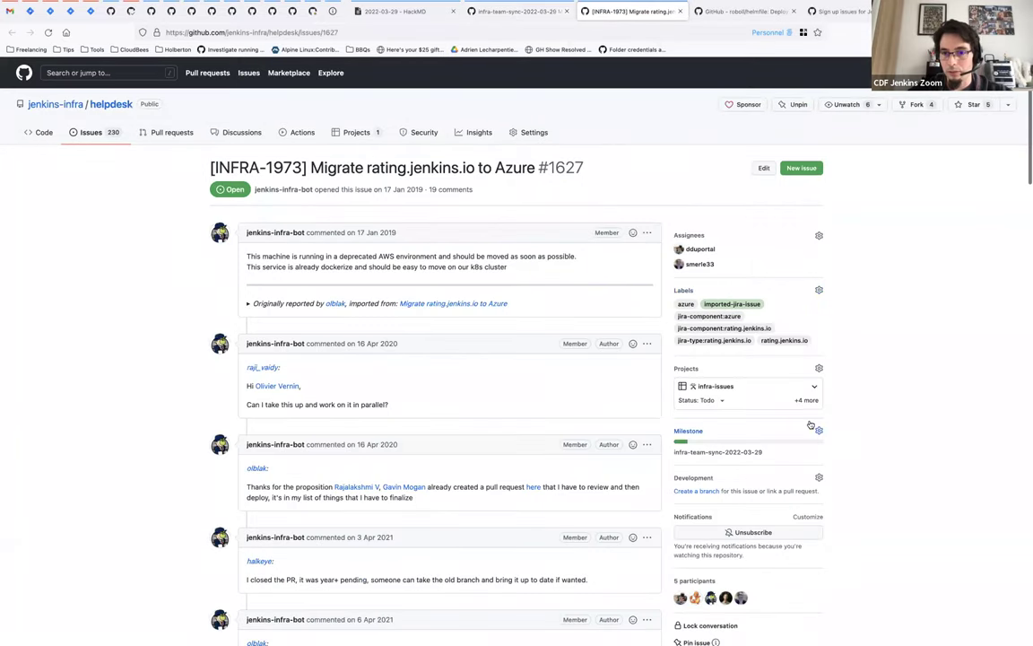
# Step: Set its milestone to infra-team-sync-2022-04-05 and return to the 2022-03-29 milestone list
pyautogui.click(819, 430)
pyautogui.scroll(-2, 762, 528)
pyautogui.click(807, 591)
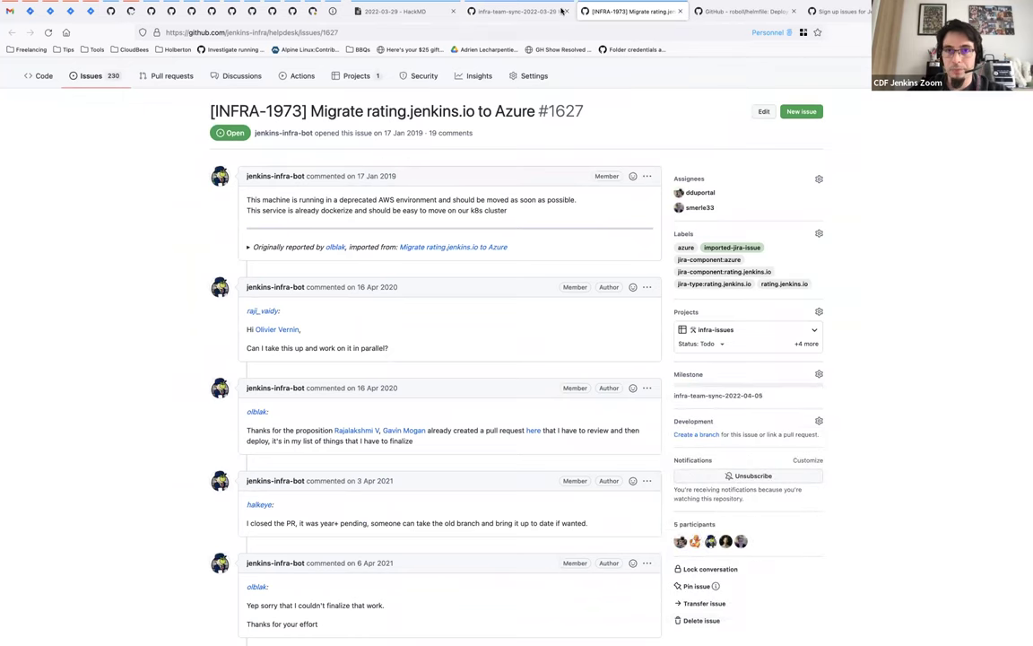
pyautogui.click(473, 11)
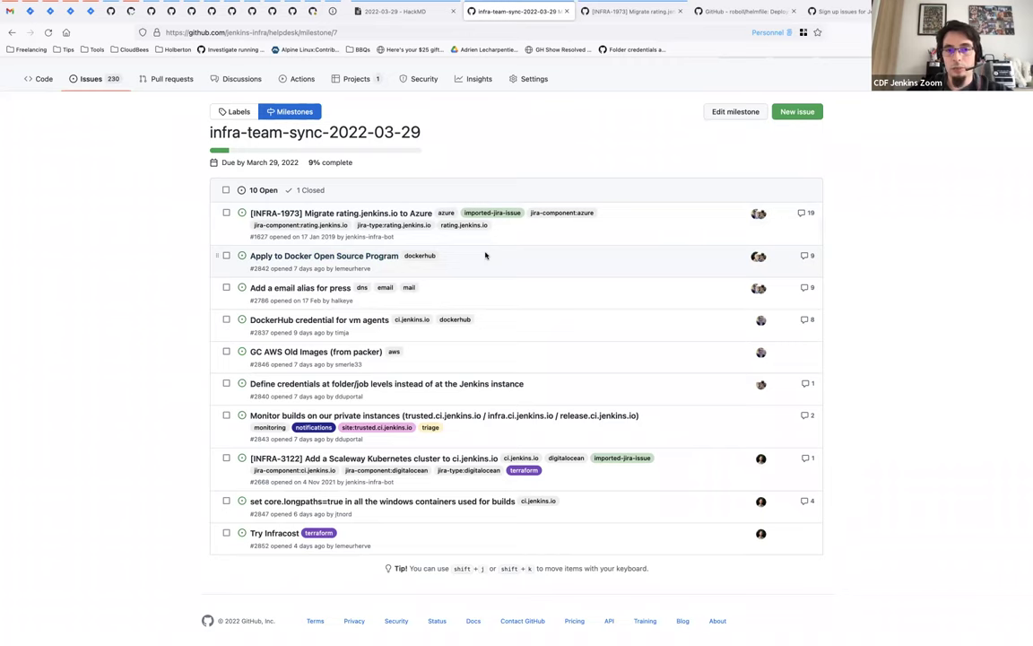
pyautogui.moveTo(269, 320)
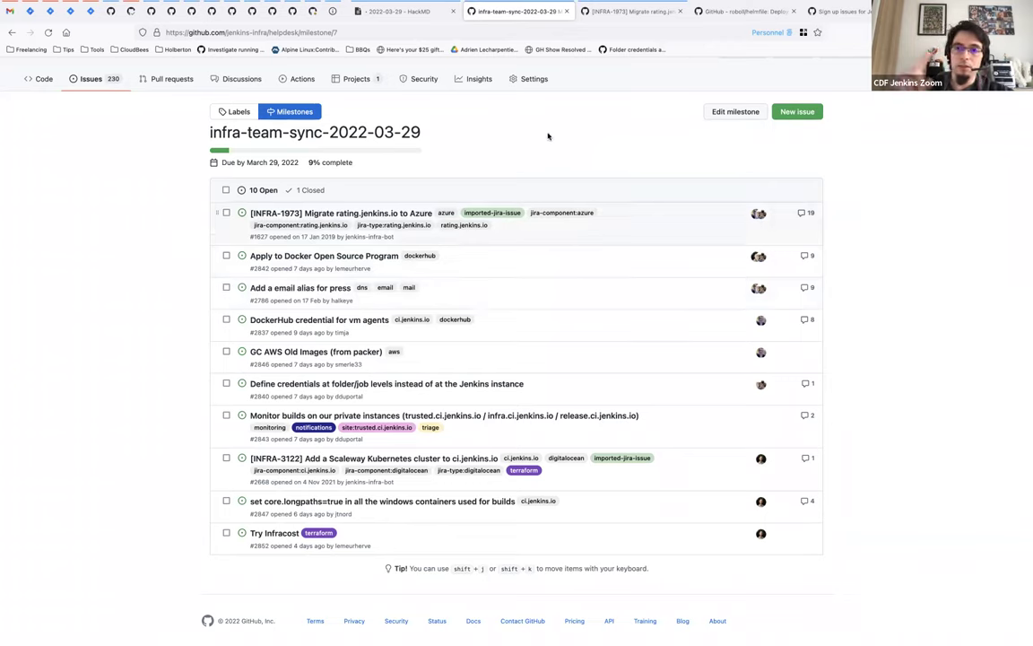
pyautogui.moveTo(356, 259)
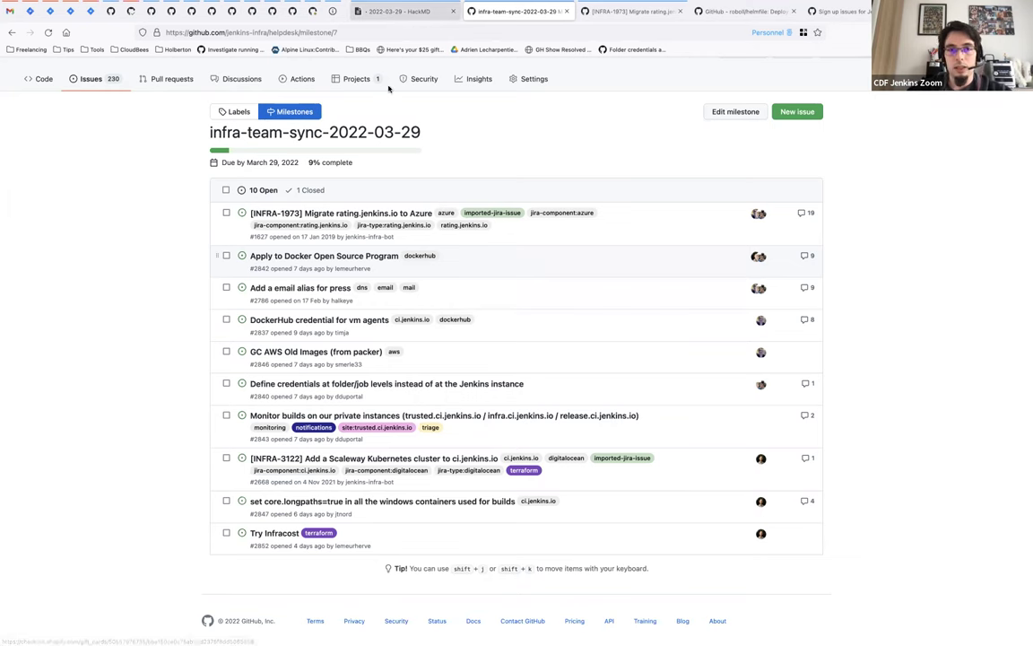
# Step: Add a blank line above WiP/Todo, then select the DockerHub and PR #333 lines
pyautogui.hotkey('ctrl', 'shift', 'Tab')
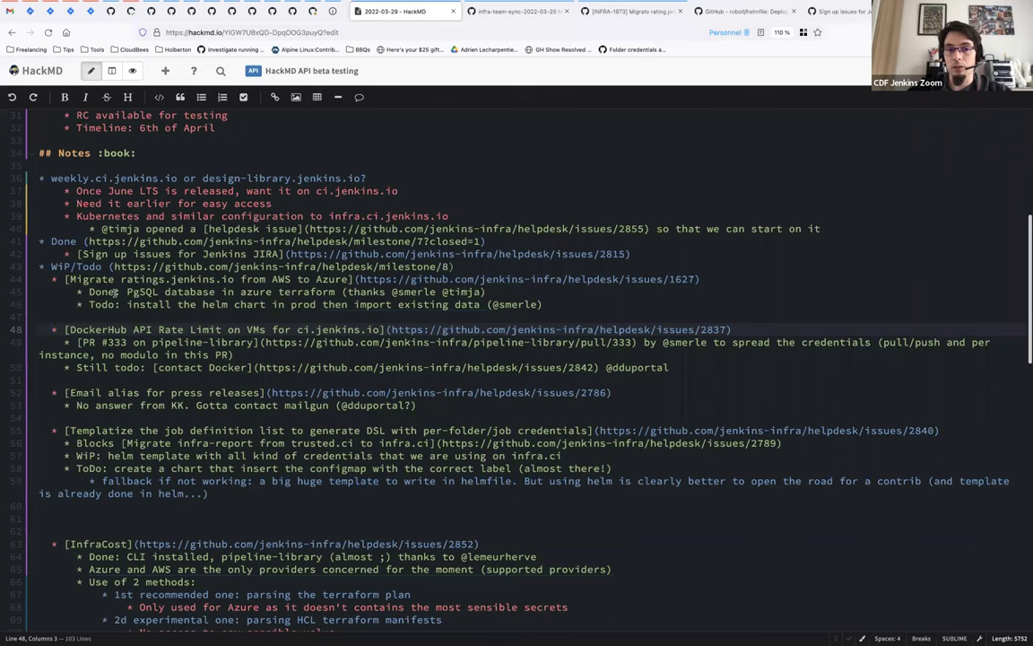
pyautogui.click(474, 264)
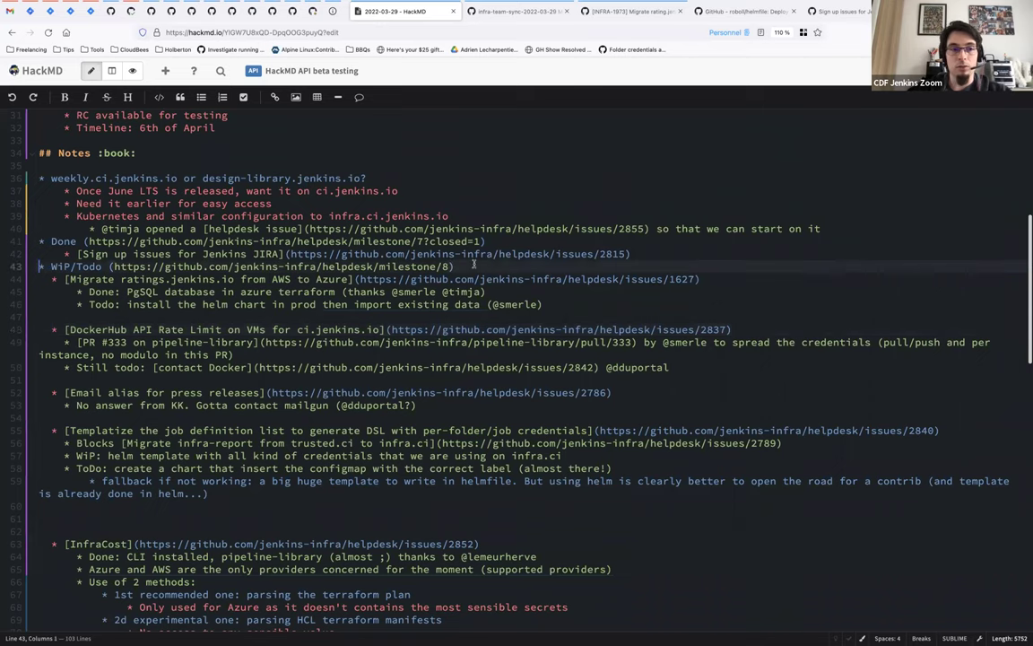
pyautogui.press('Return')
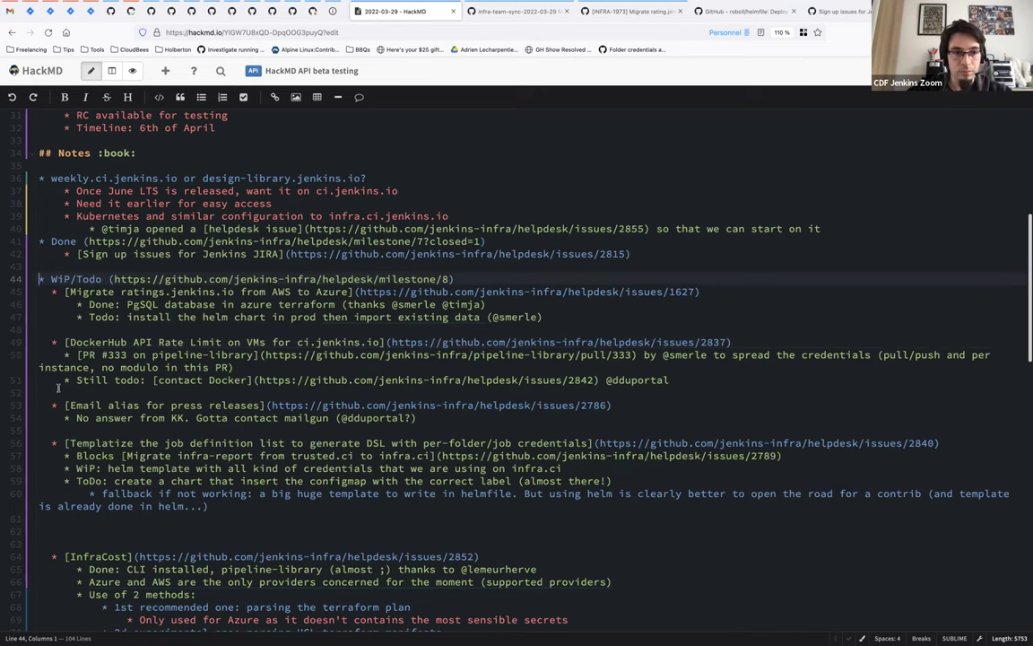
pyautogui.scroll(-3, 56, 457)
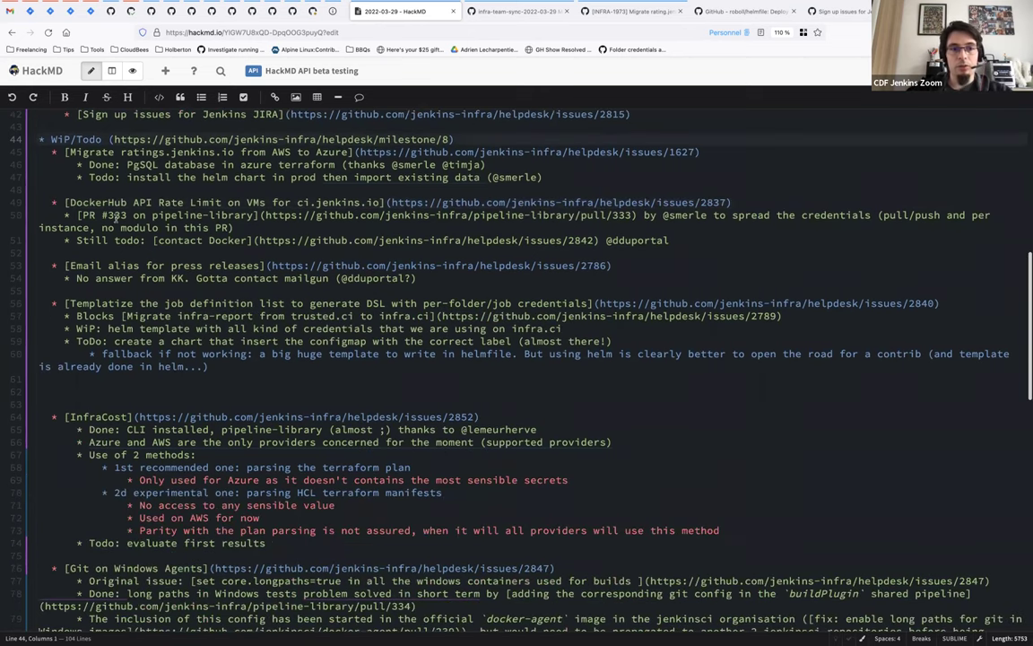
pyautogui.scroll(1, 115, 215)
pyautogui.tripleClick(135, 213)
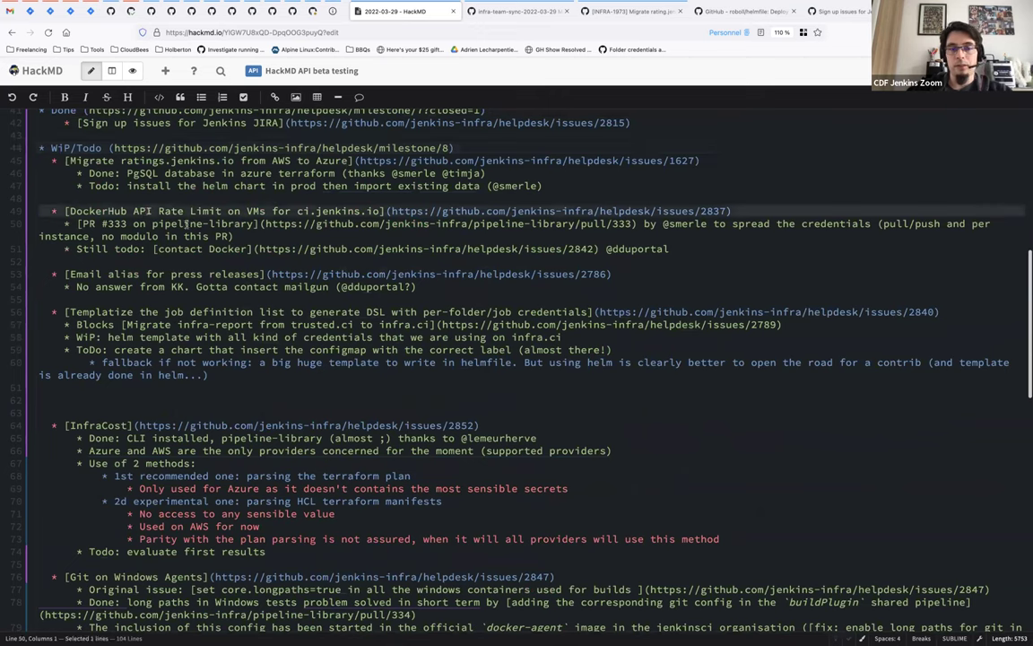
pyautogui.tripleClick(232, 230)
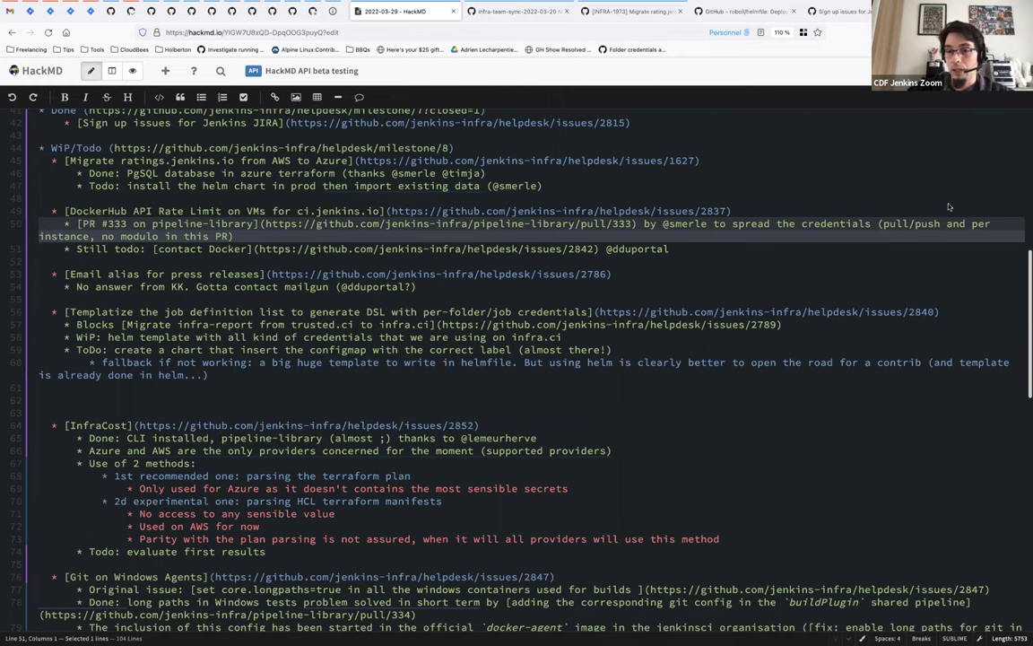
# Step: Complete the PR #333 credentials note and go back to the GitHub milestone issue list
pyautogui.click(270, 236)
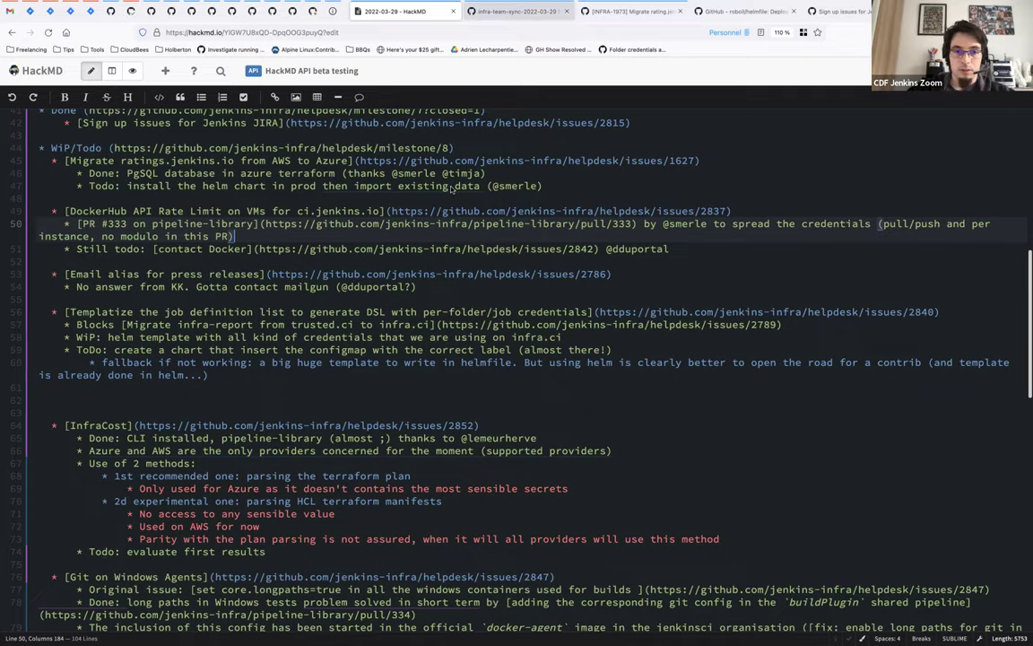
pyautogui.click(504, 15)
# Step: Open the Docker Open Source issue #2842 and DockerHub credential issue #2837 in new tabs
pyautogui.rightClick(324, 260)
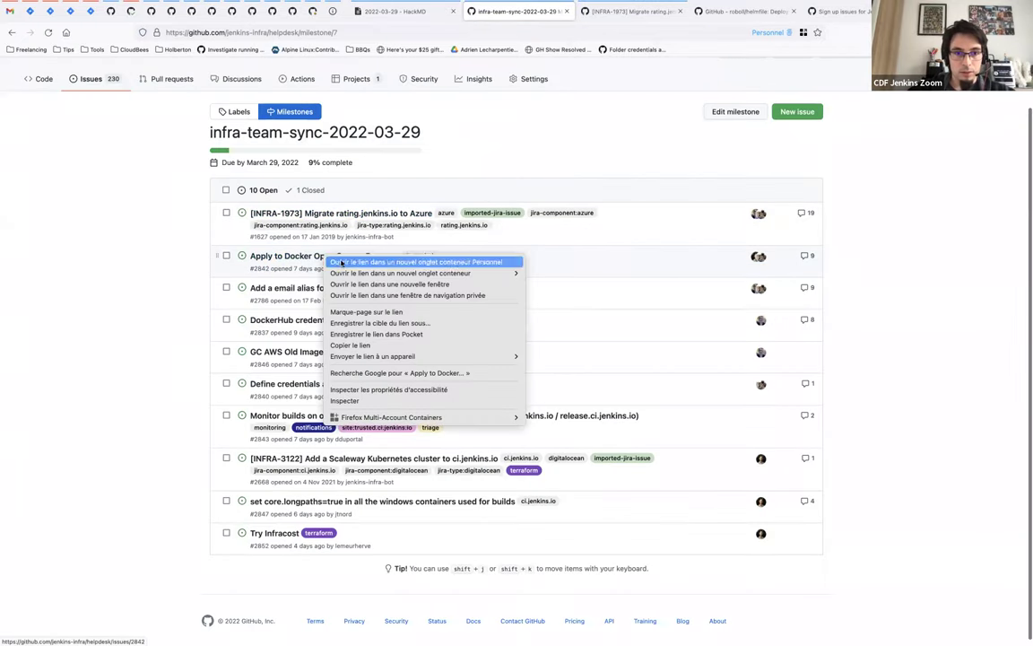
pyautogui.click(336, 265)
pyautogui.rightClick(330, 322)
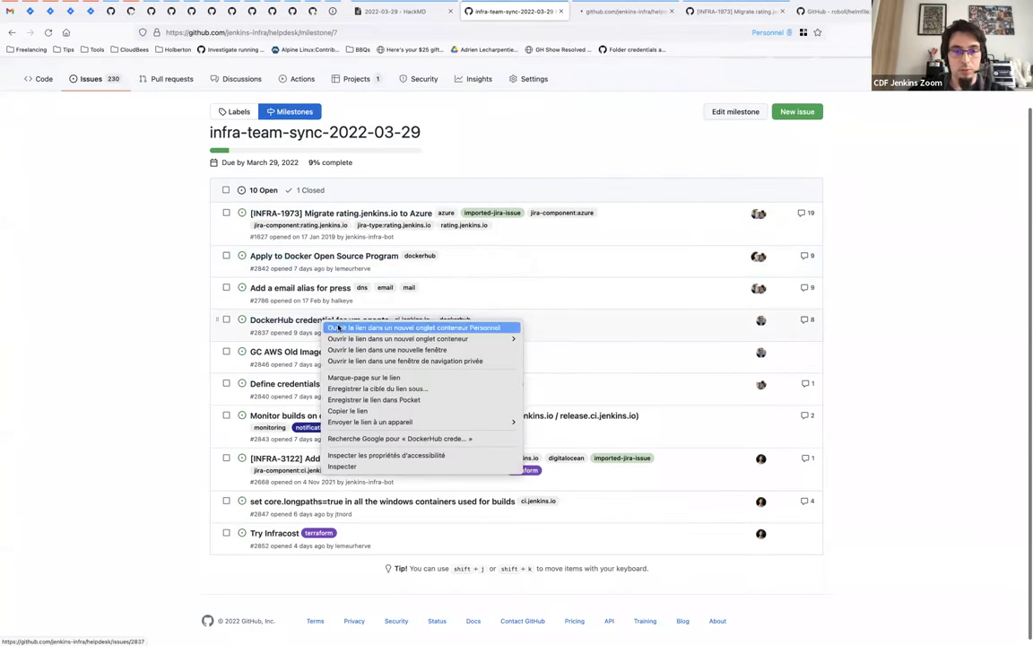
pyautogui.click(331, 327)
pyautogui.moveTo(346, 289)
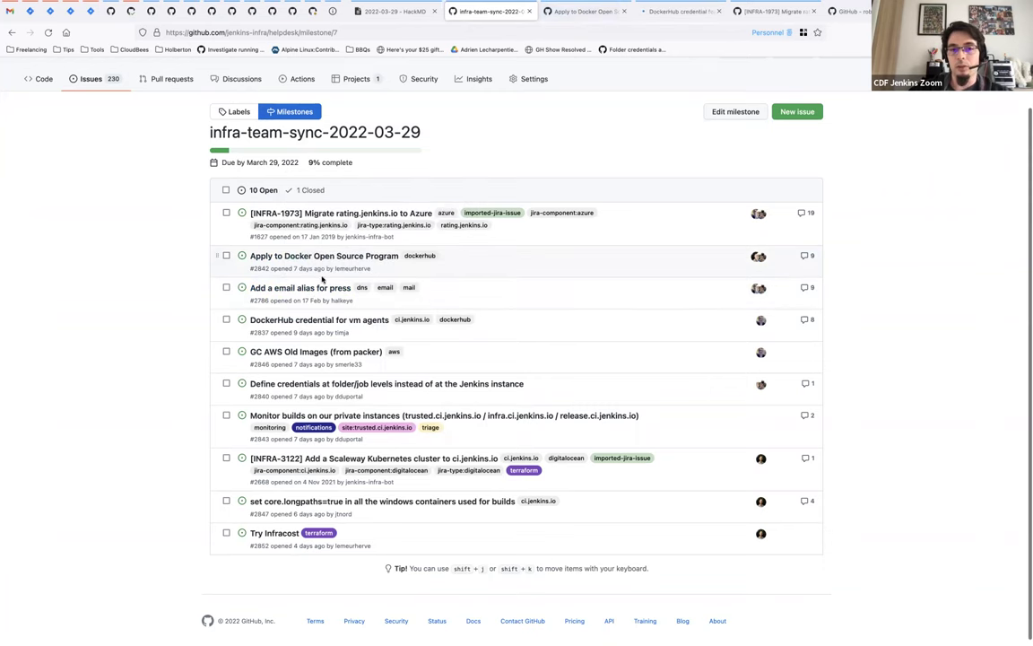
# Step: Set issue #2842's milestone to infra-team-sync-2022-04-05 and close its tab
pyautogui.hotkey('ctrl', 'Tab')
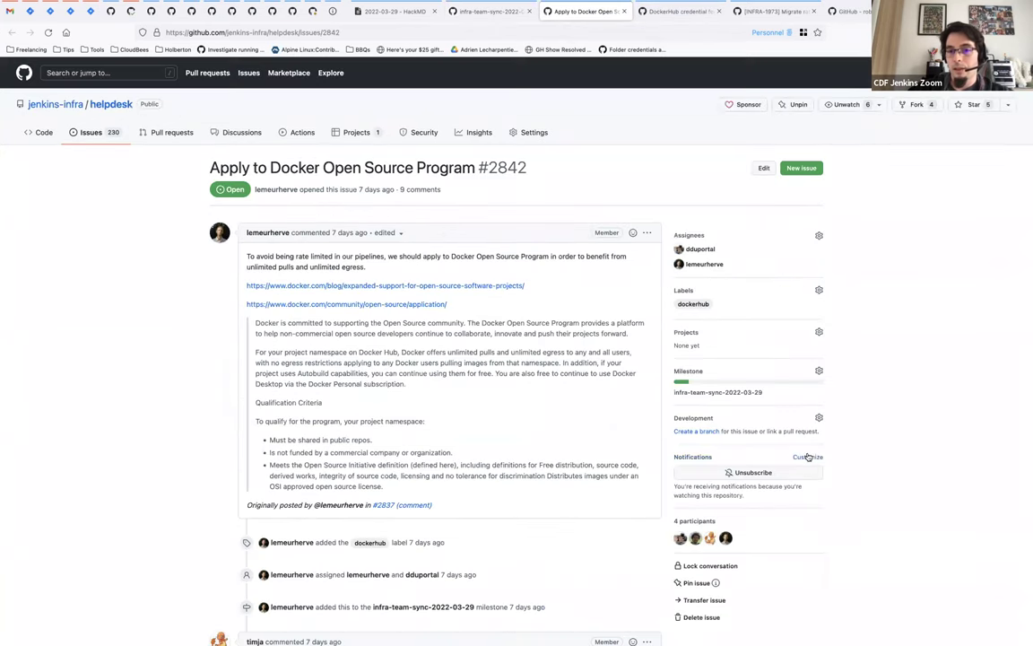
pyautogui.click(818, 370)
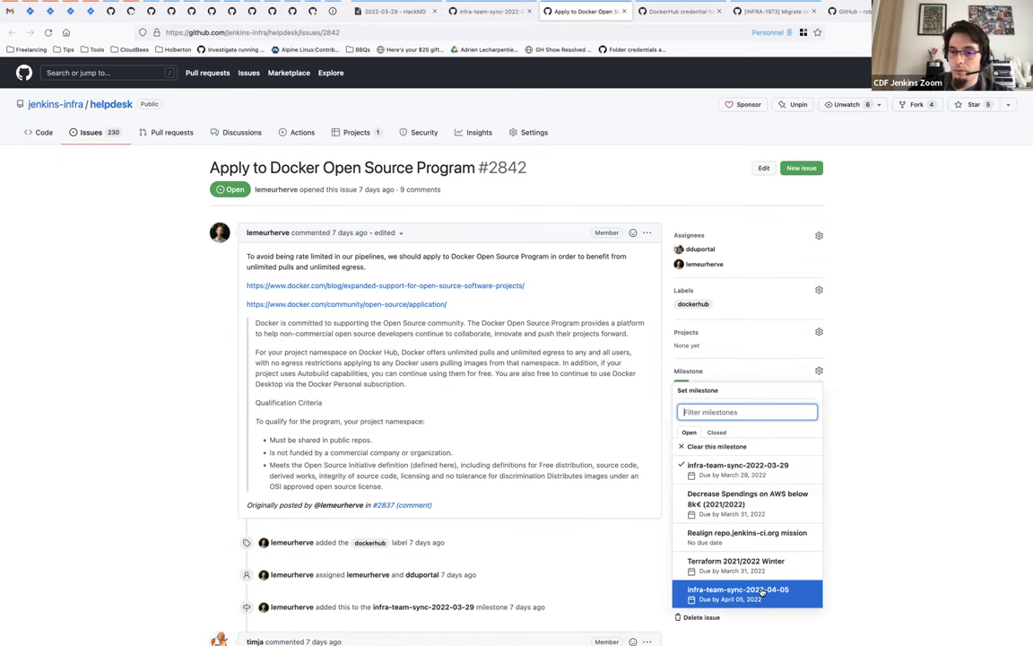
pyautogui.press('Escape')
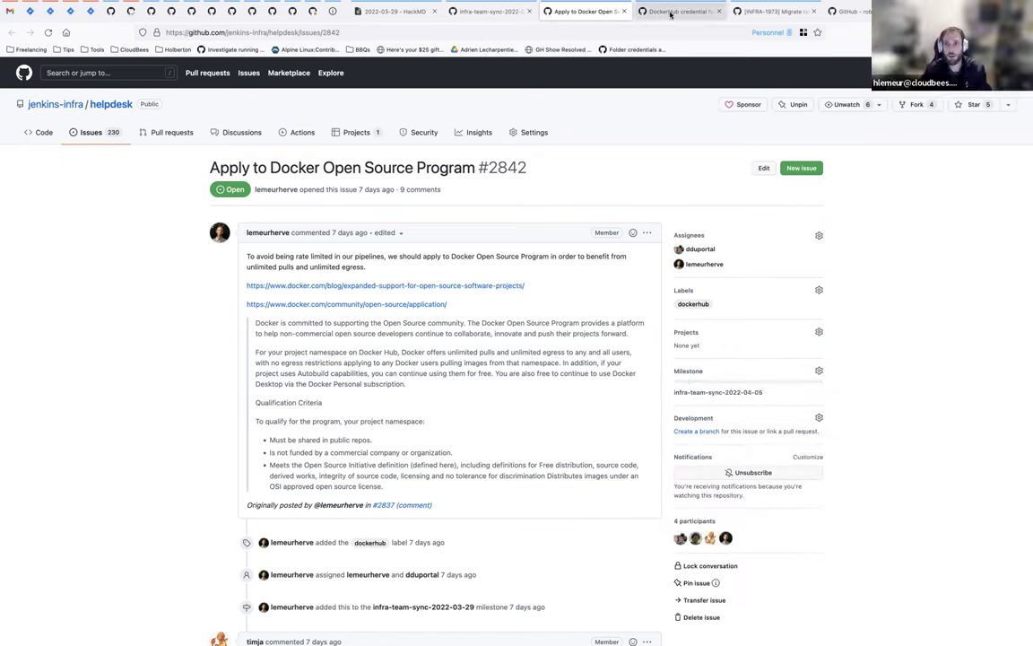
pyautogui.click(660, 13)
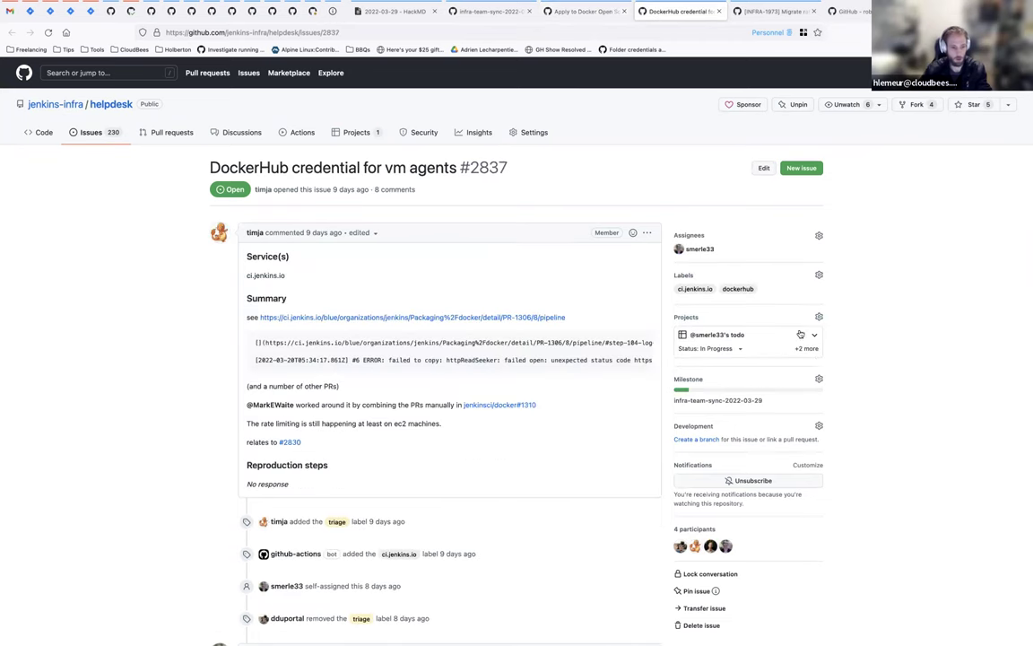
pyautogui.click(583, 12)
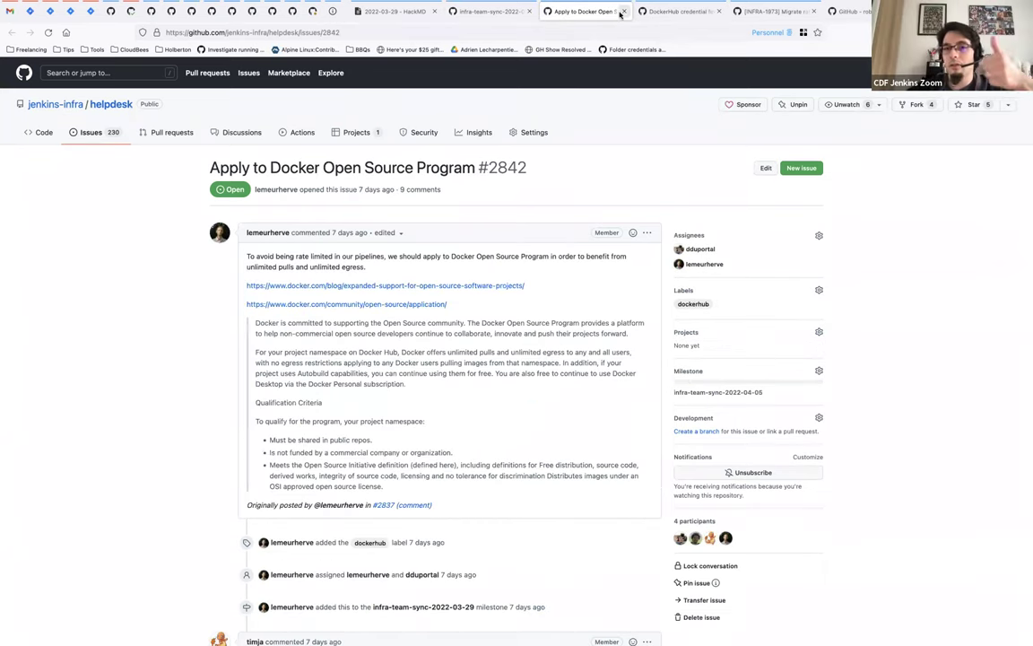
pyautogui.hotkey('ctrl', 'w')
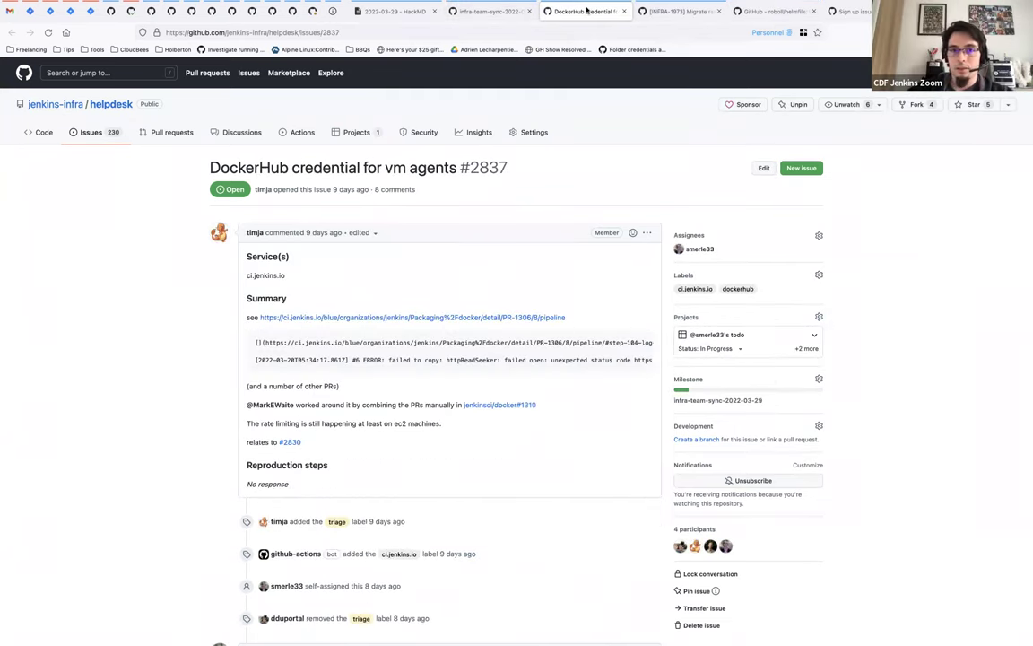
# Step: Close the DockerHub credential tab and open issue #2786, 'Add a email alias for press'
pyautogui.hotkey('ctrl', 'w')
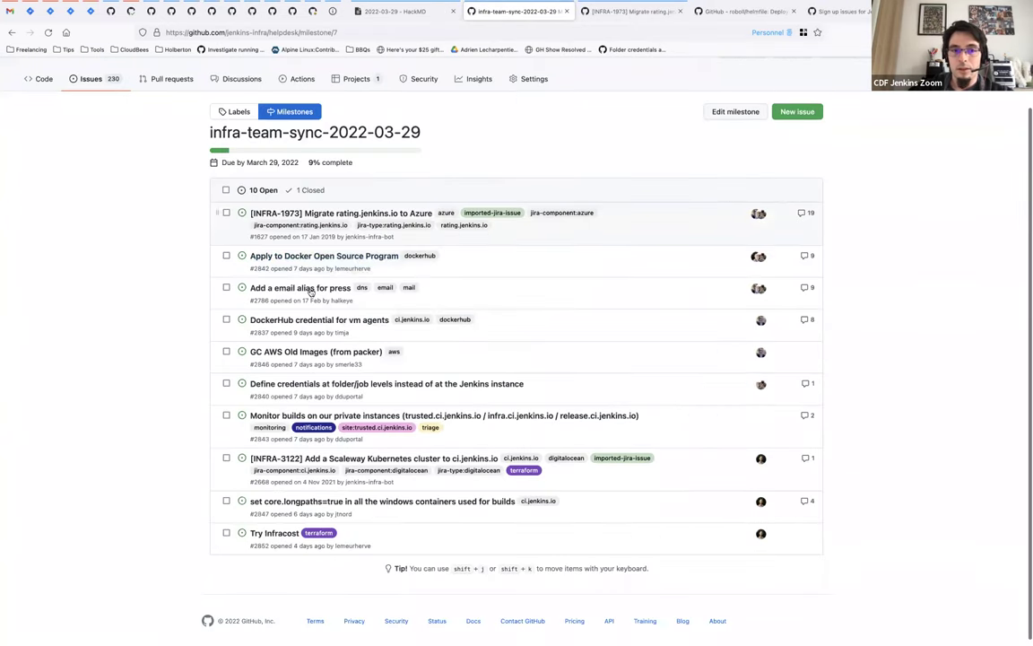
pyautogui.moveTo(306, 293)
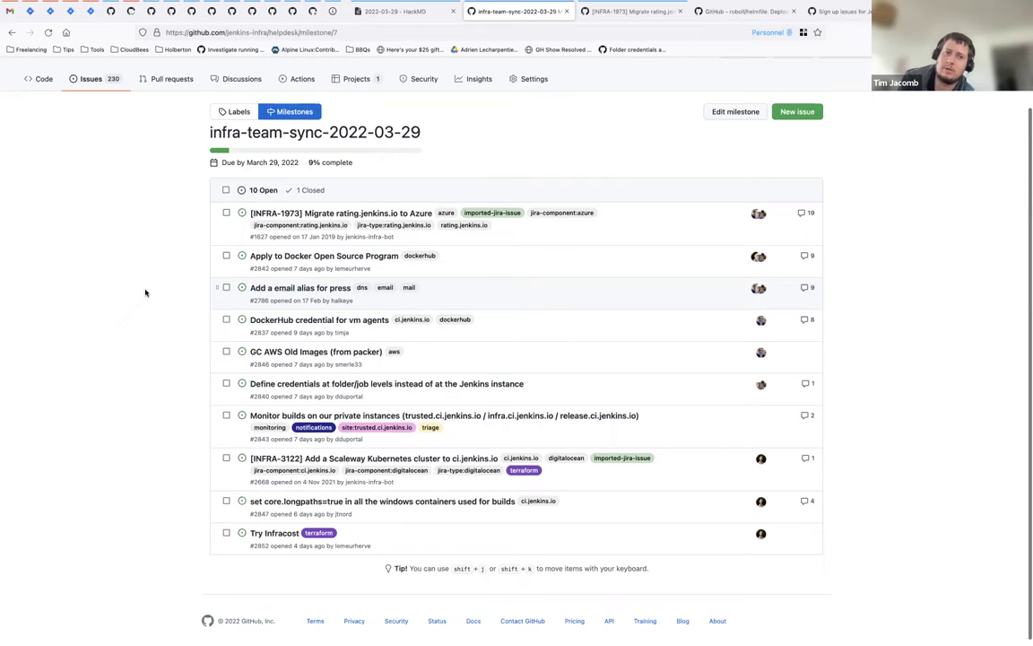
pyautogui.click(269, 287)
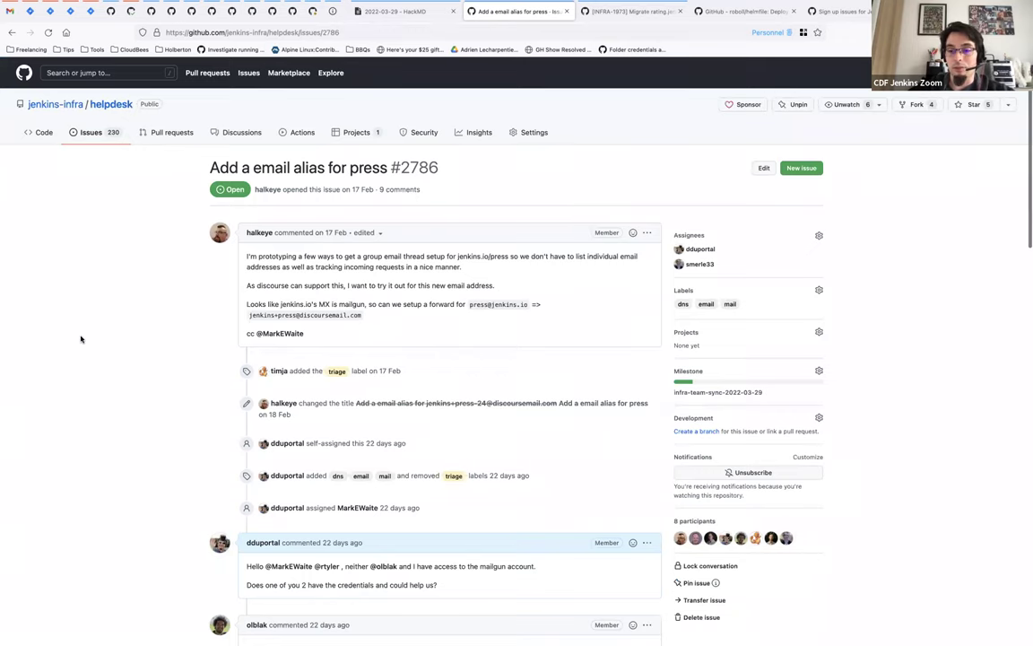
# Step: Scroll through issue #2786 to review its details
pyautogui.scroll(-1, 80, 339)
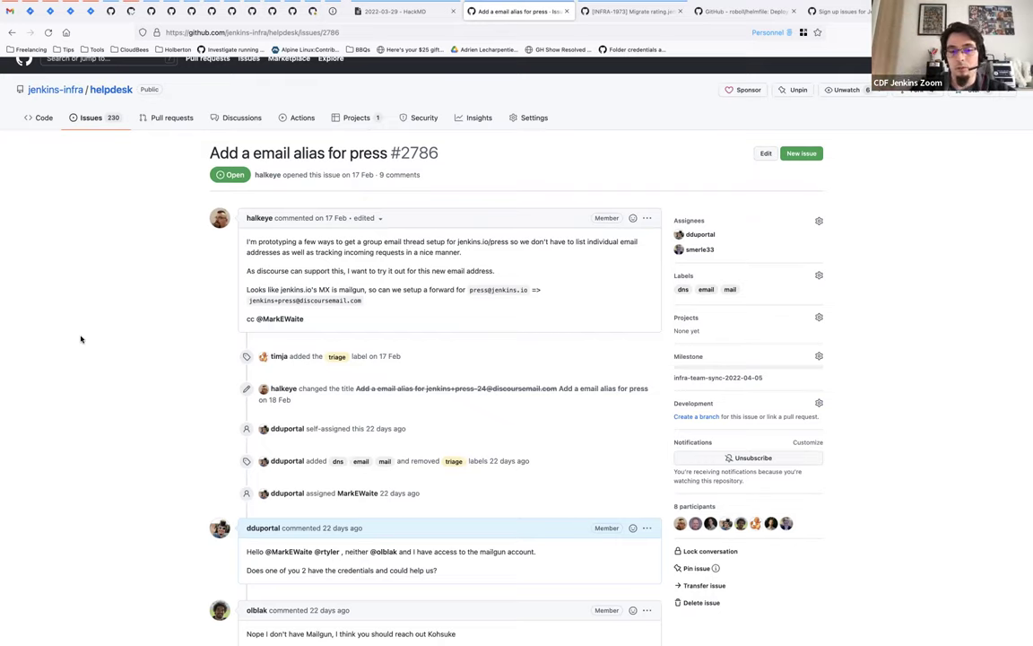
pyautogui.scroll(-20, 80, 339)
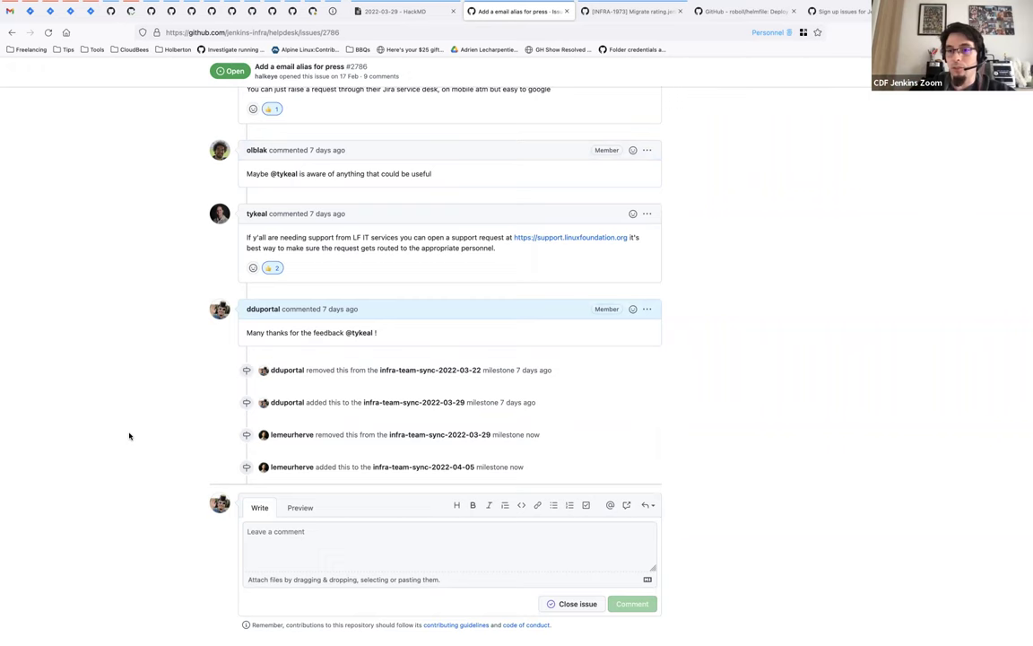
pyautogui.scroll(20, 129, 435)
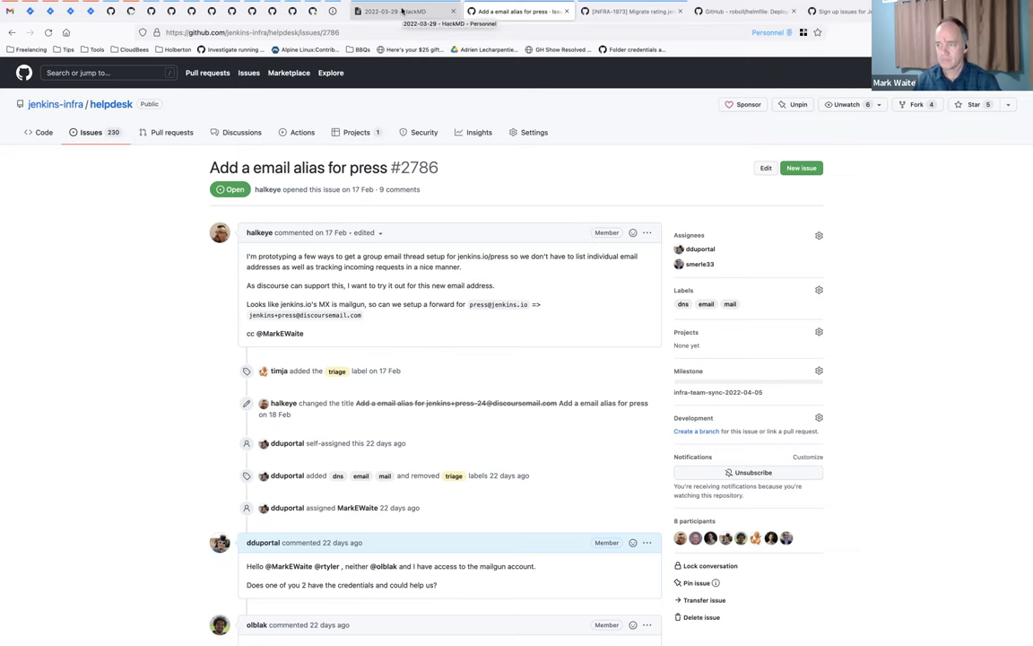
pyautogui.click(401, 11)
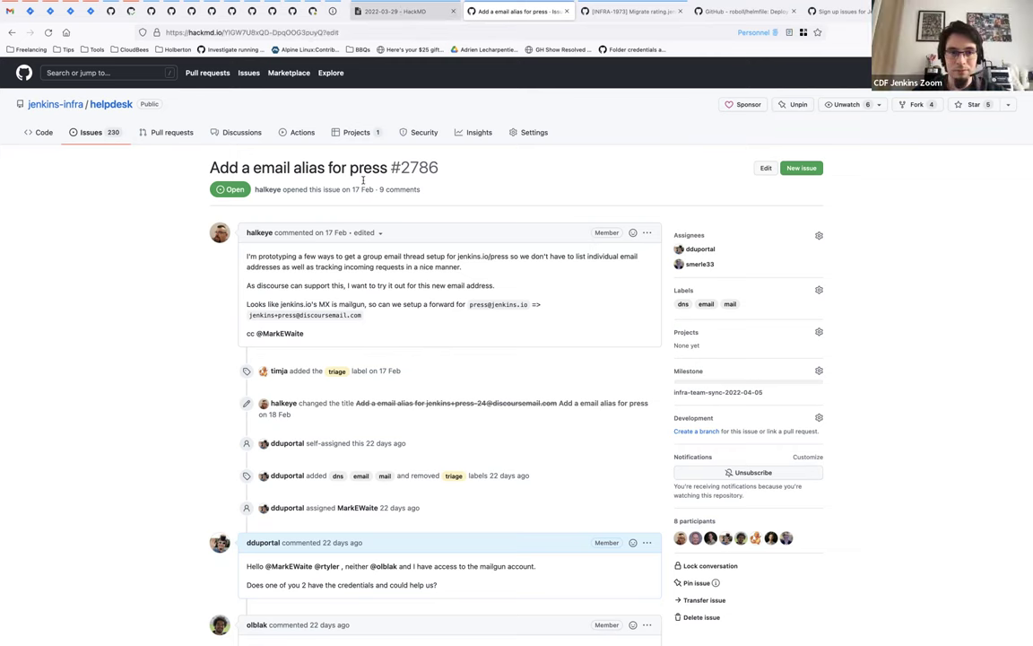
pyautogui.click(518, 11)
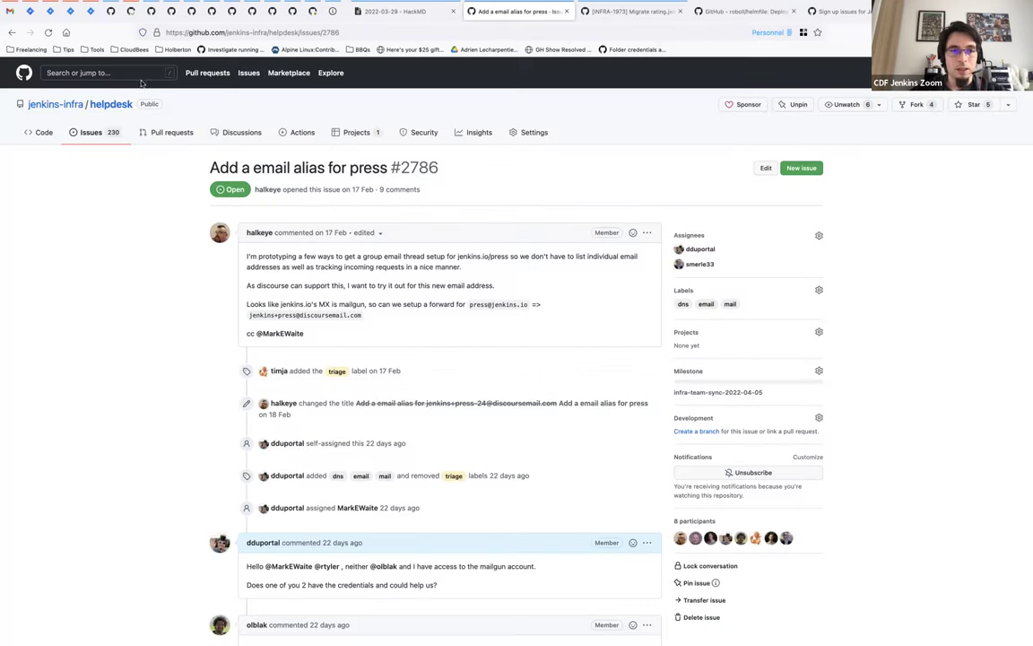
pyautogui.click(12, 32)
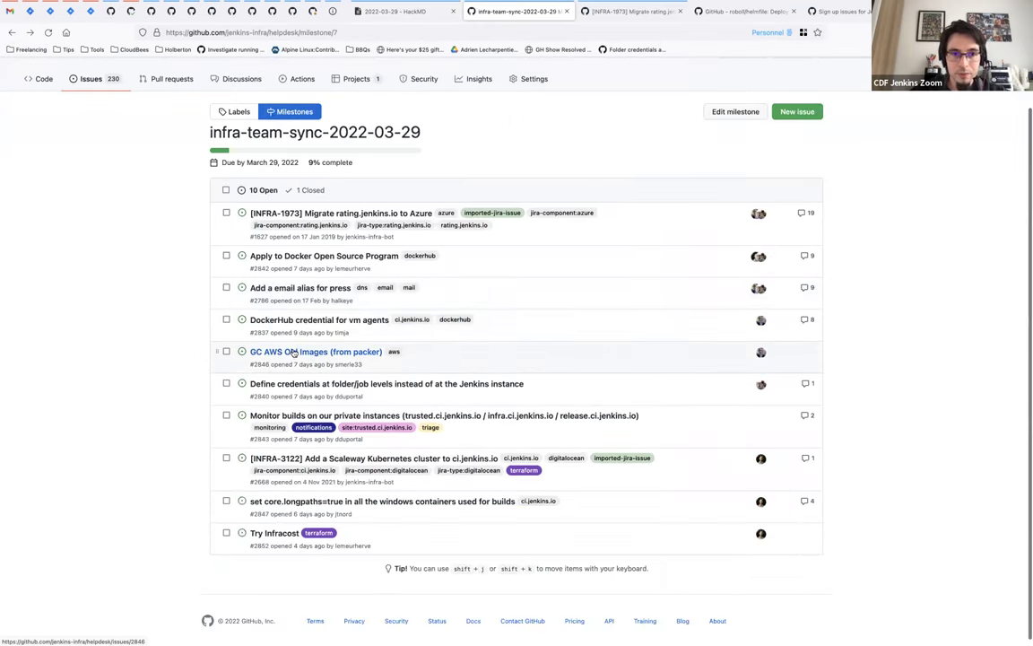
pyautogui.moveTo(292, 354)
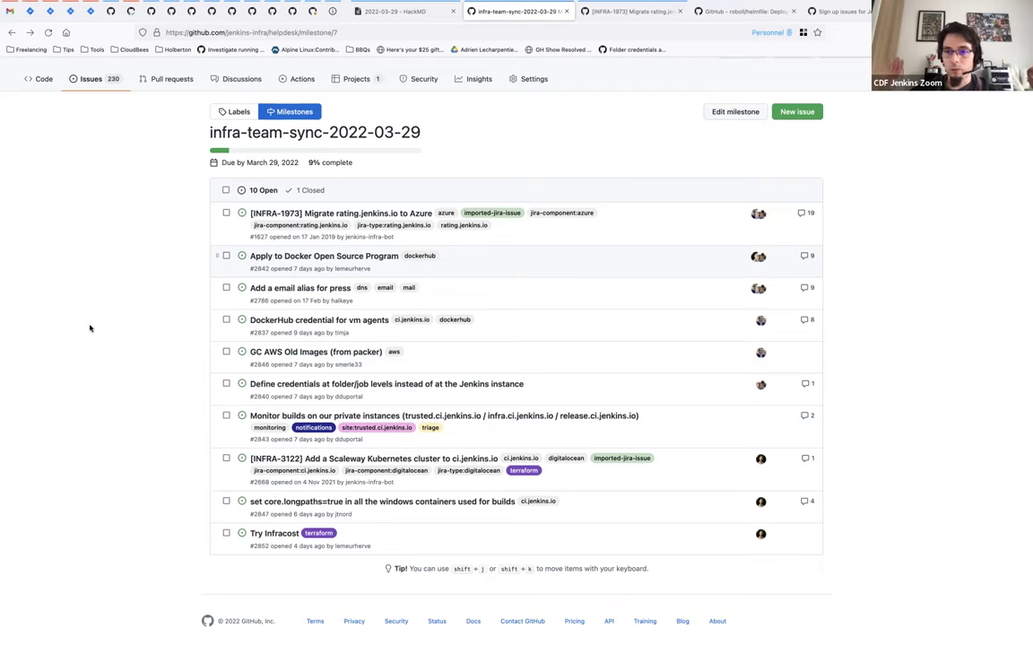
pyautogui.press('super+r')
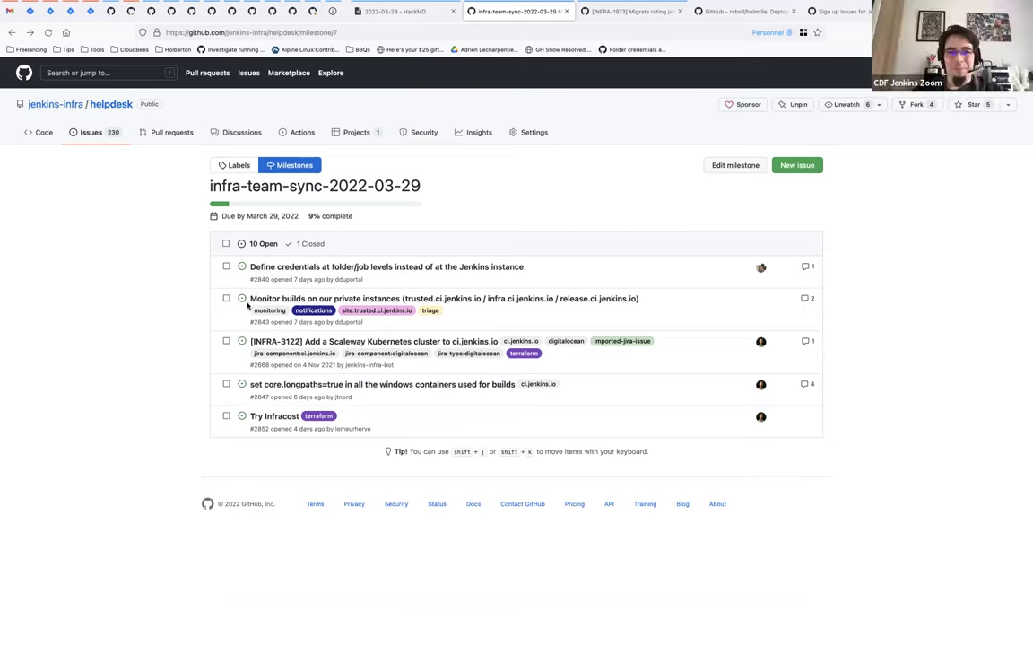
pyautogui.moveTo(385, 270)
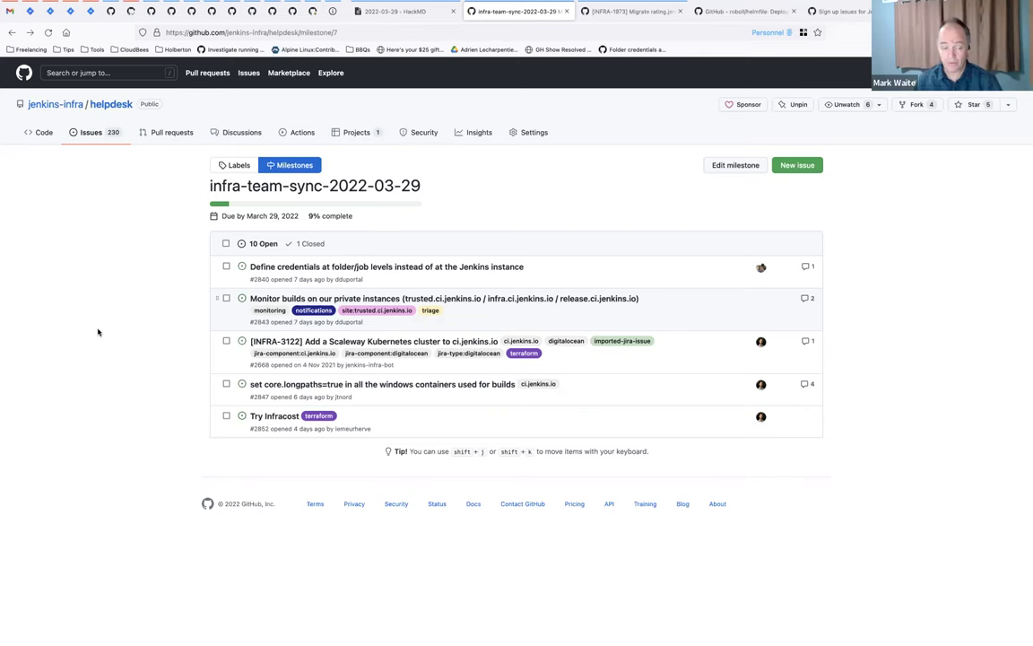
pyautogui.click(394, 10)
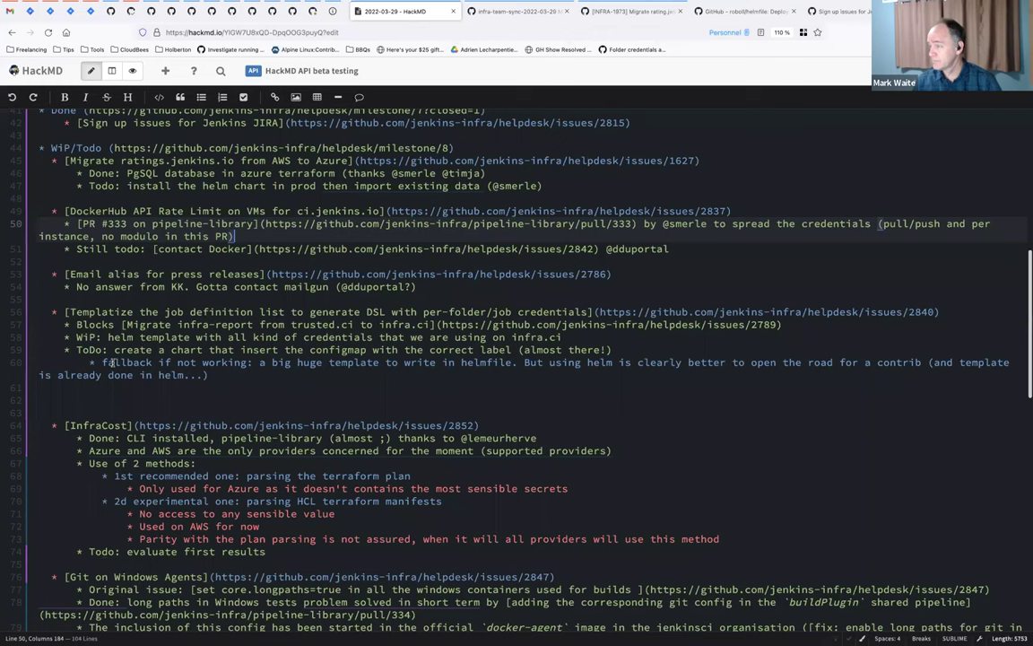
pyautogui.scroll(-1, 87, 419)
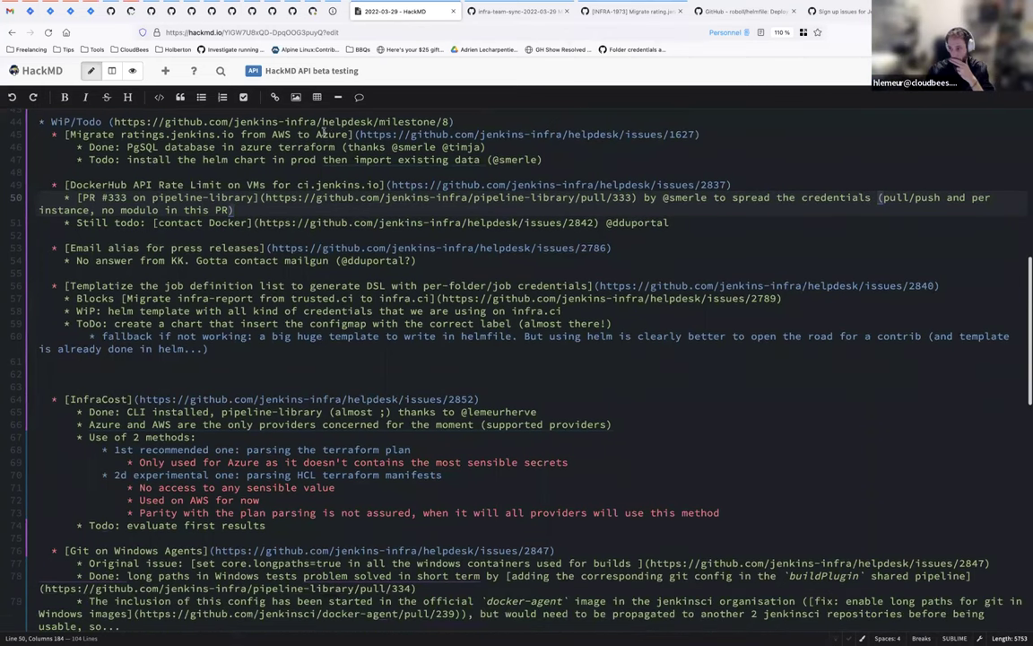
pyautogui.click(516, 11)
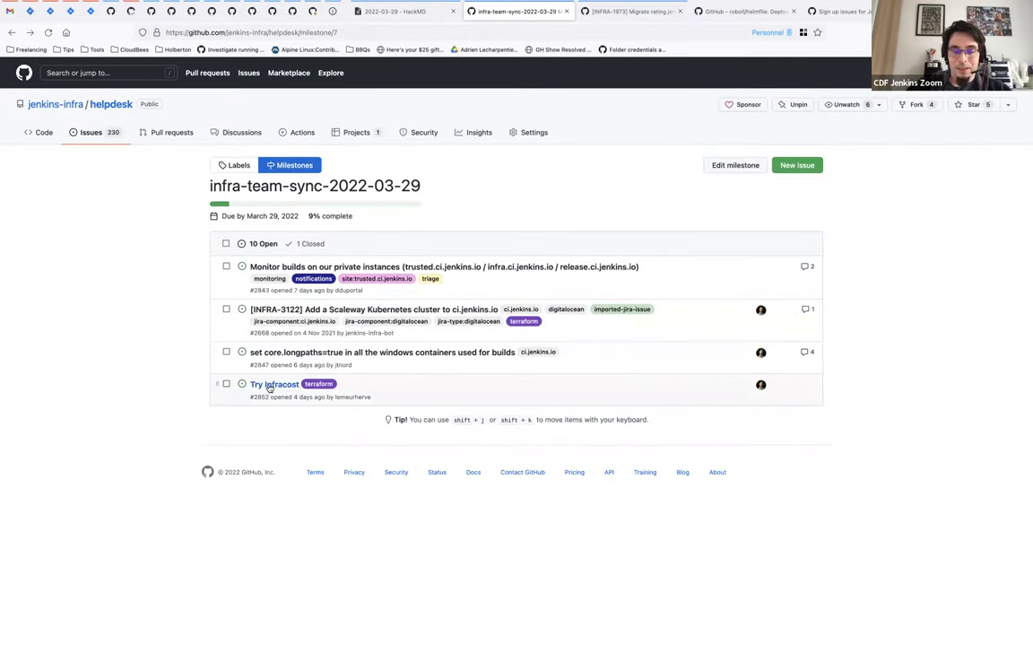
pyautogui.moveTo(269, 387)
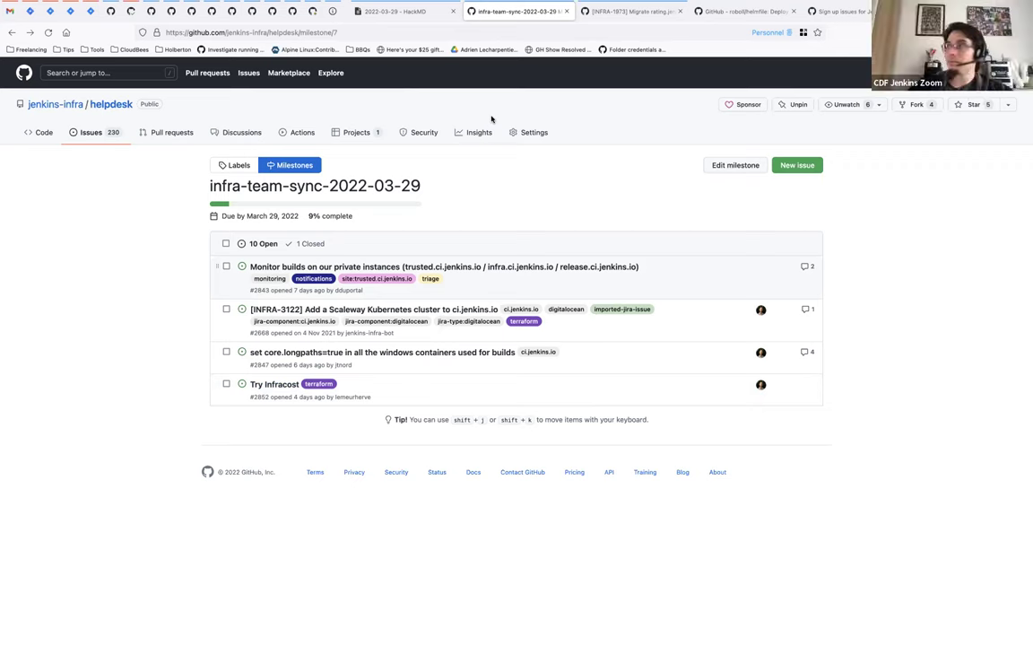
pyautogui.click(406, 10)
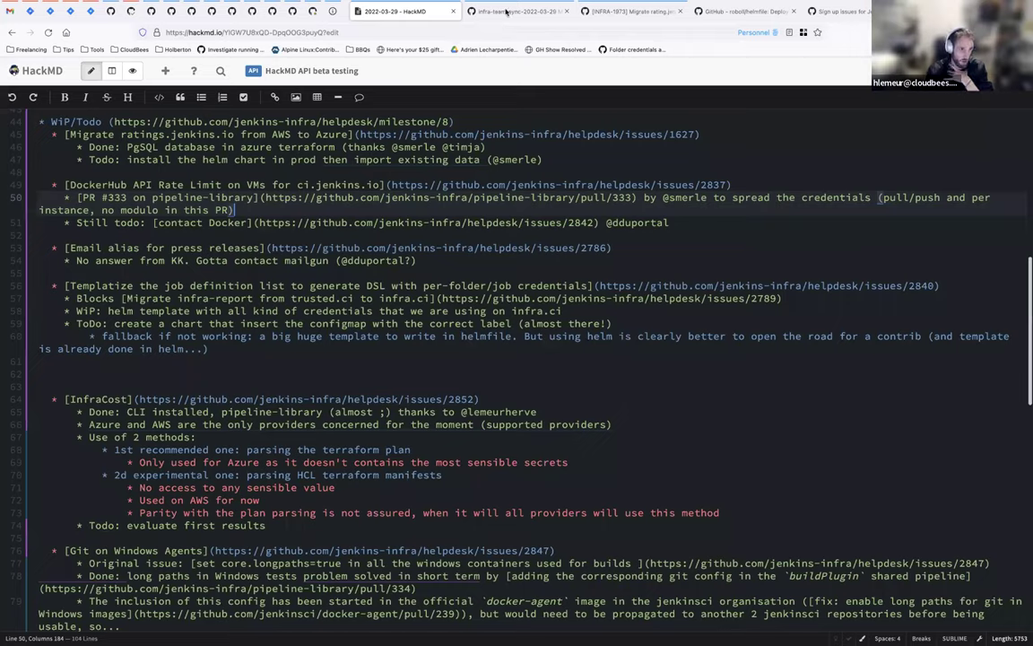
pyautogui.click(502, 11)
# Step: Open issue #2852 'Try Infracost' and scroll through its description
pyautogui.click(275, 385)
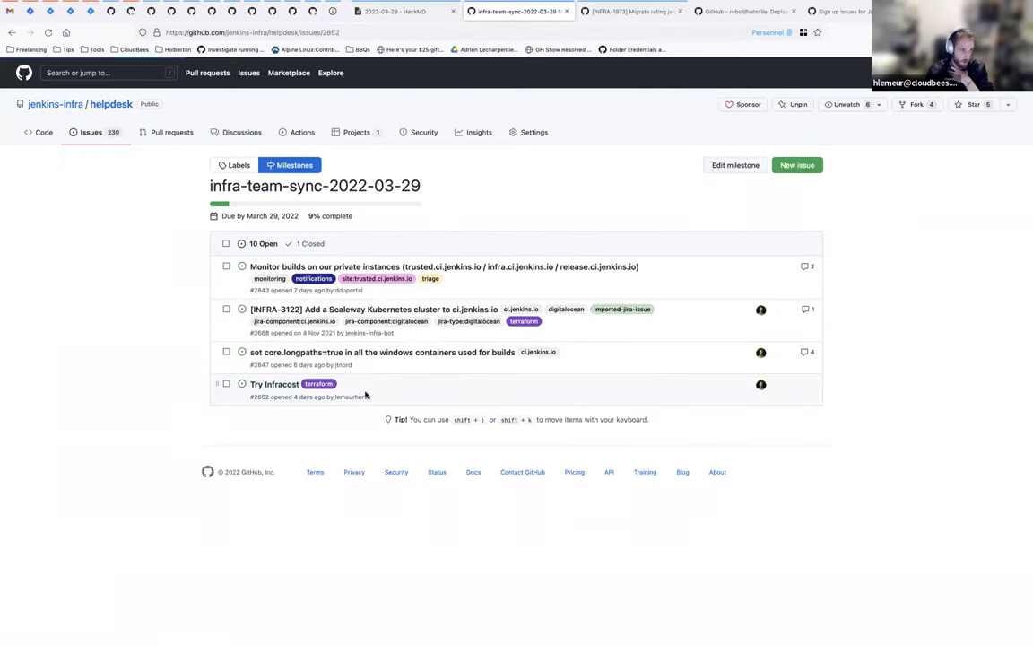
pyautogui.scroll(-2, 242, 385)
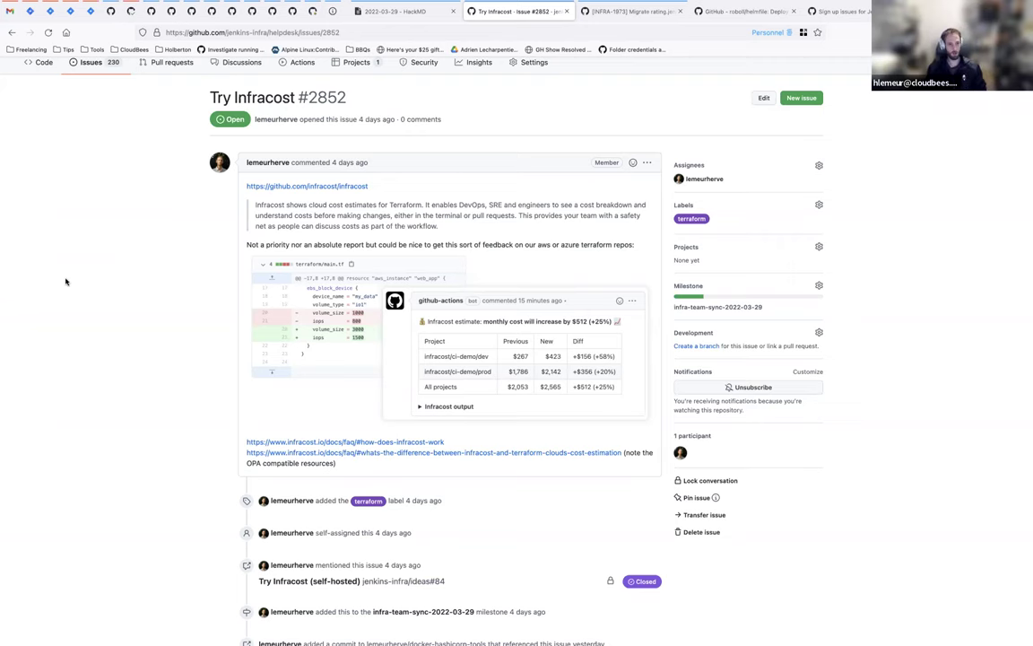
pyautogui.scroll(-2, 70, 332)
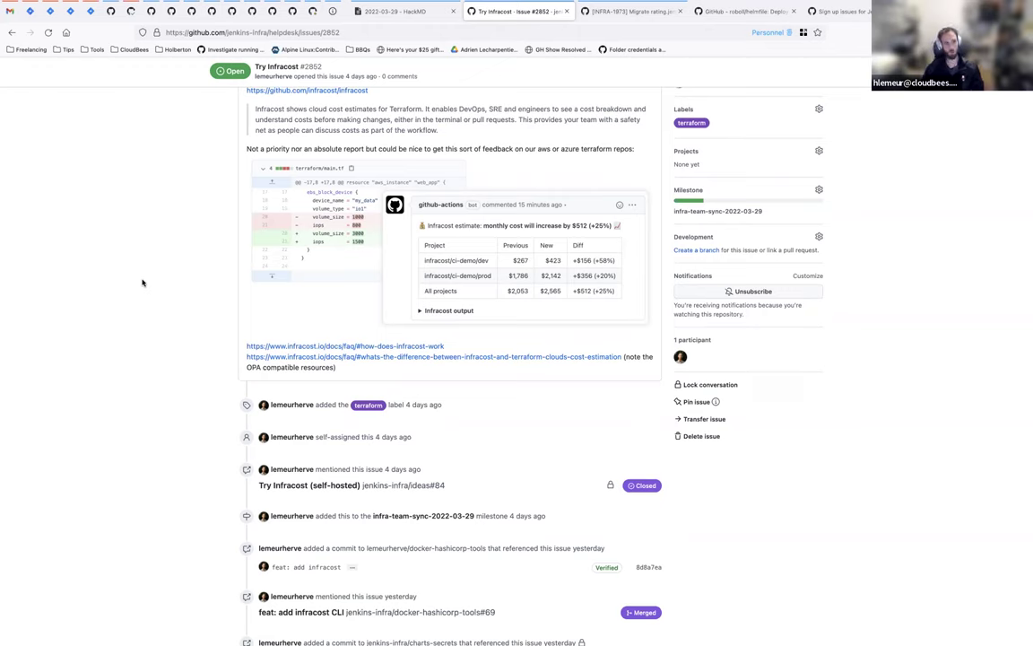
pyautogui.press('XF86AudioRaiseVolume')
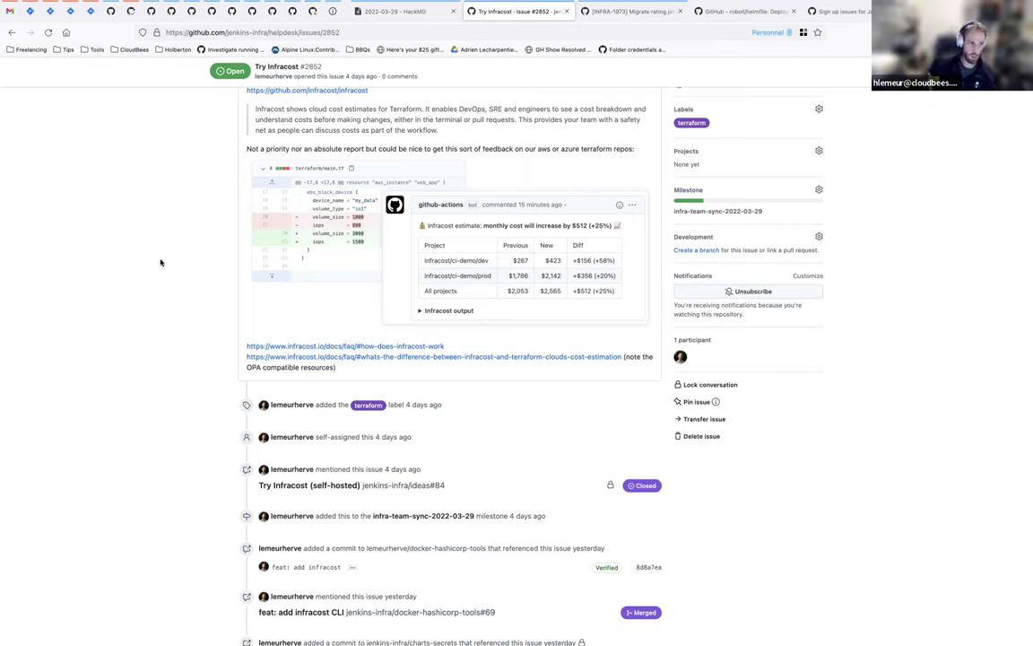
# Step: Scroll through the Try Infracost issue's notes on Terraform cloud cost estimates
pyautogui.scroll(-5, 161, 262)
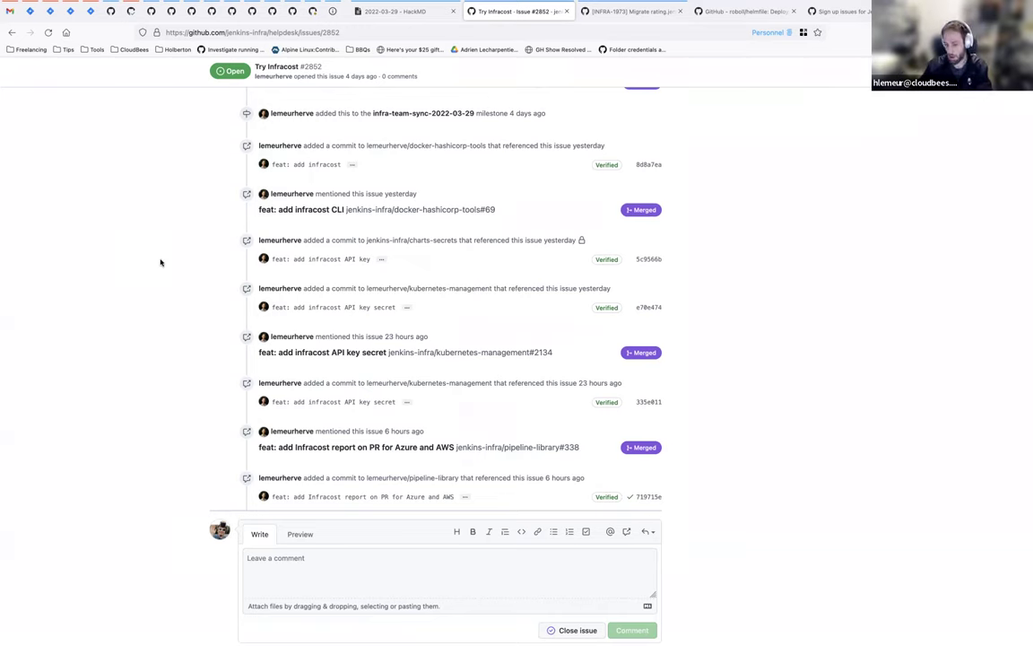
pyautogui.scroll(15, 161, 261)
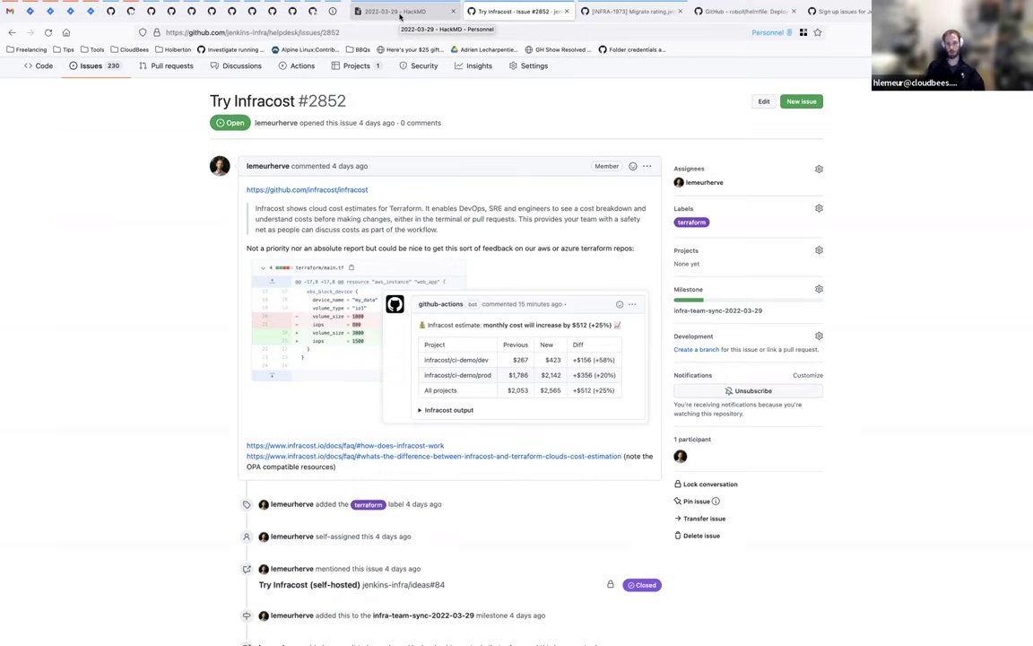
# Step: Start a 'Call for contribution' bullet under the InfraCost todo and delete the blank lines above InfraCost
pyautogui.click(400, 16)
pyautogui.click(157, 384)
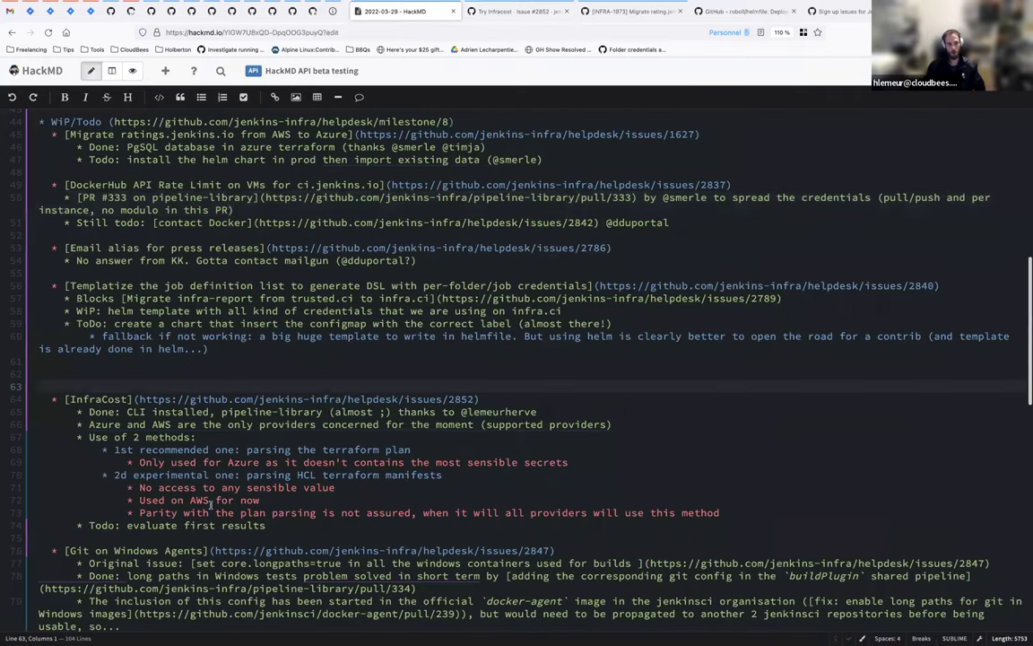
pyautogui.click(267, 524)
pyautogui.press('Return')
pyautogui.write('Call f')
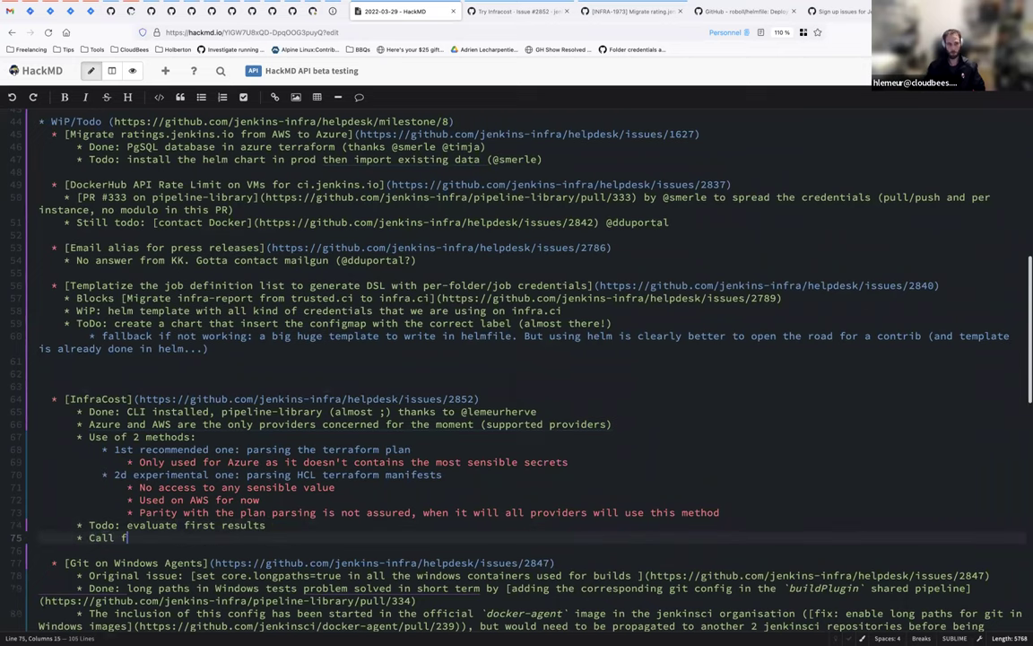
pyautogui.write('or contribution o')
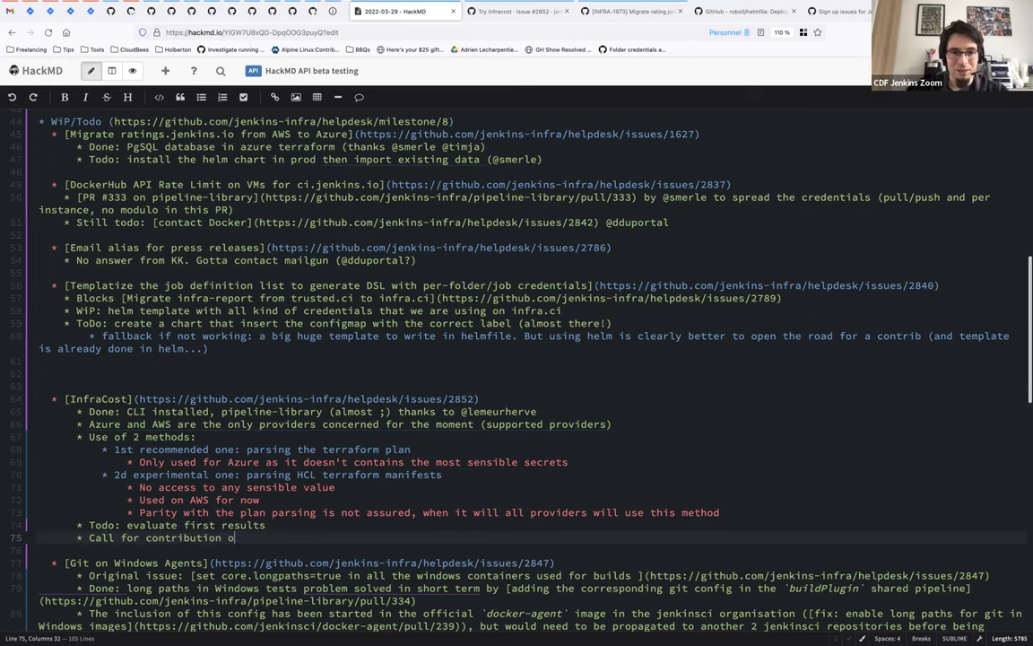
pyautogui.click(51, 372)
pyautogui.press('BackSpace')
pyautogui.press('BackSpace')
pyautogui.press('BackSpace')
pyautogui.press('BackSpace')
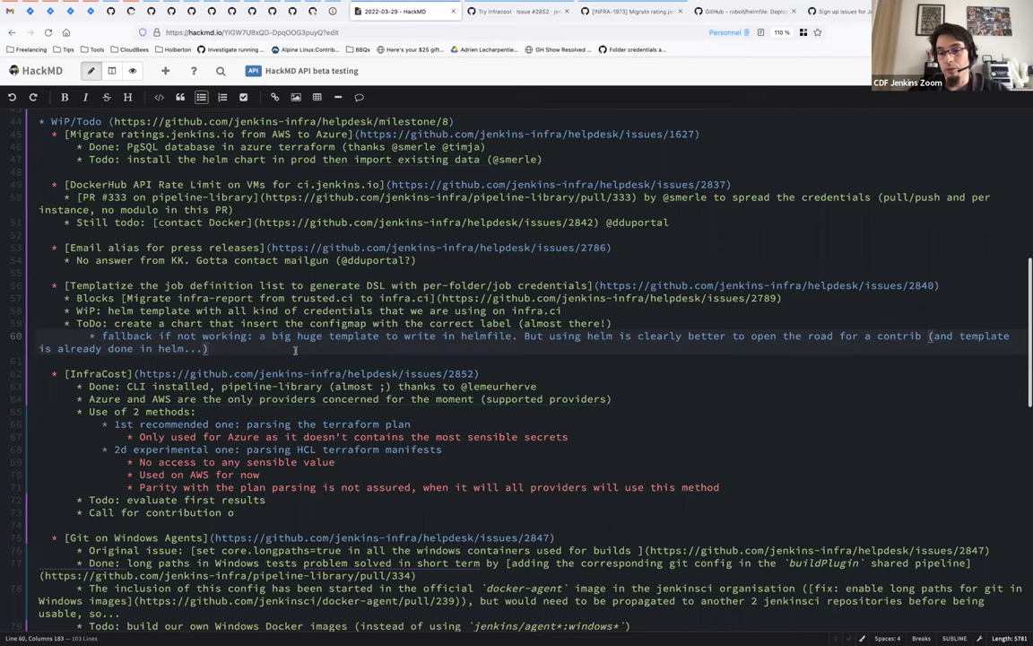
# Step: Complete the bullet as 'Call for contribution on their jenkins examples (empty)'
pyautogui.scroll(-1, 295, 349)
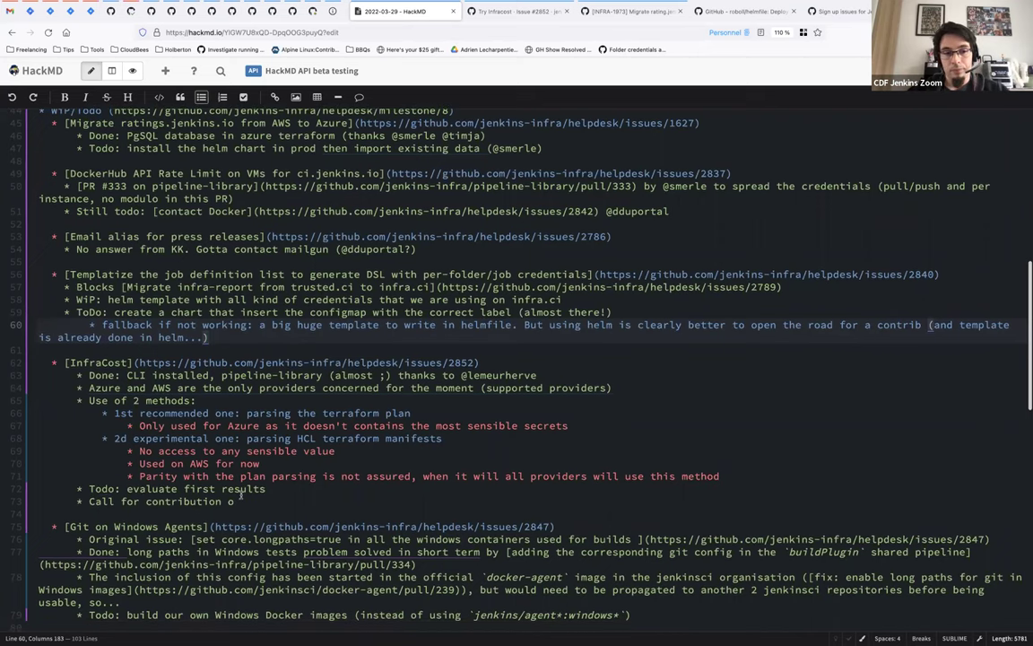
pyautogui.click(245, 499)
pyautogui.write('n their')
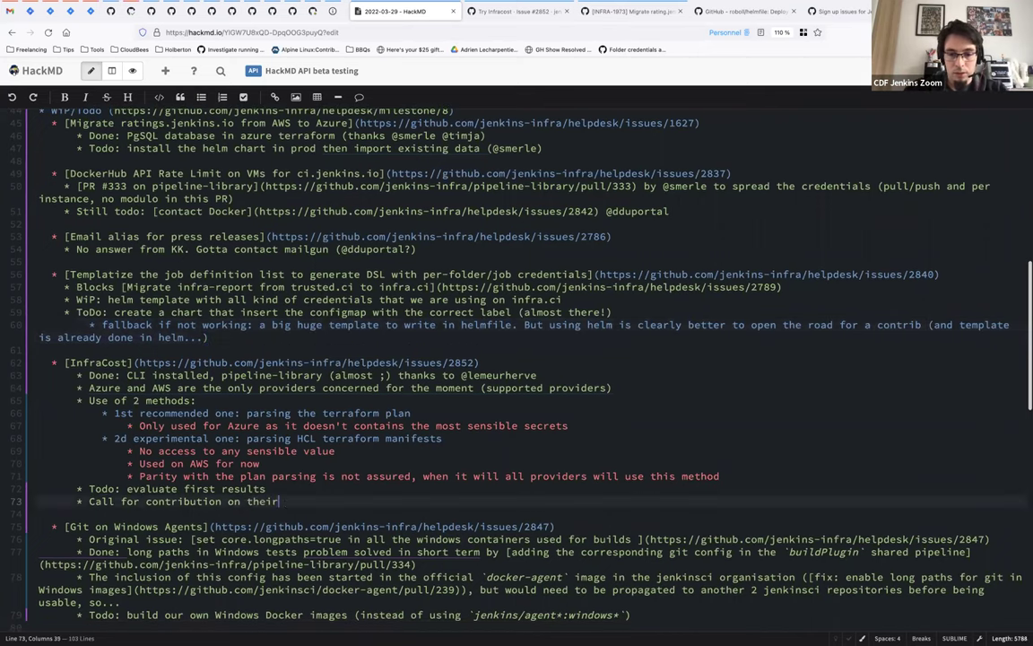
pyautogui.write(' jenkins examples')
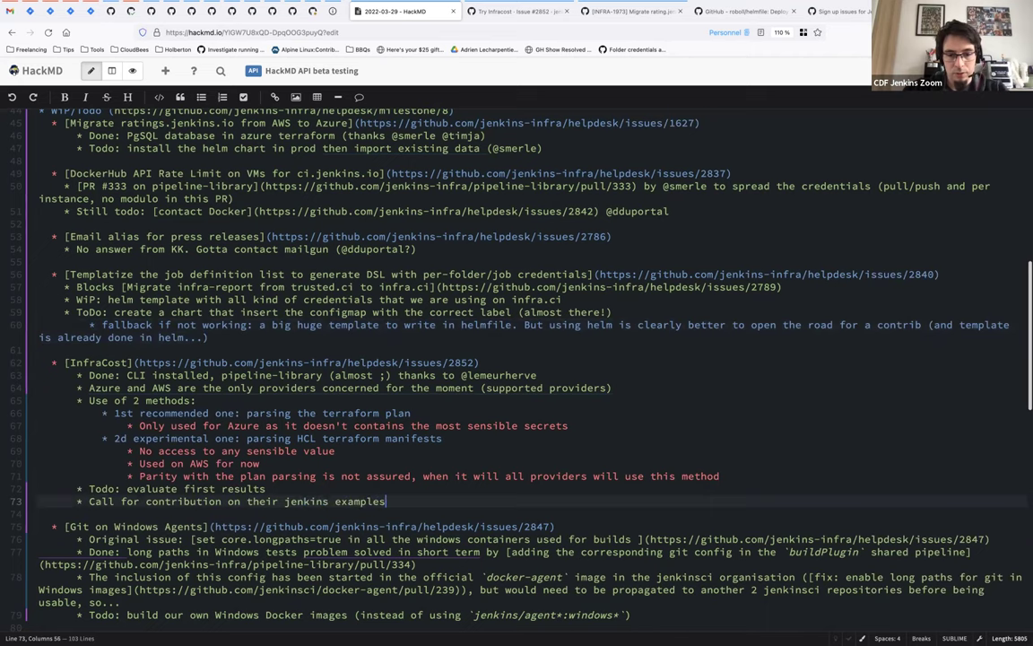
pyautogui.write(' (empty)')
pyautogui.scroll(-1, 358, 495)
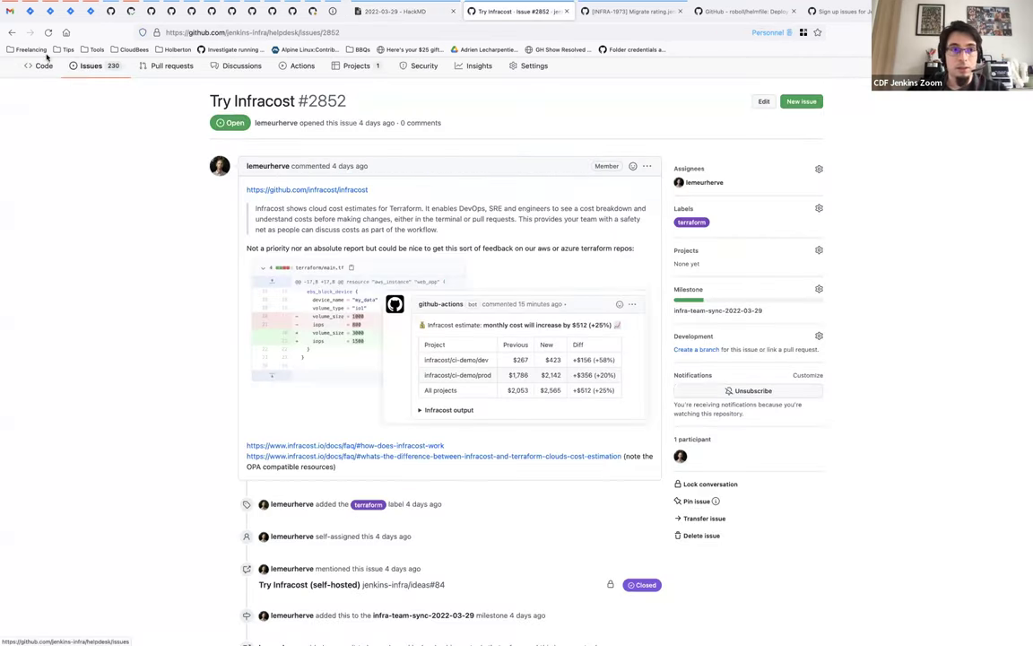
# Step: Glance at the Try Infracost issue on GitHub, then return to the HackMD meeting notes
pyautogui.click(480, 11)
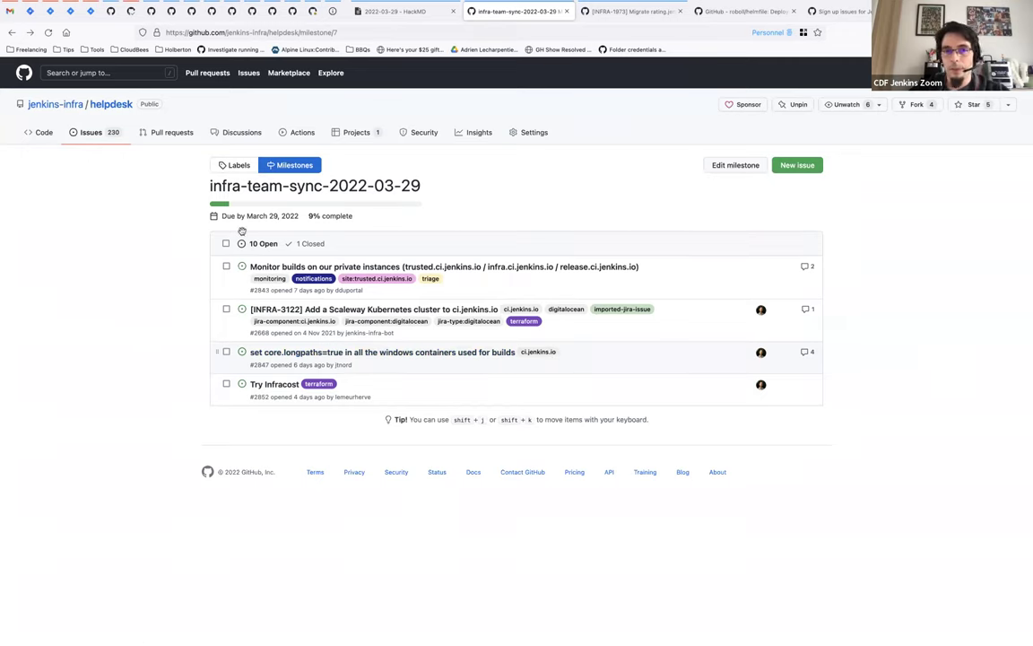
pyautogui.hotkey('ctrl', 'shift', 'Tab')
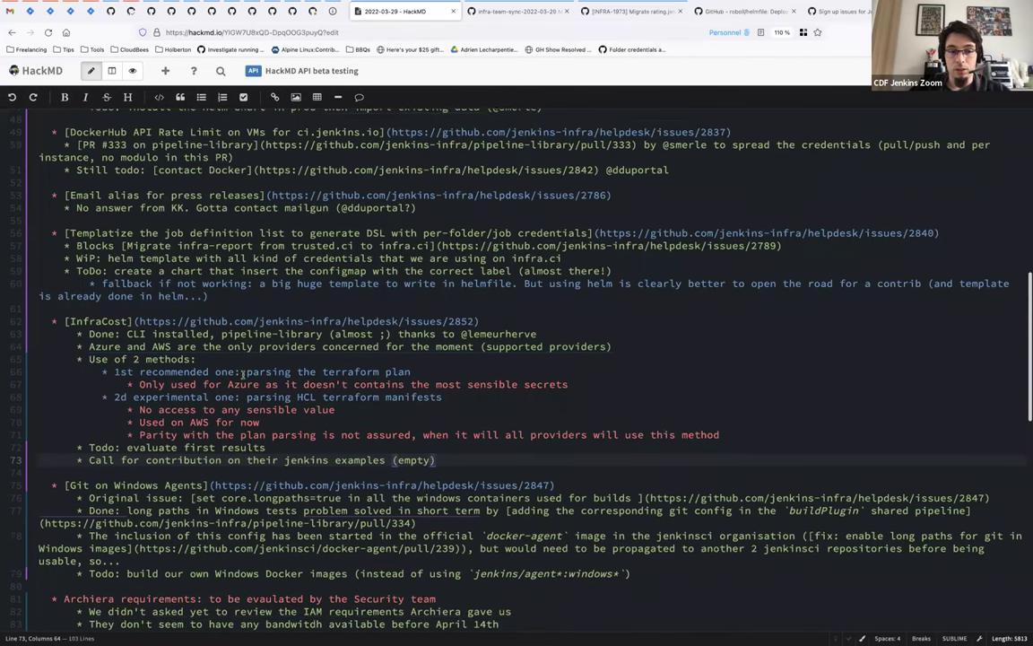
# Step: Scroll the HackMD notes down to the Archiera requirements and Digital Ocean sponsoring sections
pyautogui.scroll(-1, 242, 375)
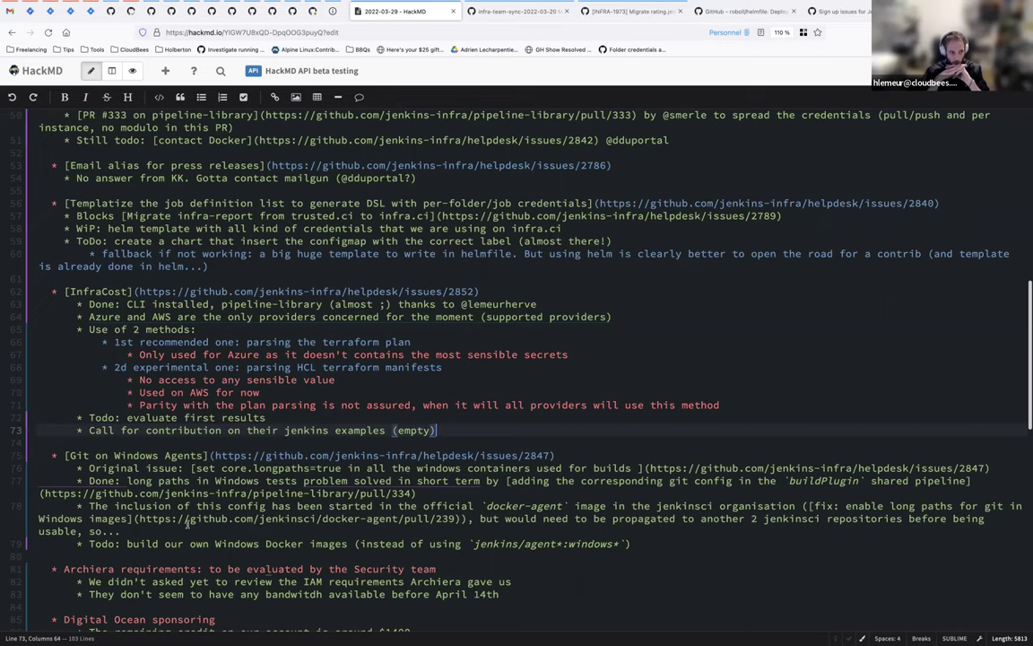
pyautogui.scroll(-4, 182, 406)
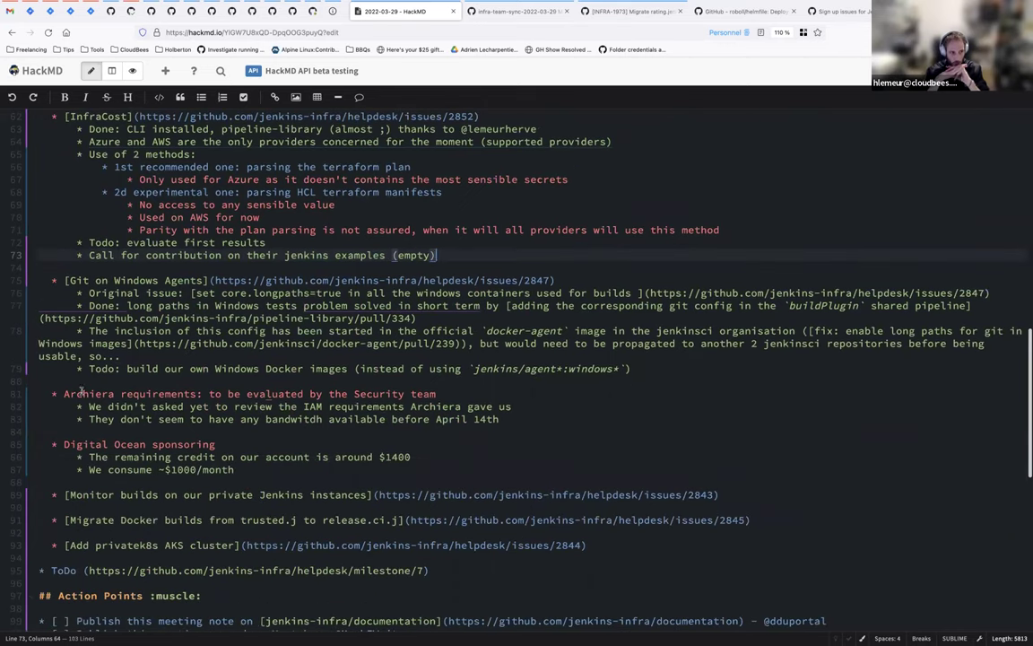
# Step: From the infra-team-sync-2022-03-29 milestone, open core.longpaths issue #2847 and Try Infracost in new tabs
pyautogui.hotkey('ctrl', 'Tab')
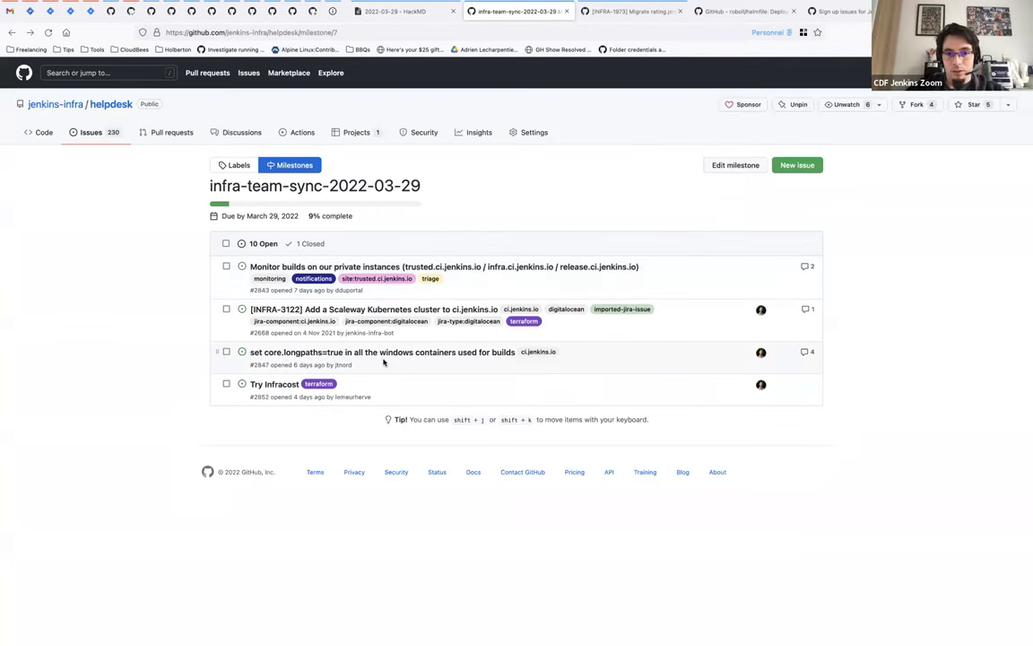
pyautogui.moveTo(367, 357)
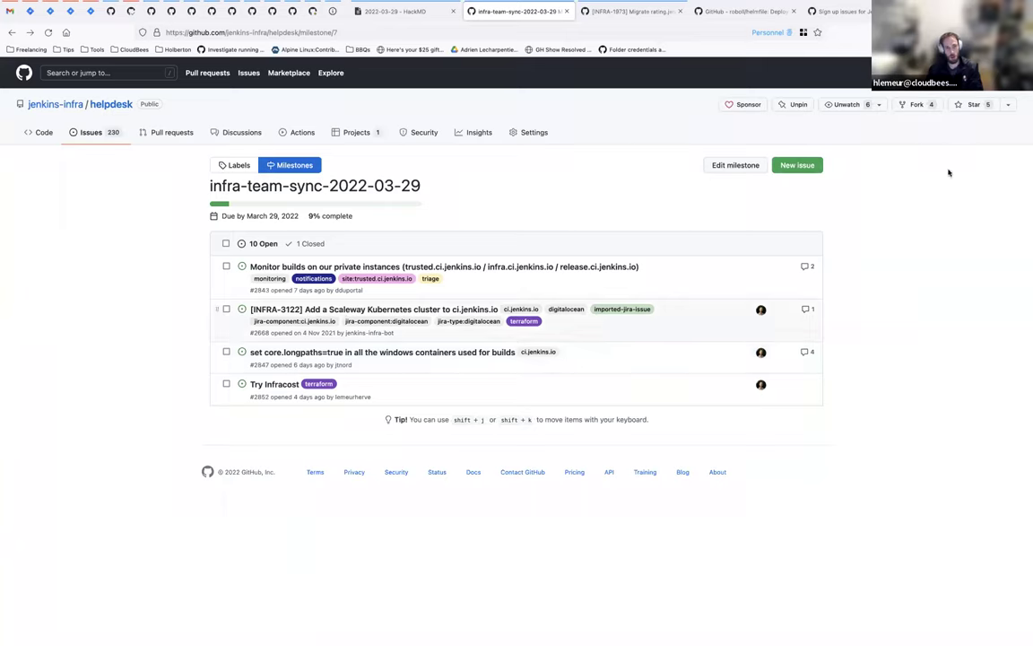
pyautogui.rightClick(446, 352)
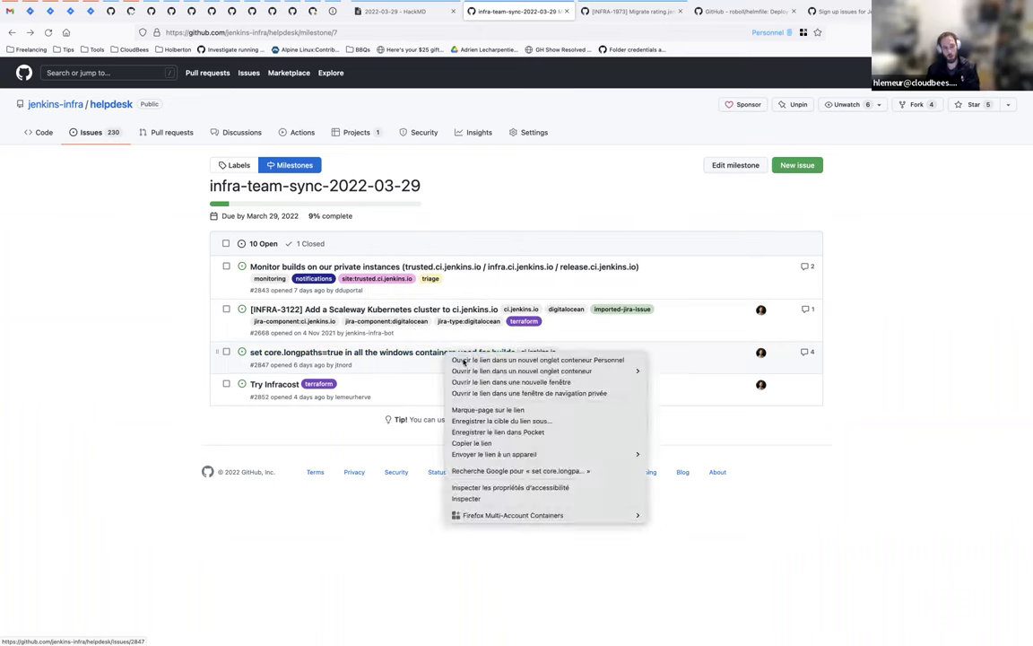
pyautogui.click(459, 361)
pyautogui.rightClick(267, 384)
pyautogui.click(275, 389)
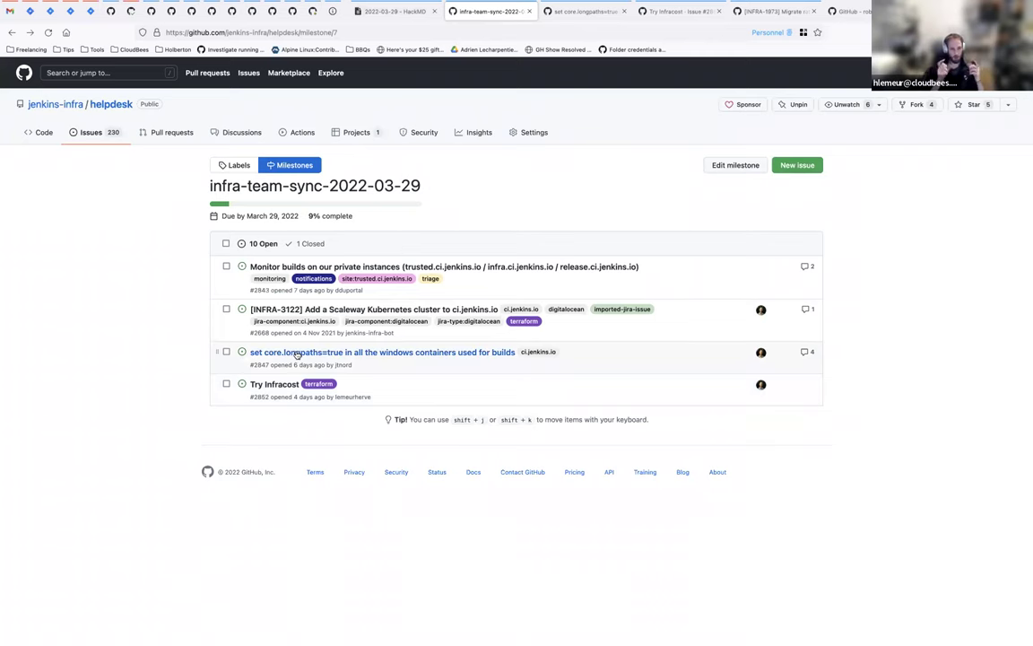
pyautogui.rightClick(262, 352)
pyautogui.click(309, 357)
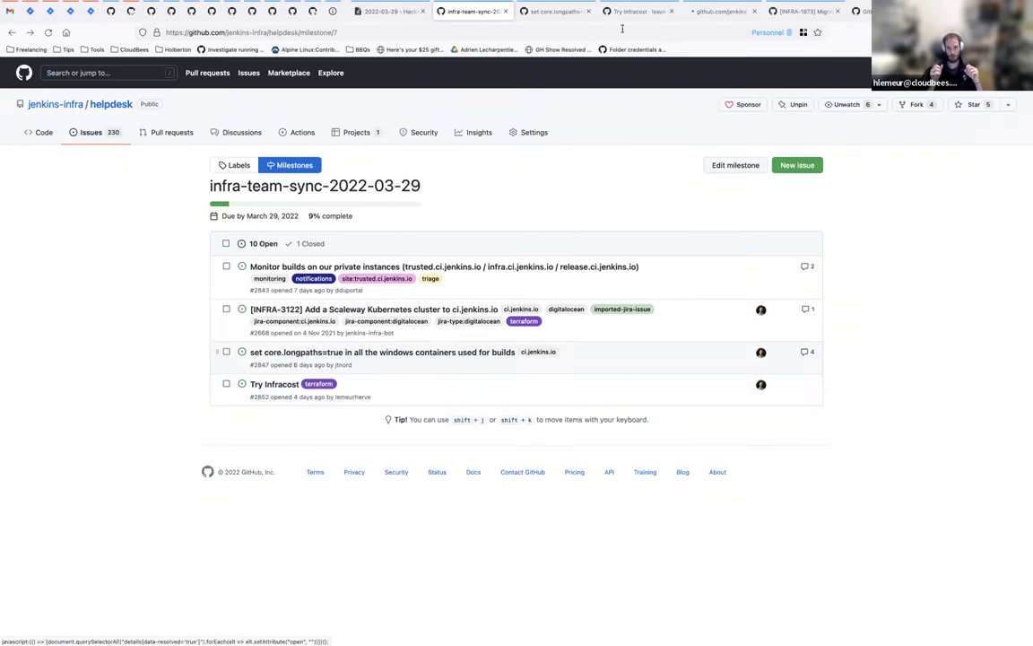
# Step: On core.longpaths issue #2847, check its milestone setting and scroll through the discussion
pyautogui.click(554, 11)
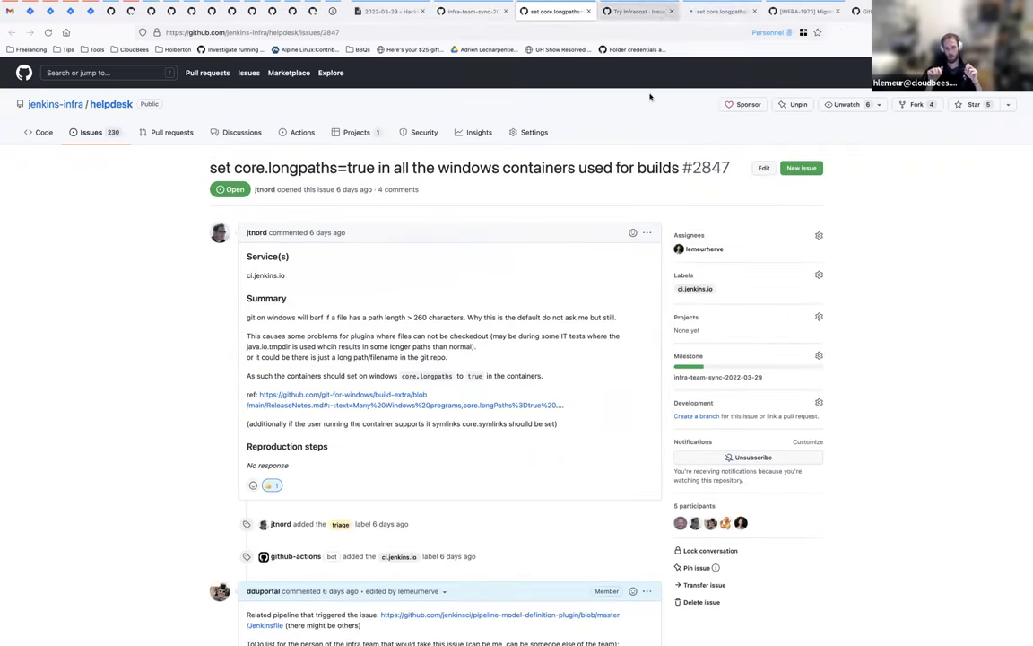
pyautogui.click(819, 356)
pyautogui.click(801, 393)
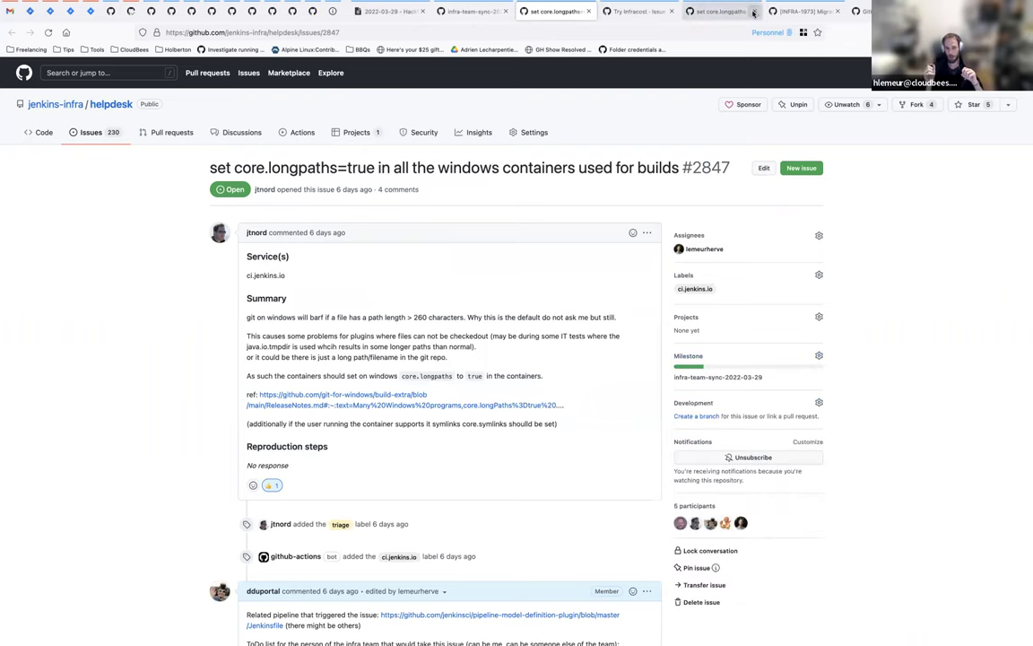
pyautogui.scroll(-1, 333, 396)
pyautogui.scroll(-15, 333, 397)
pyautogui.scroll(3, 348, 357)
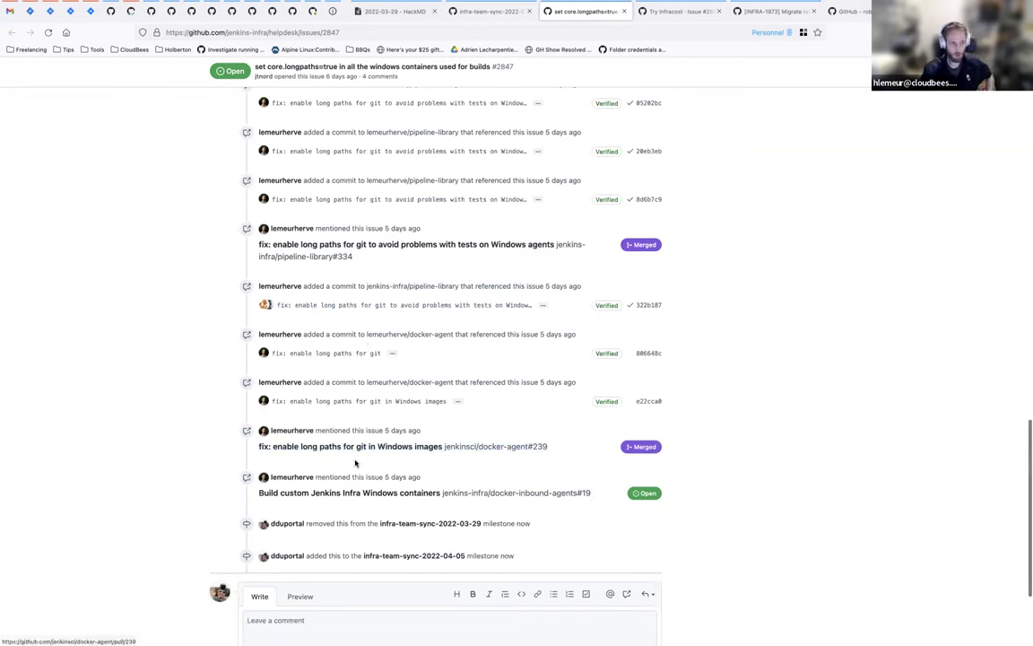
# Step: Open the linked pull request #239 in a new tab and switch to it
pyautogui.moveTo(373, 451)
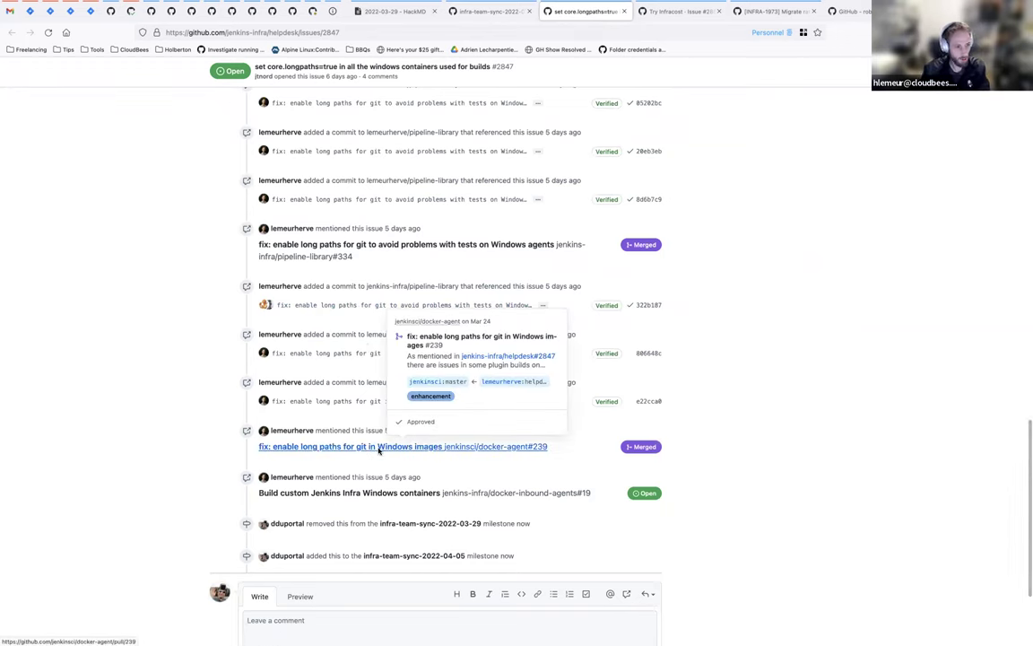
pyautogui.rightClick(379, 451)
pyautogui.click(422, 457)
pyautogui.moveTo(397, 496)
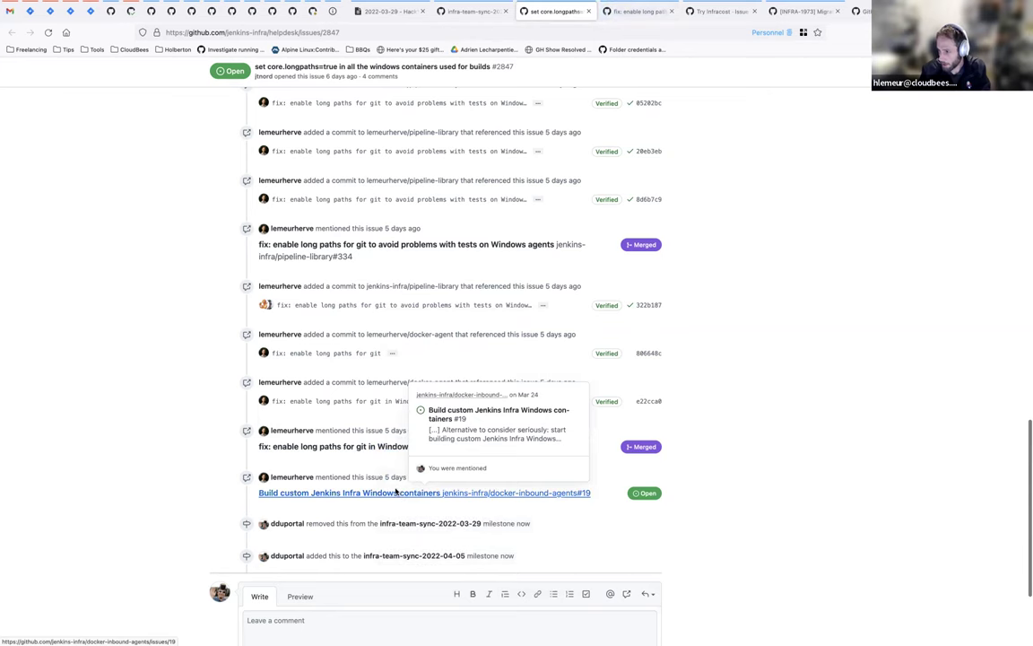
pyautogui.hotkey('ctrl', 'Tab')
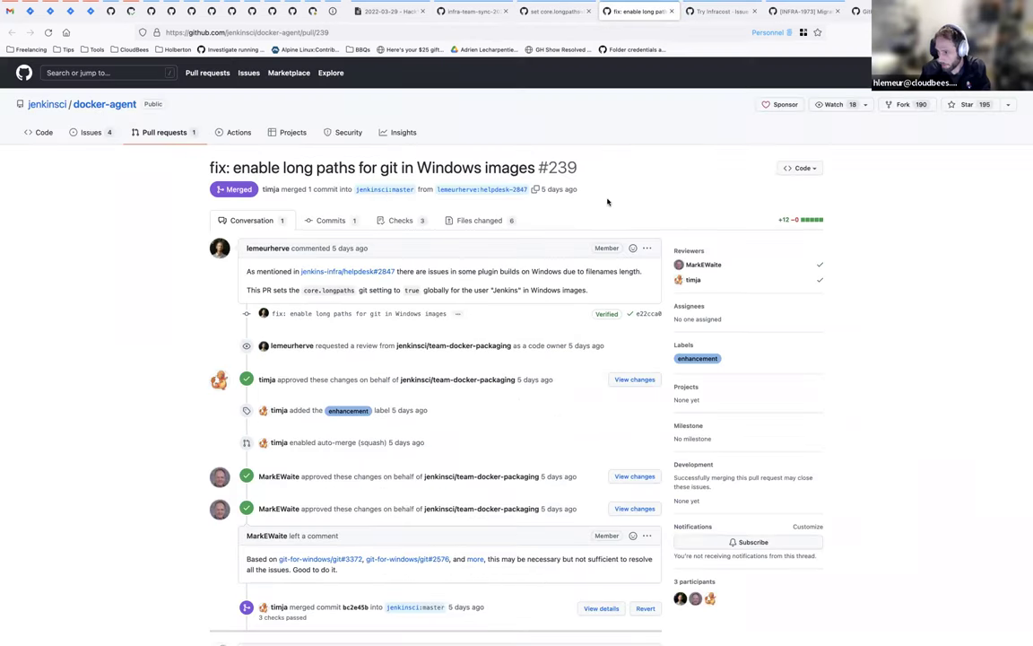
# Step: Review PR #239's changed files setting core.longpaths to true, then return to its conversation
pyautogui.scroll(-3, 606, 200)
pyautogui.scroll(1, 607, 202)
pyautogui.scroll(2, 607, 202)
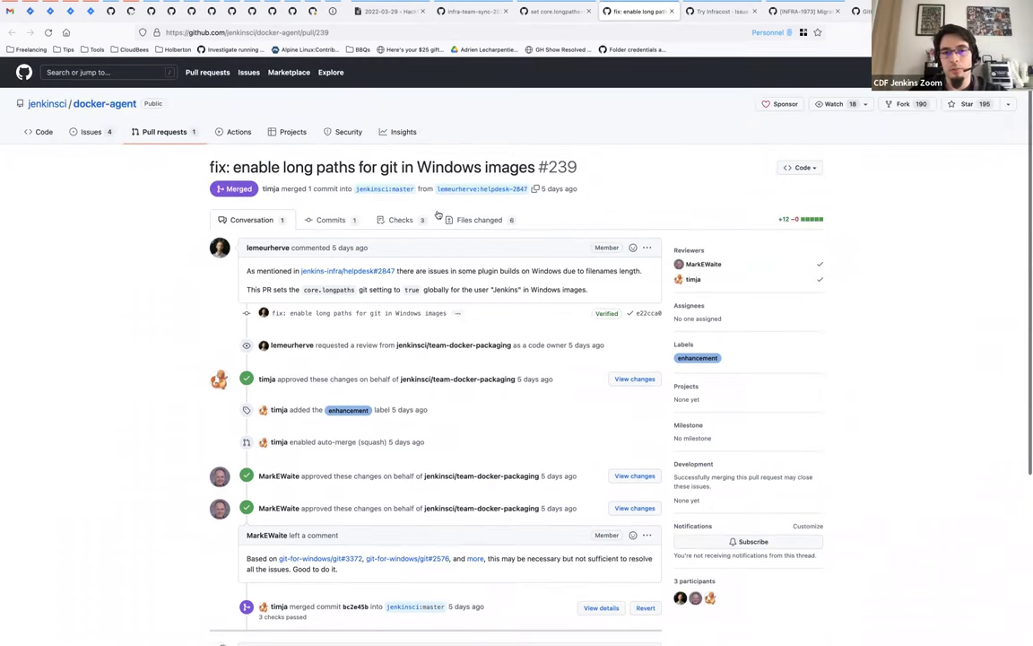
pyautogui.click(470, 220)
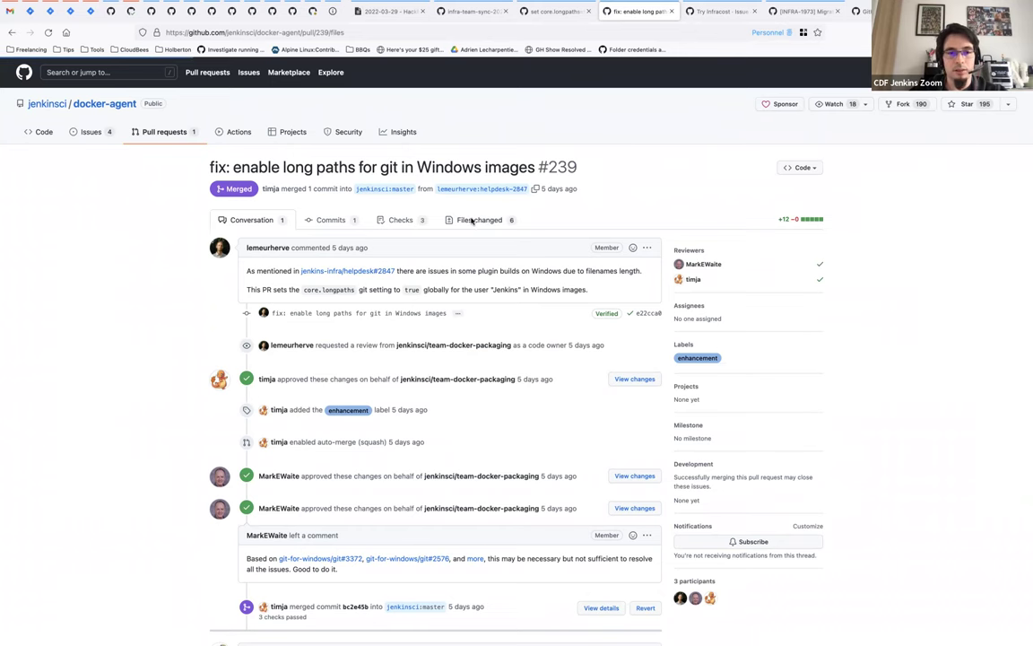
pyautogui.click(12, 32)
pyautogui.scroll(-3, 131, 333)
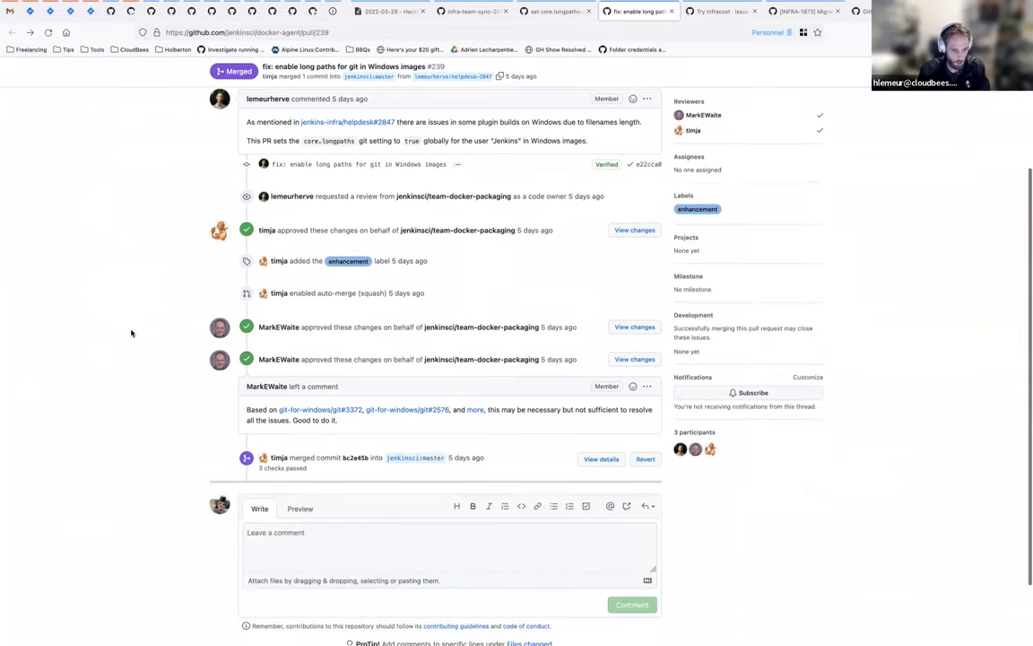
pyautogui.scroll(3, 166, 169)
# Step: Load the docker-inbound-agent repository from the address bar and open its pull requests
pyautogui.click(281, 32)
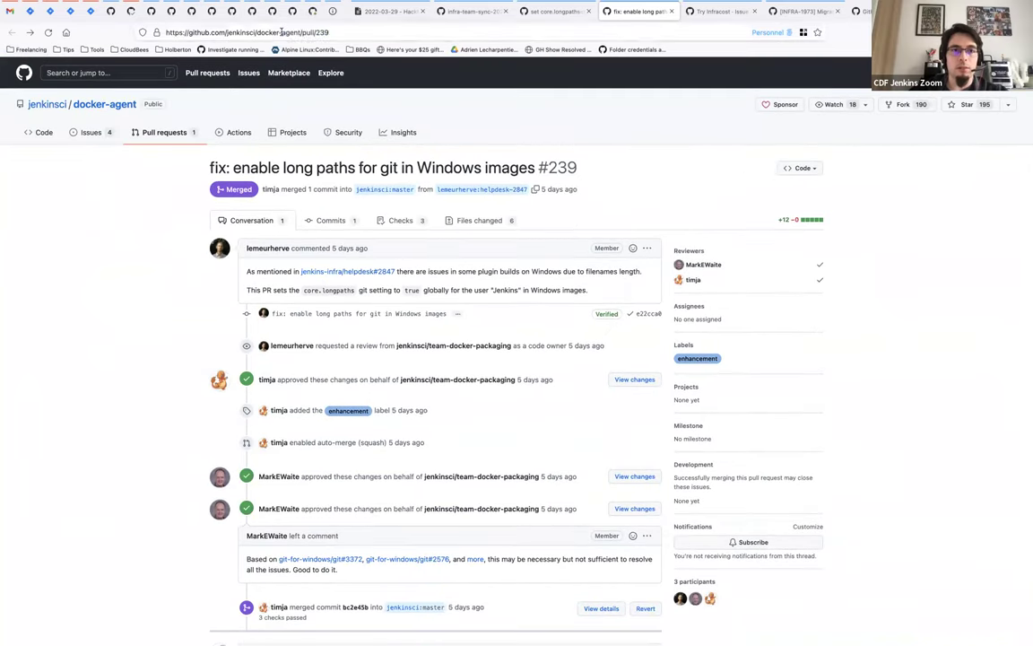
pyautogui.write('inbound-')
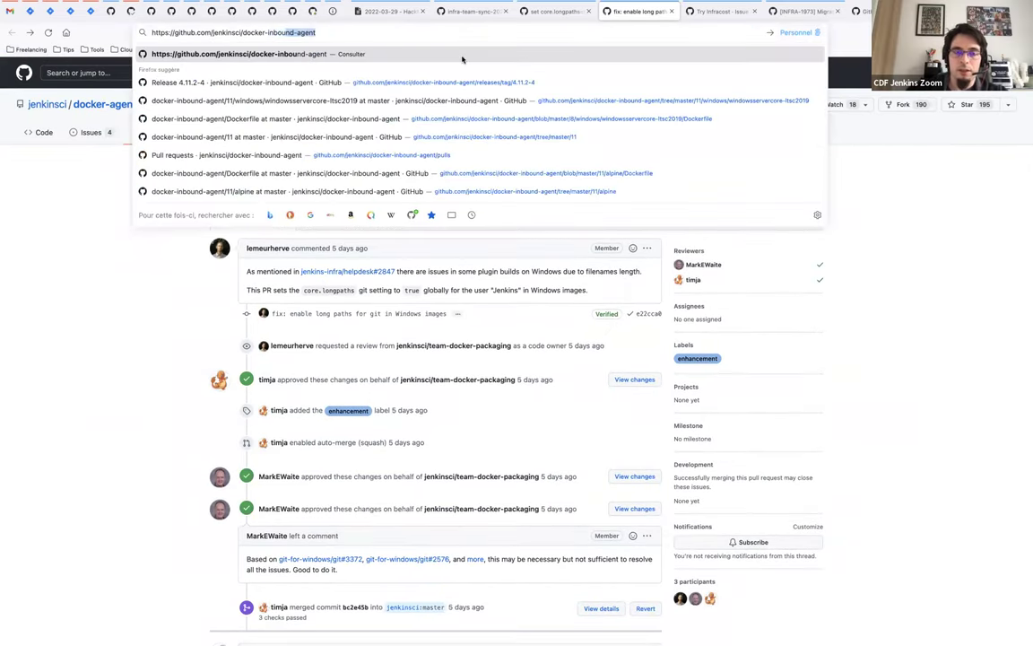
pyautogui.press('Return')
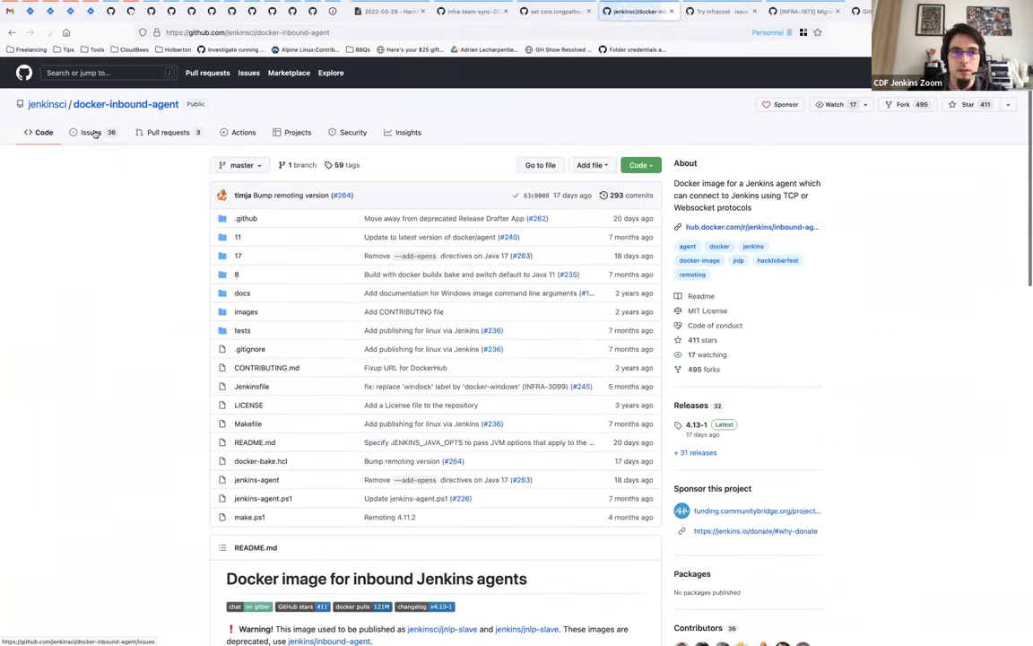
pyautogui.click(166, 132)
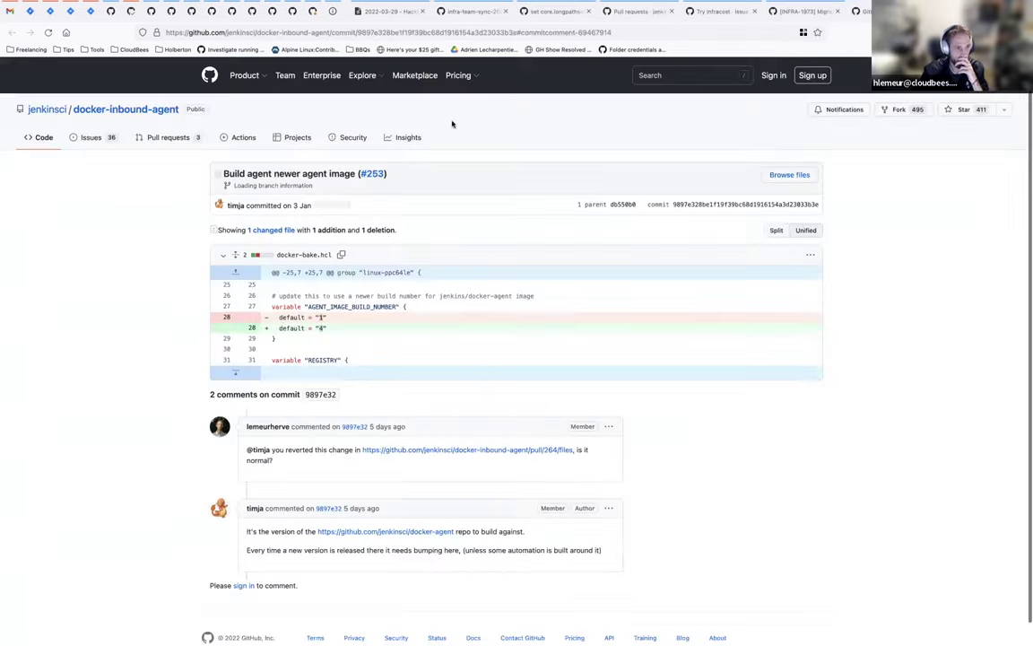
# Step: Read commit 9897e32's docker-bake.hcl diff bumping AGENT_IMAGE_BUILD_NUMBER to 4, then go to the repo root
pyautogui.scroll(-2, 99, 329)
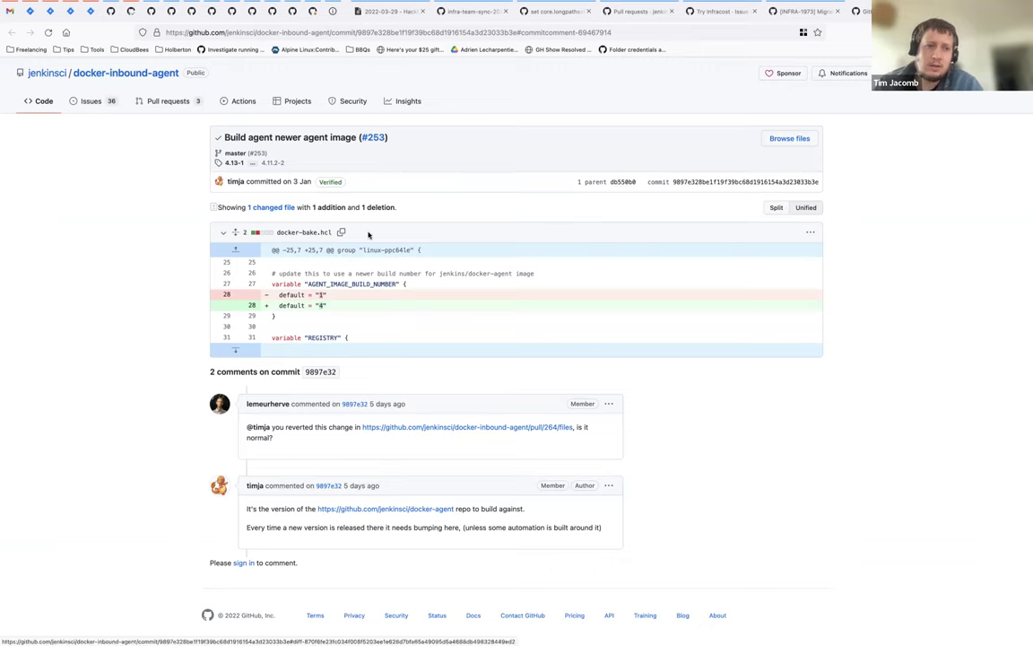
pyautogui.moveTo(334, 232); pyautogui.dragTo(278, 235)
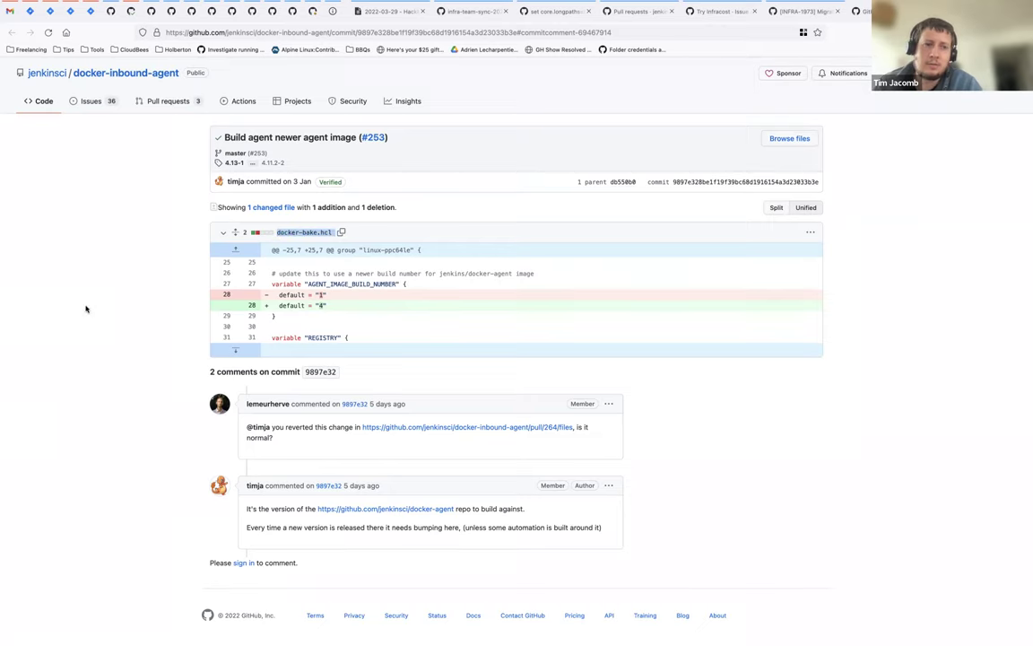
pyautogui.scroll(1, 449, 304)
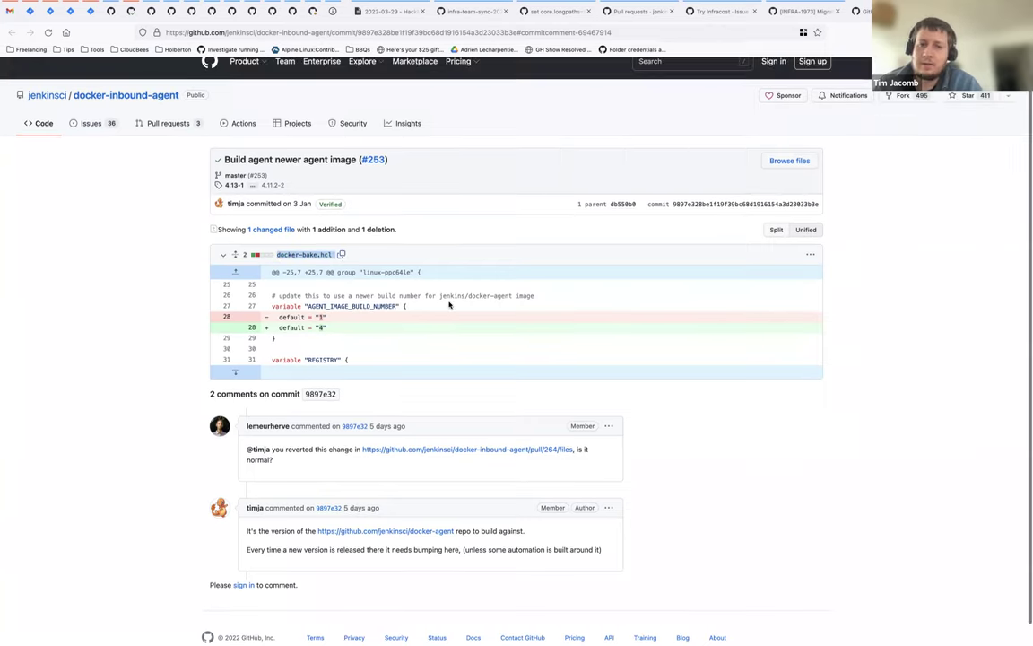
pyautogui.press('g')
pyautogui.press('c')
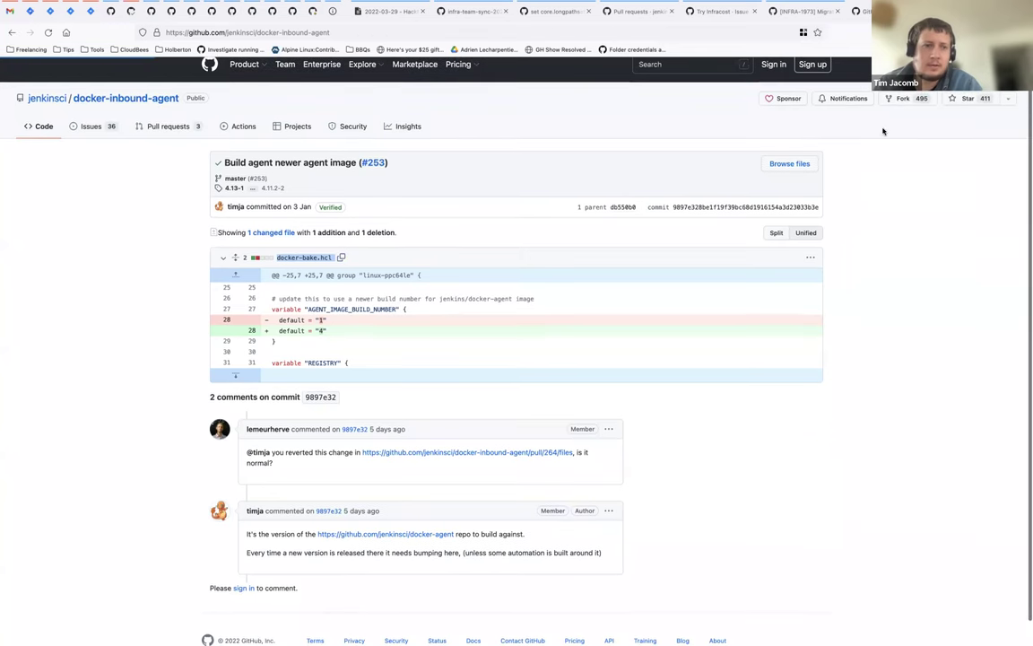
# Step: Open the releases list and switch the URL to docker-agent's releases page
pyautogui.click(691, 410)
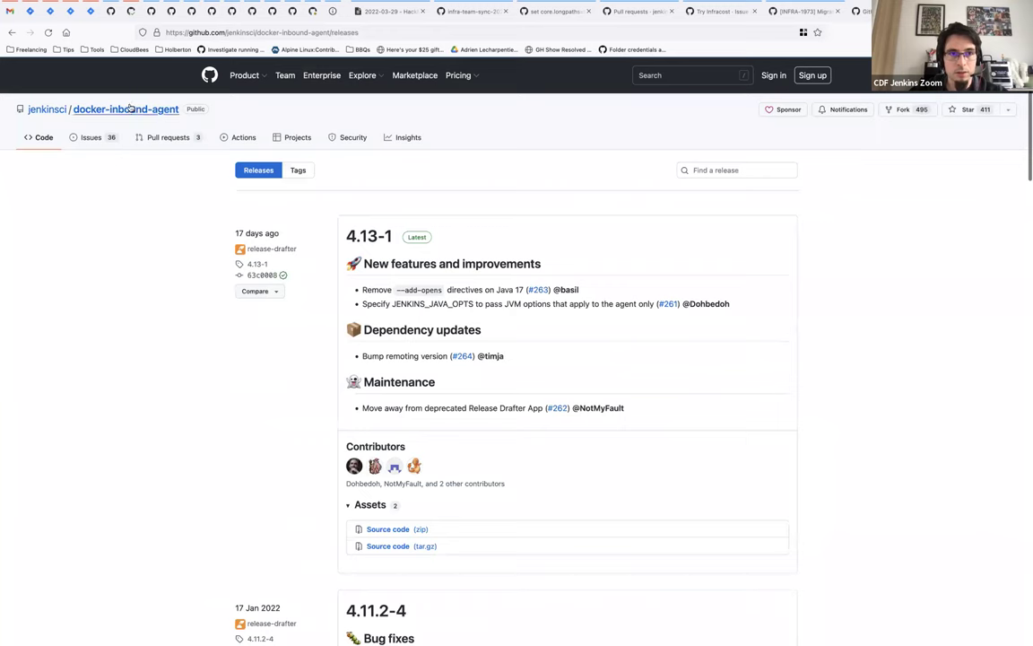
pyautogui.doubleClick(265, 33)
pyautogui.press('BackSpace')
pyautogui.press('BackSpace')
pyautogui.press('Return')
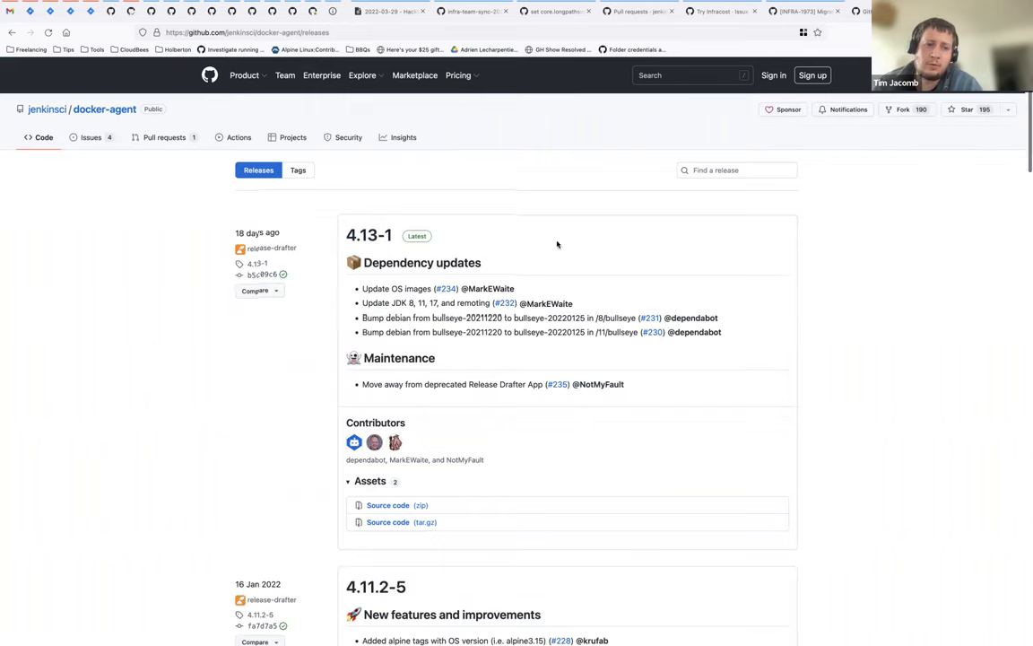
# Step: Compare docker-agent releases 4.13-1 and 4.11.2-5, then go back to docker-inbound-agent
pyautogui.scroll(-3, 555, 245)
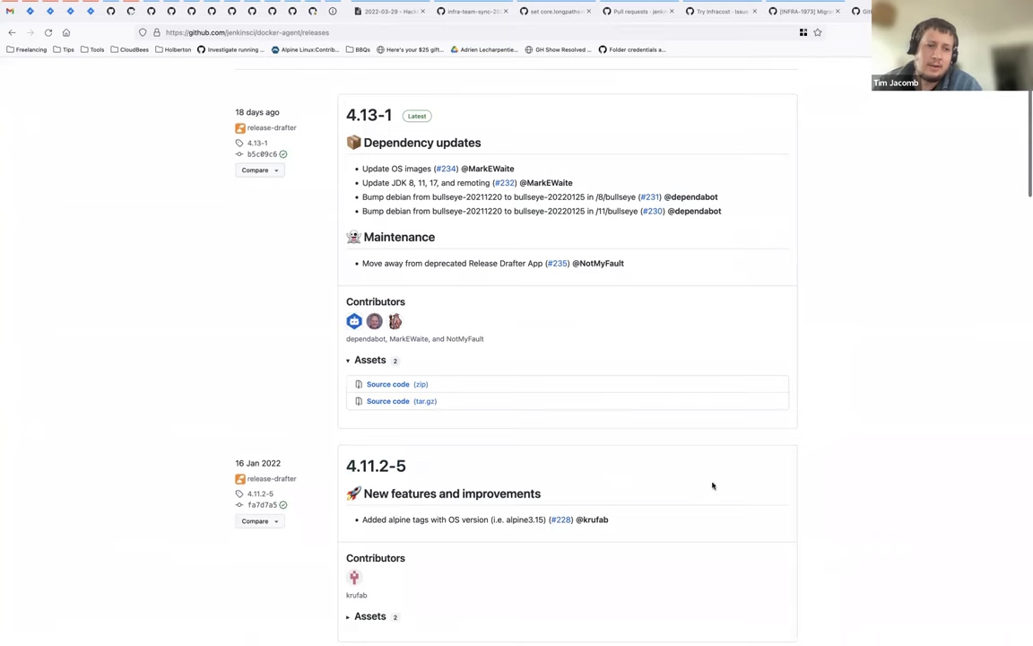
pyautogui.scroll(-1, 488, 450)
pyautogui.moveTo(489, 452); pyautogui.dragTo(400, 458)
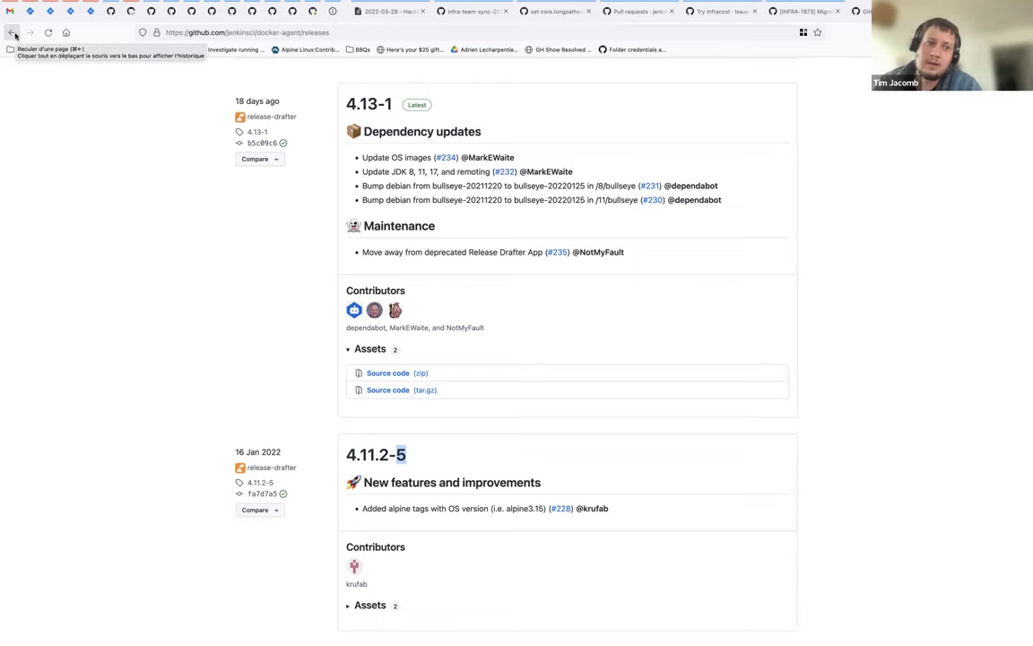
pyautogui.scroll(-5, 53, 288)
pyautogui.scroll(2, 53, 290)
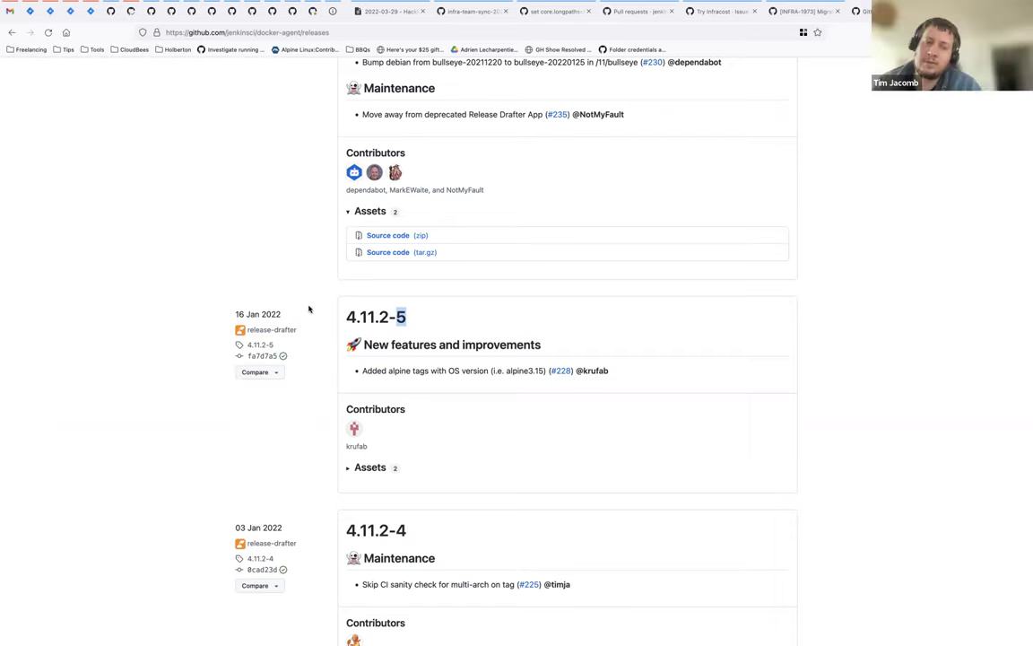
pyautogui.moveTo(294, 288); pyautogui.dragTo(395, 316)
pyautogui.click(404, 319)
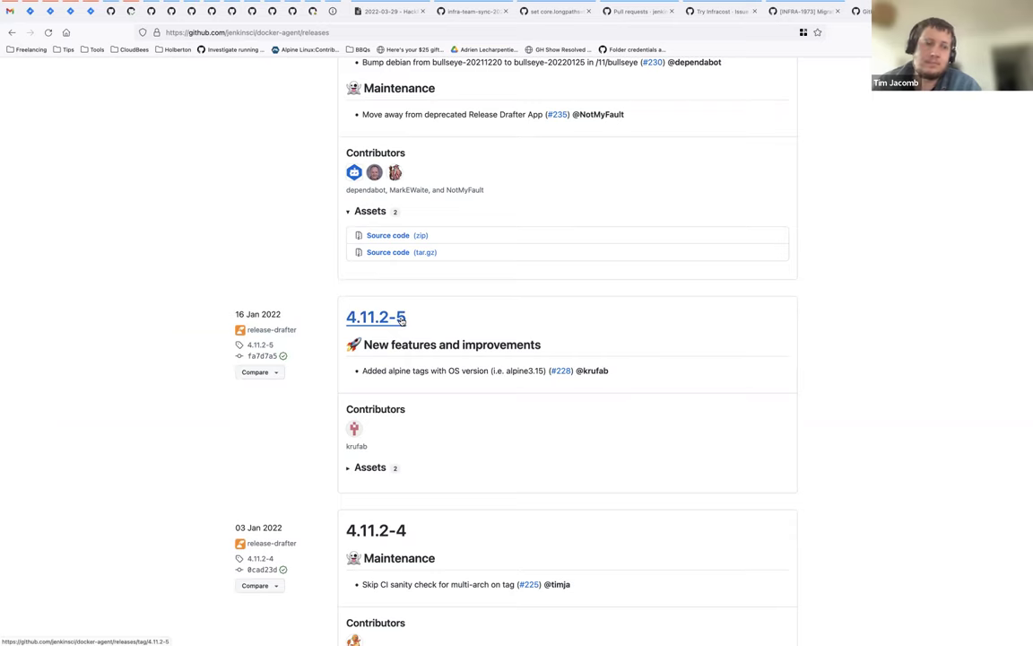
pyautogui.click(11, 33)
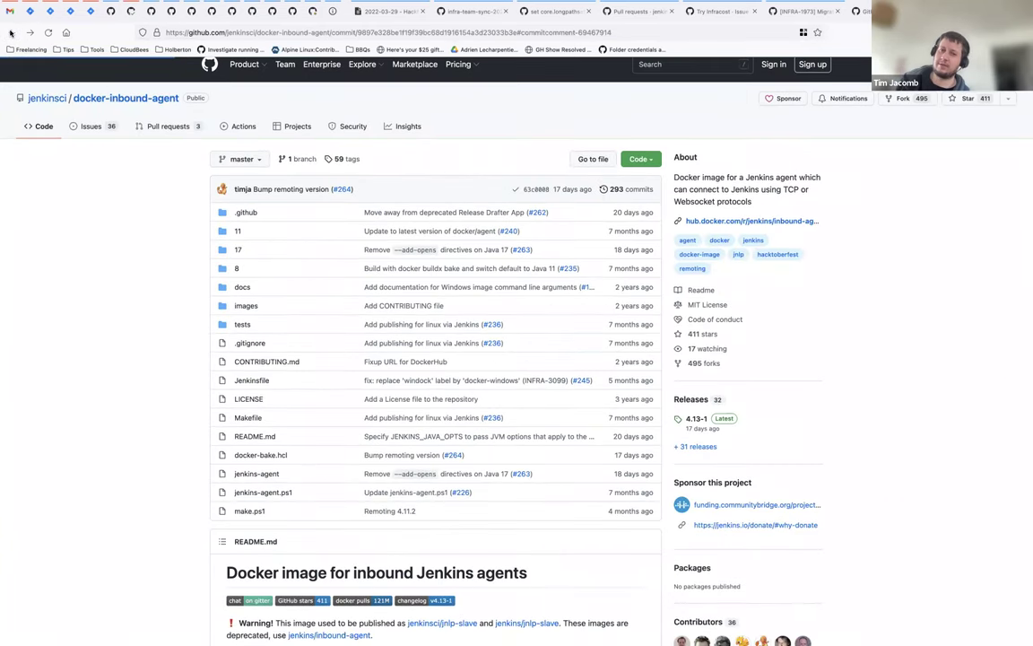
# Step: Go back to commit 9897e32 and highlight the docker-bake.hcl file name to reread its comments
pyautogui.click(11, 34)
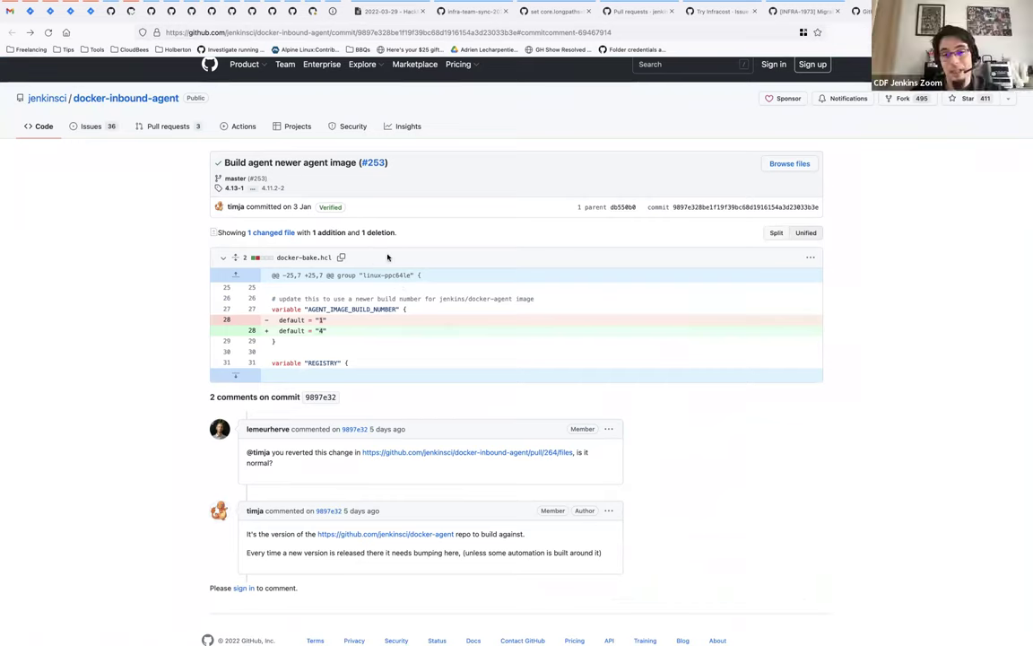
pyautogui.moveTo(381, 256); pyautogui.dragTo(274, 256)
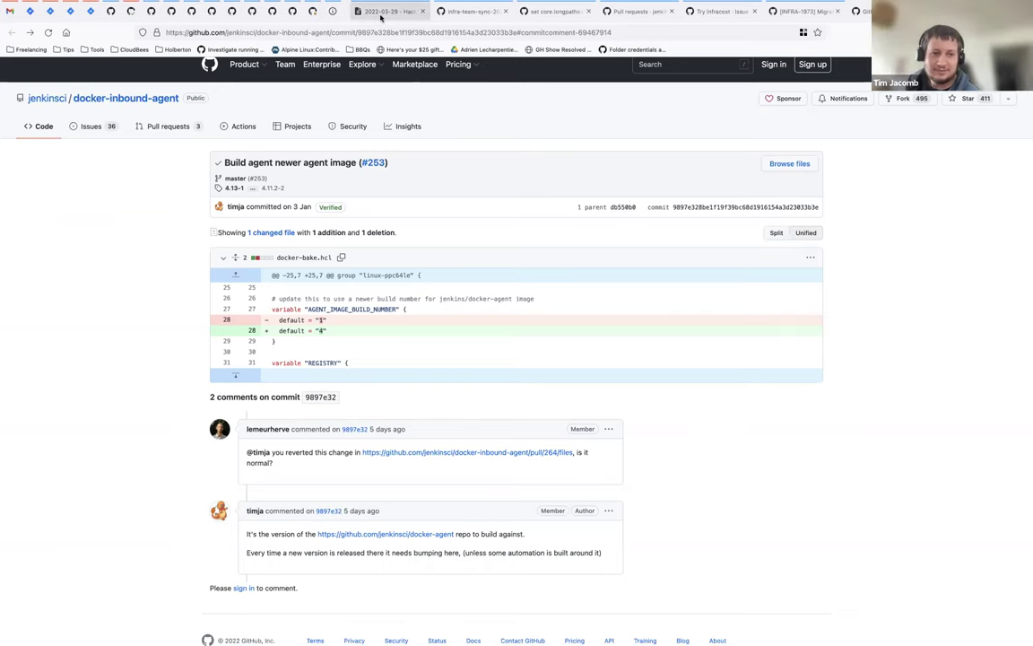
# Step: On the infra-team-sync milestone tab, open Scaleway cluster issue INFRA-3122 in a new tab
pyautogui.click(408, 14)
pyautogui.click(453, 12)
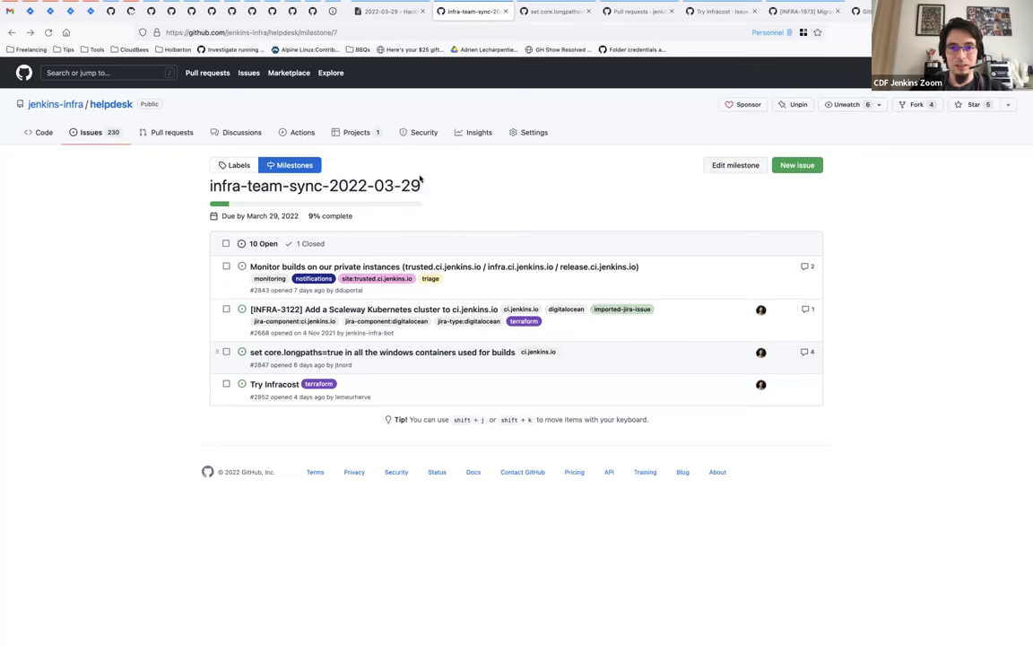
pyautogui.moveTo(403, 311)
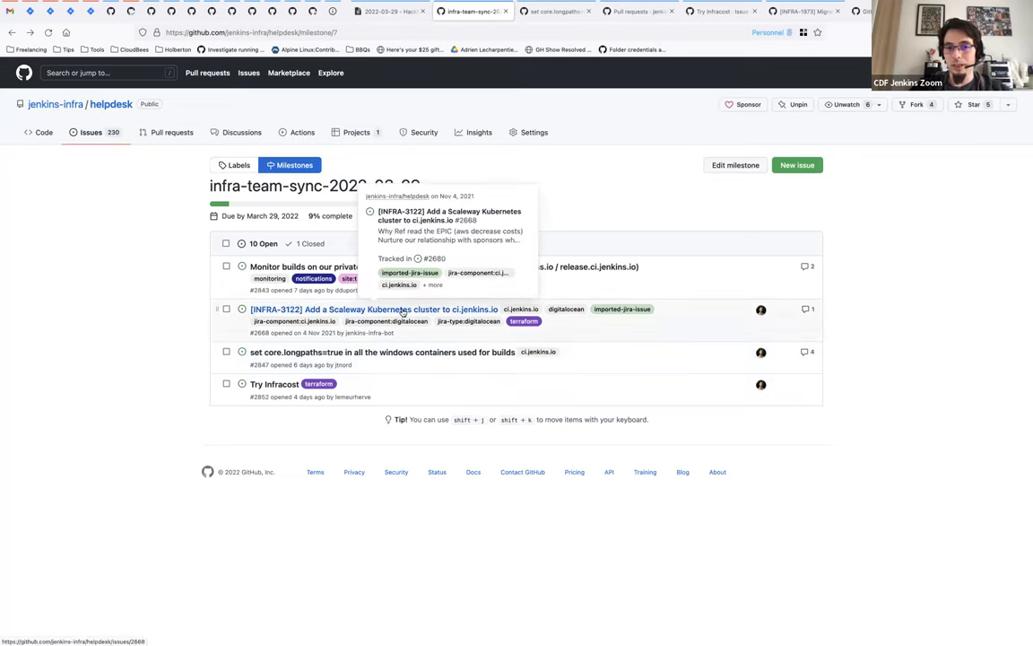
pyautogui.rightClick(403, 311)
pyautogui.click(418, 314)
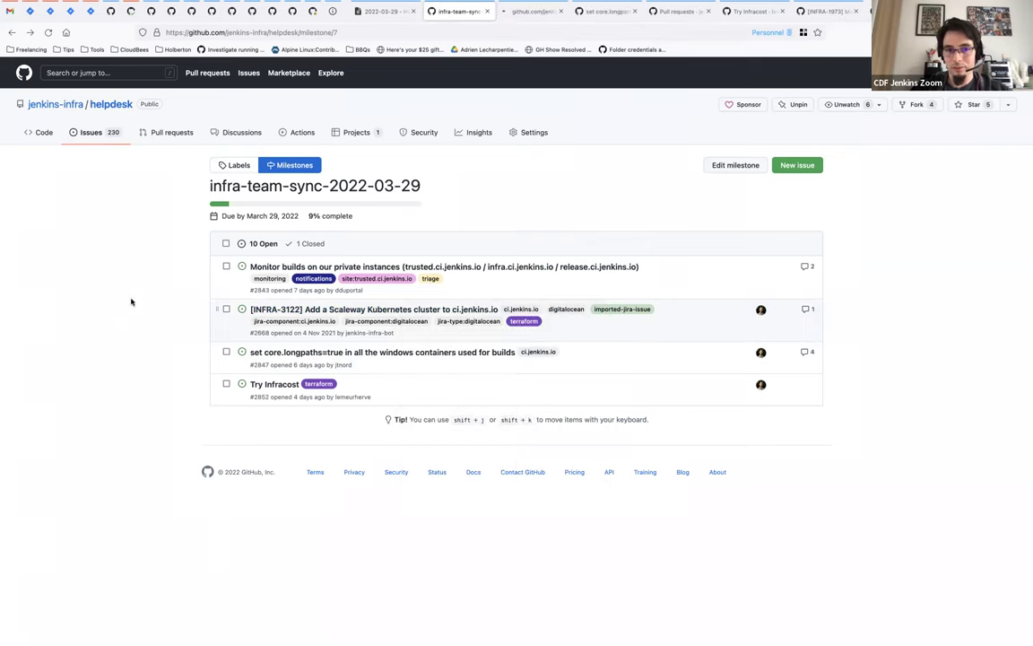
# Step: Close the finished longpaths and pull-request tabs, then move Try Infracost to infra-team-sync-2022-04-05
pyautogui.click(596, 12)
pyautogui.scroll(4, 788, 346)
pyautogui.scroll(10, 787, 346)
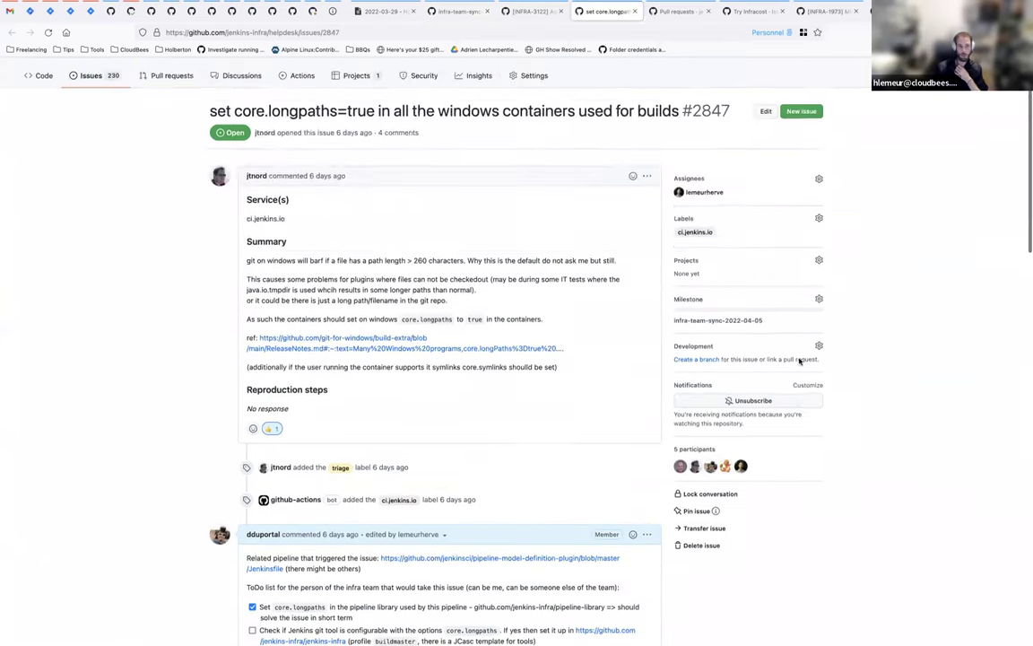
pyautogui.press('super+w')
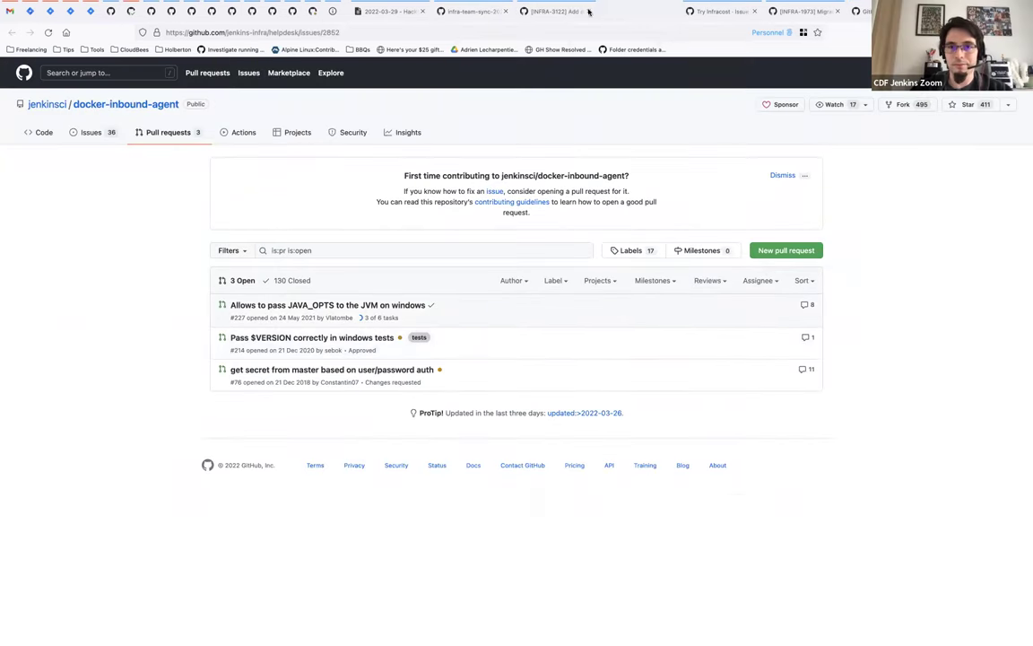
pyautogui.press('super+w')
pyautogui.click(812, 355)
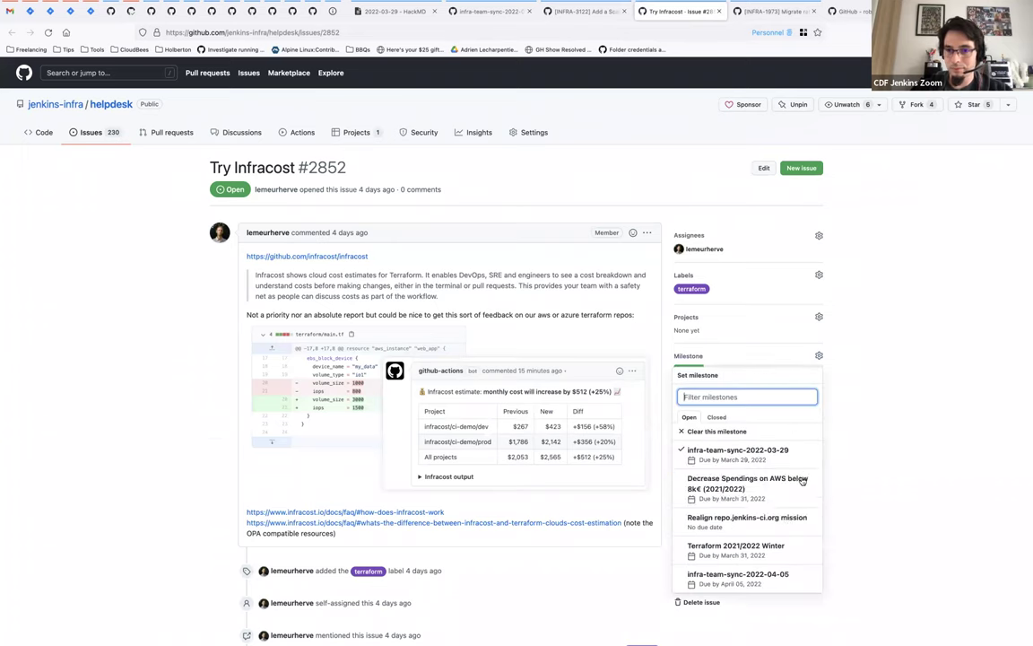
pyautogui.click(758, 577)
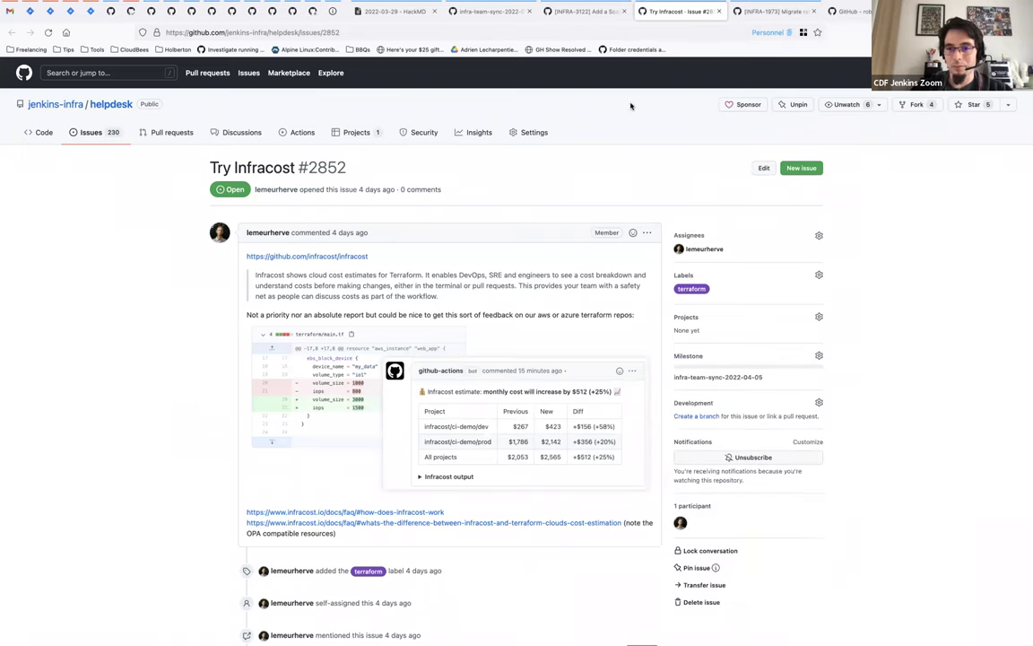
# Step: Reopen INFRA-3122 in a new tab from the now-shorter 2022-03-29 milestone list
pyautogui.hotkey('ctrl', 'shift', 'Tab')
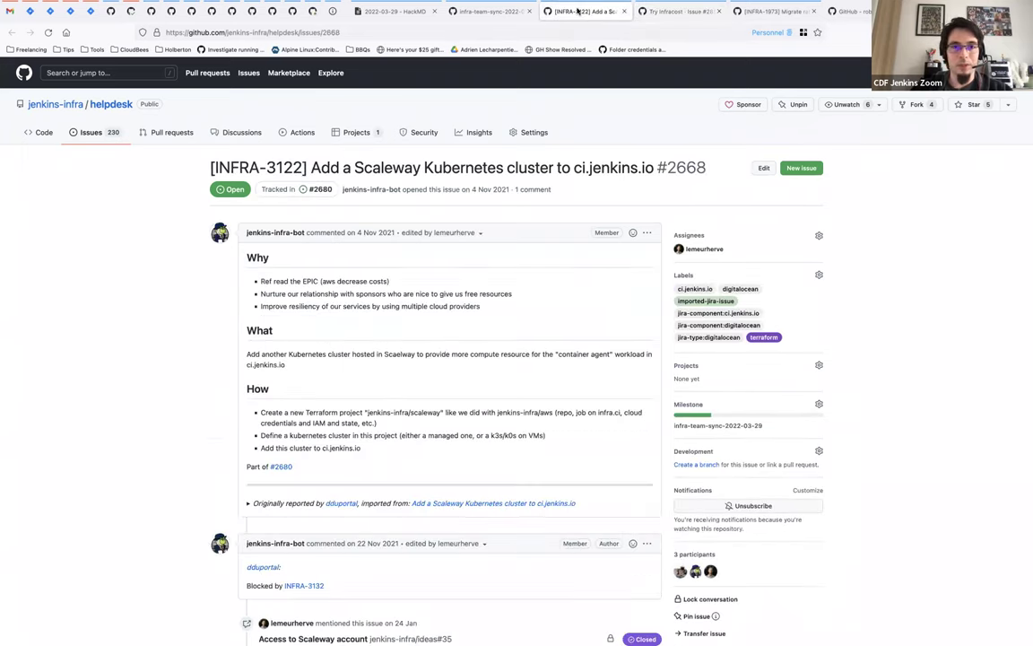
pyautogui.click(514, 11)
pyautogui.moveTo(321, 269)
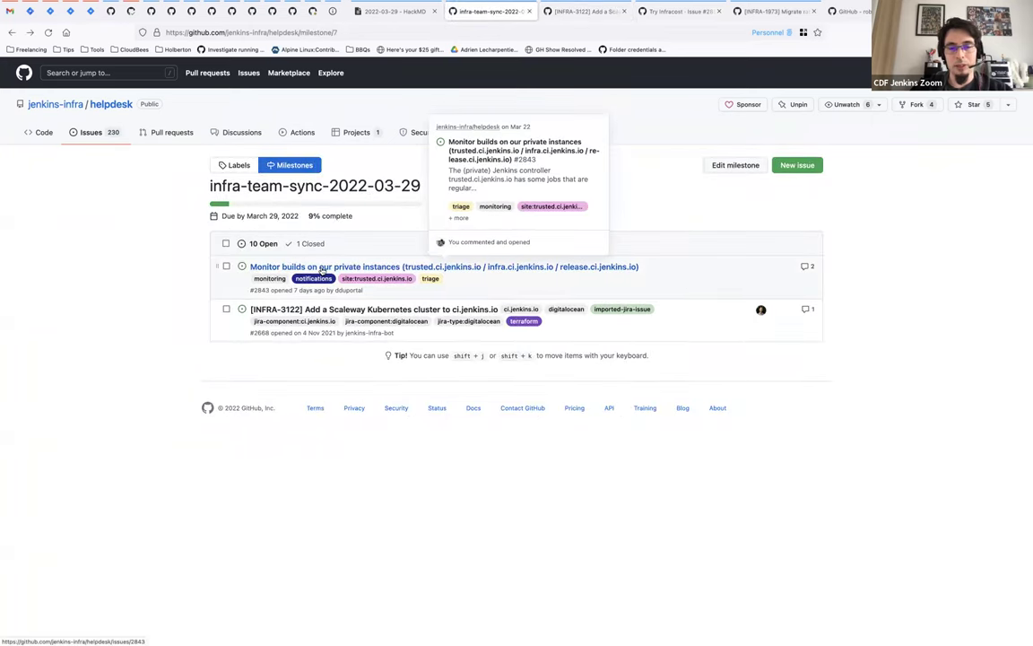
pyautogui.rightClick(368, 317)
pyautogui.click(368, 318)
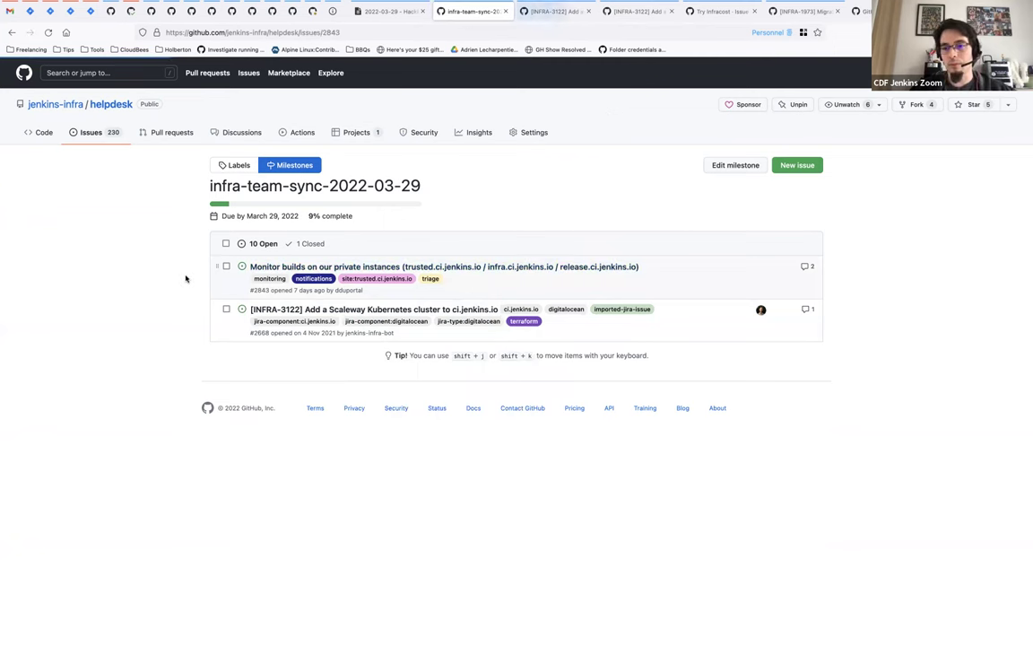
# Step: Open helpdesk issue #2843, Monitor builds on our private instances
pyautogui.press('Return')
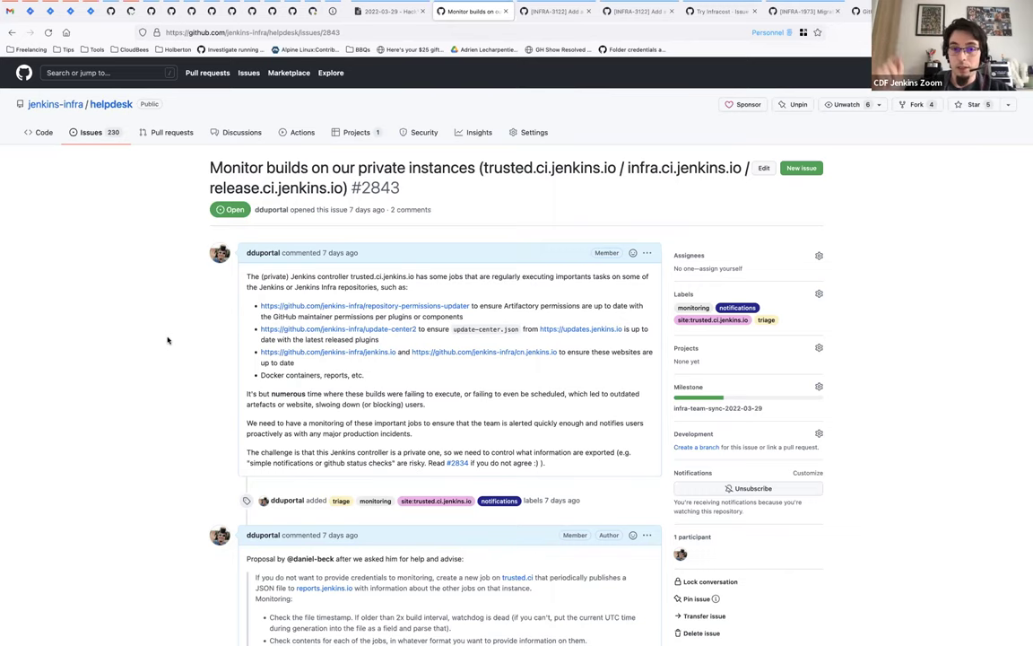
# Step: Scroll issue #2843 slightly to bring its Assignees sidebar into reach
pyautogui.scroll(-1, 144, 334)
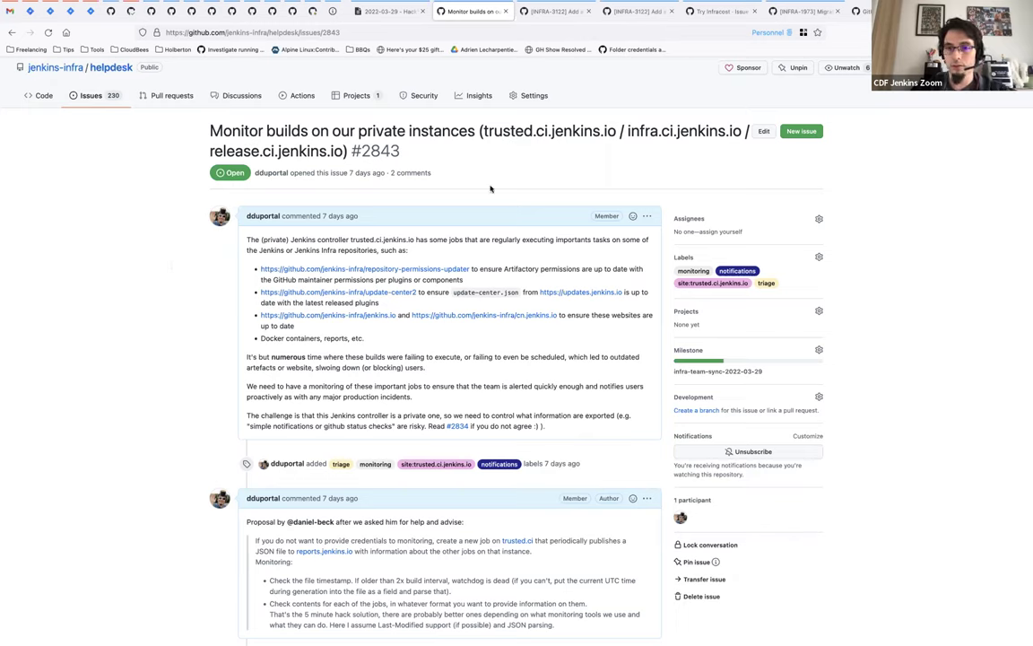
# Step: Assign the Monitor builds issue to a maintainer and move it to milestone infra-team-sync-2022-04-05
pyautogui.click(819, 219)
pyautogui.write('mark')
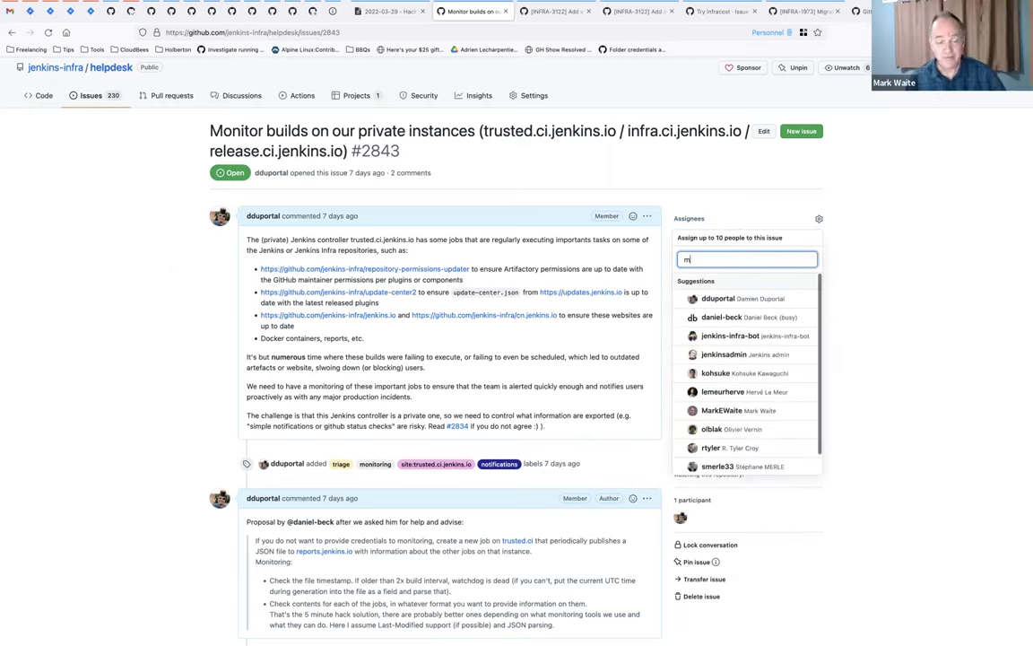
pyautogui.click(722, 282)
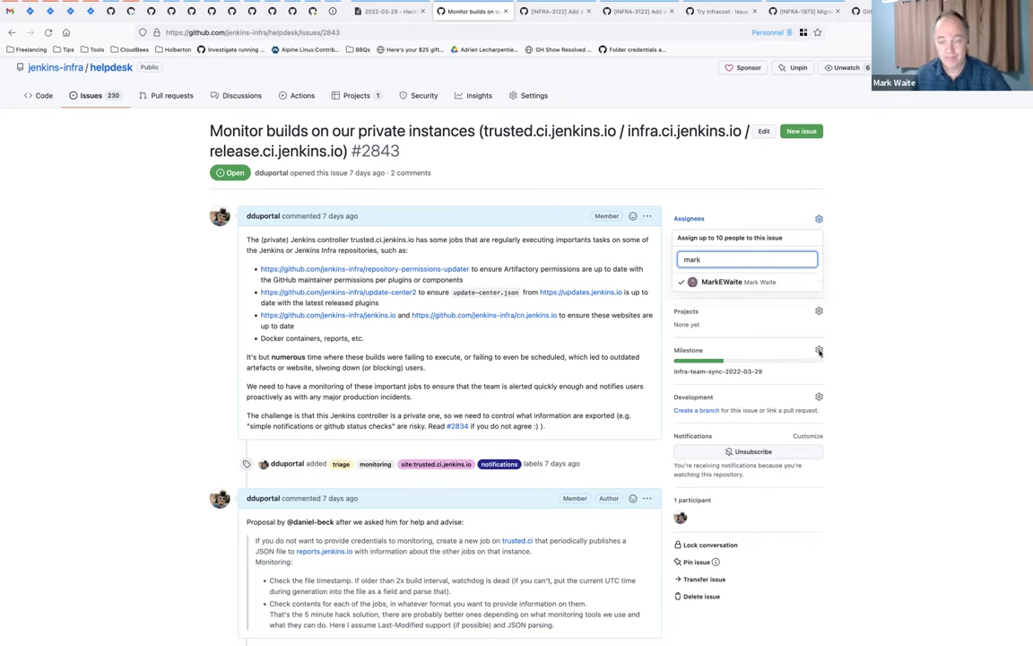
pyautogui.click(785, 354)
pyautogui.click(785, 352)
pyautogui.click(738, 573)
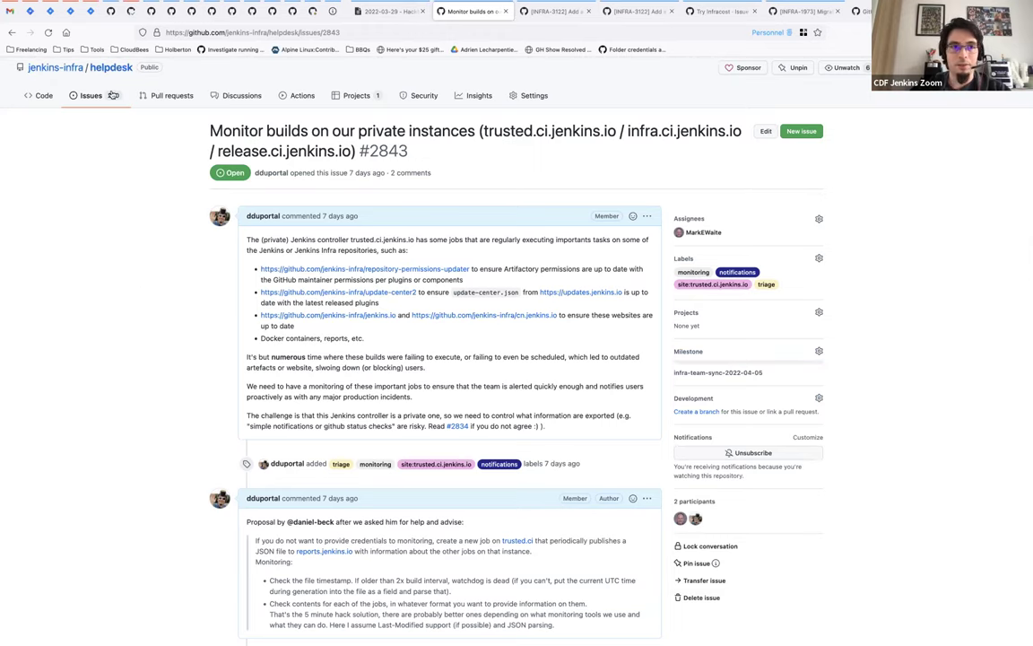
# Step: Clear the infra-team-sync-2022-03-29 milestone from the Scaleway cluster issue INFRA-3122
pyautogui.click(12, 32)
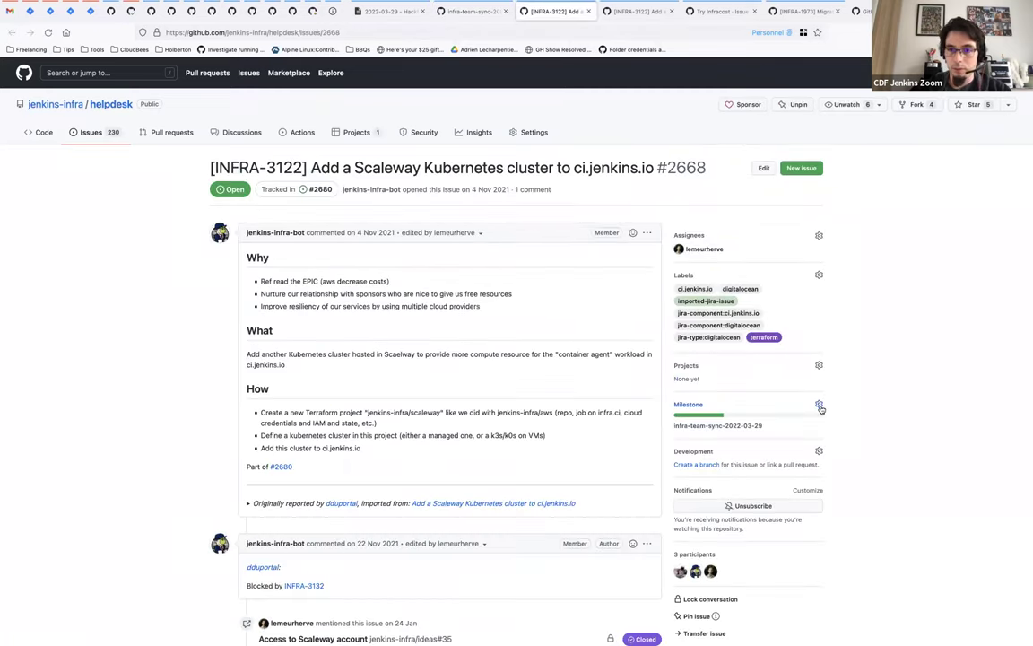
pyautogui.click(819, 404)
pyautogui.click(745, 480)
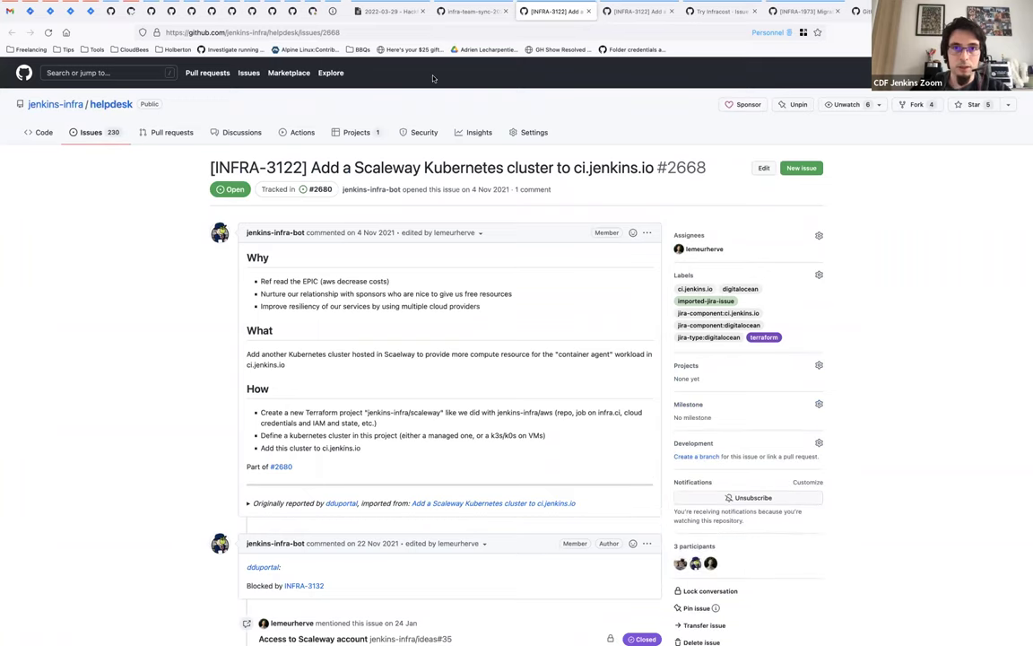
pyautogui.click(451, 10)
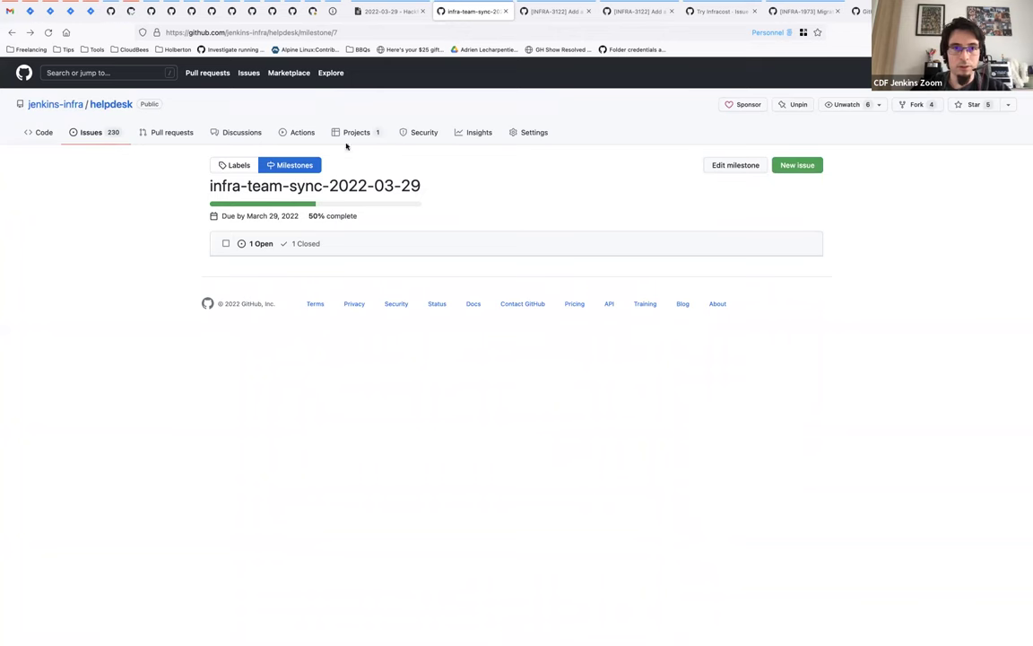
# Step: Back in the HackMD notes, select the Archera and Digital Ocean note lines
pyautogui.hotkey('ctrl', 'shift', 'Tab')
pyautogui.scroll(-1, 247, 430)
pyautogui.moveTo(40, 369); pyautogui.dragTo(246, 436)
pyautogui.click(105, 370)
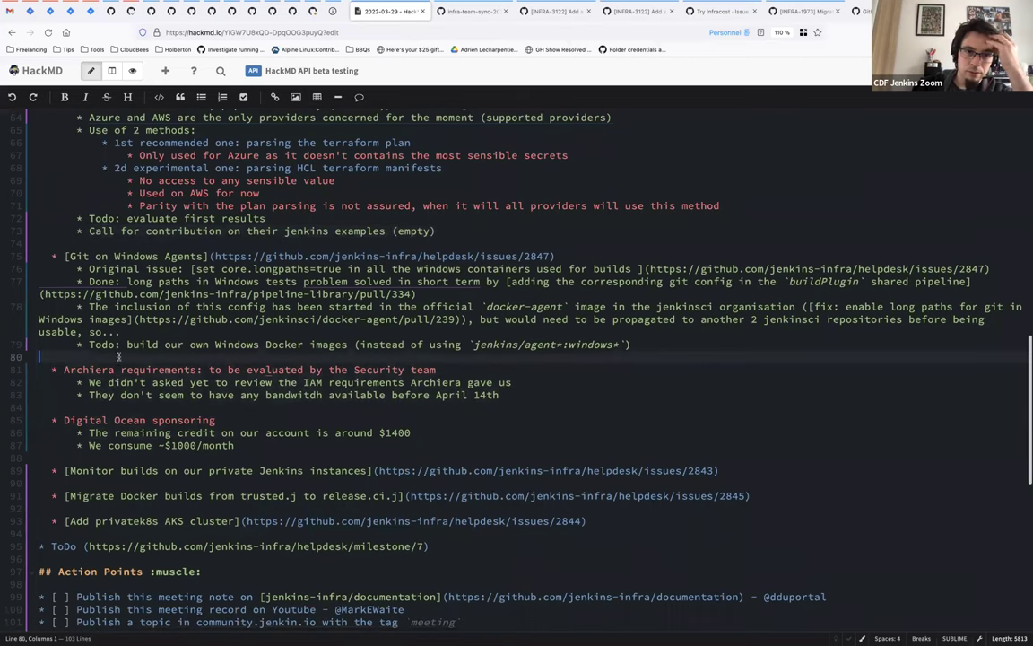
pyautogui.tripleClick(70, 370)
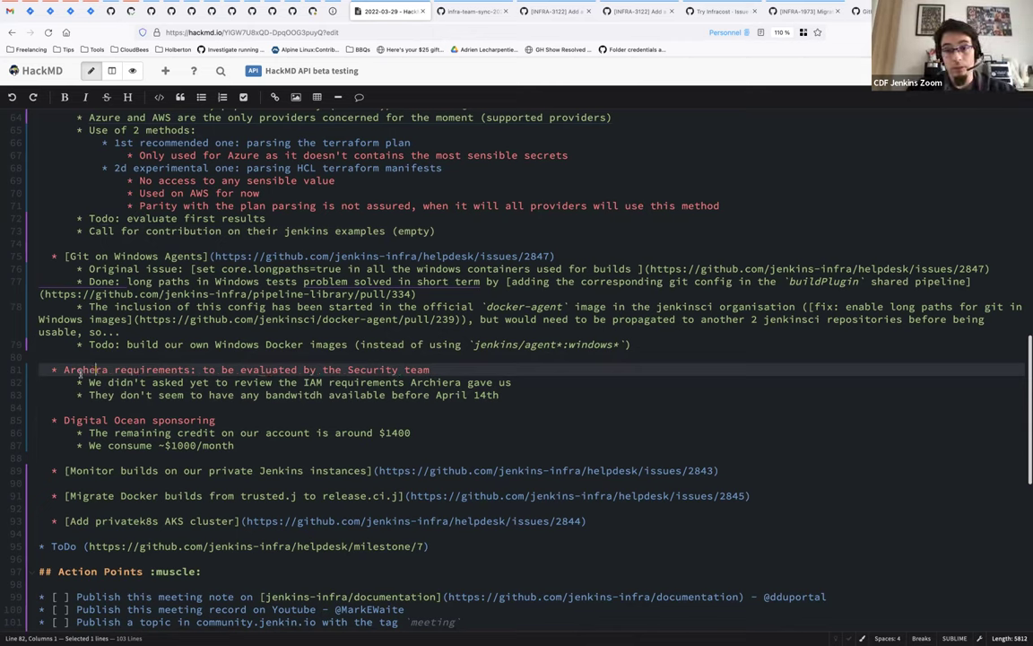
pyautogui.click(425, 395)
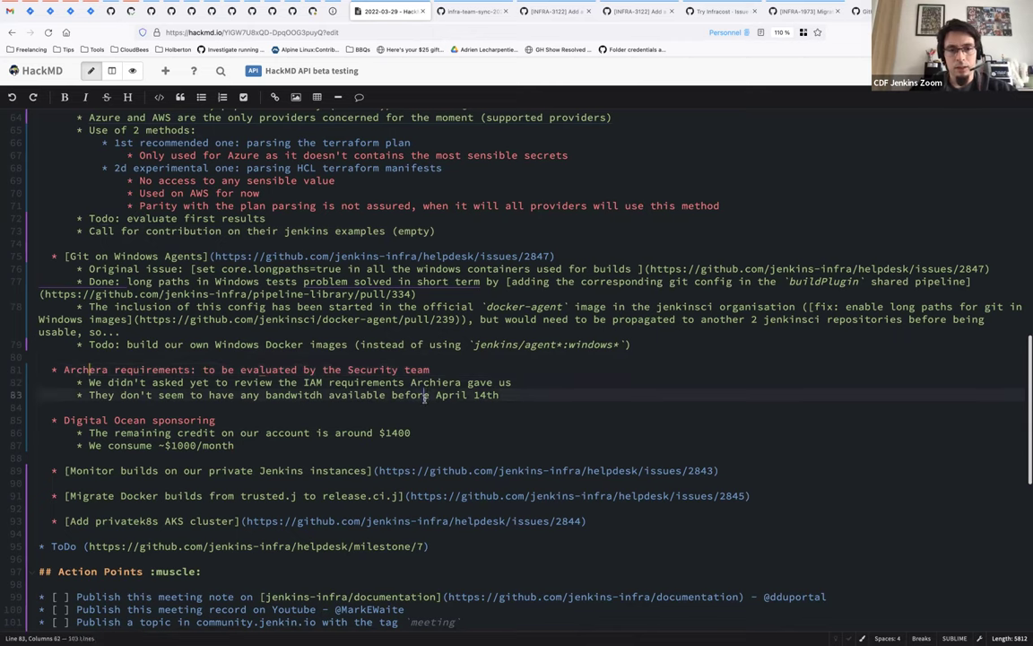
pyautogui.tripleClick(424, 394)
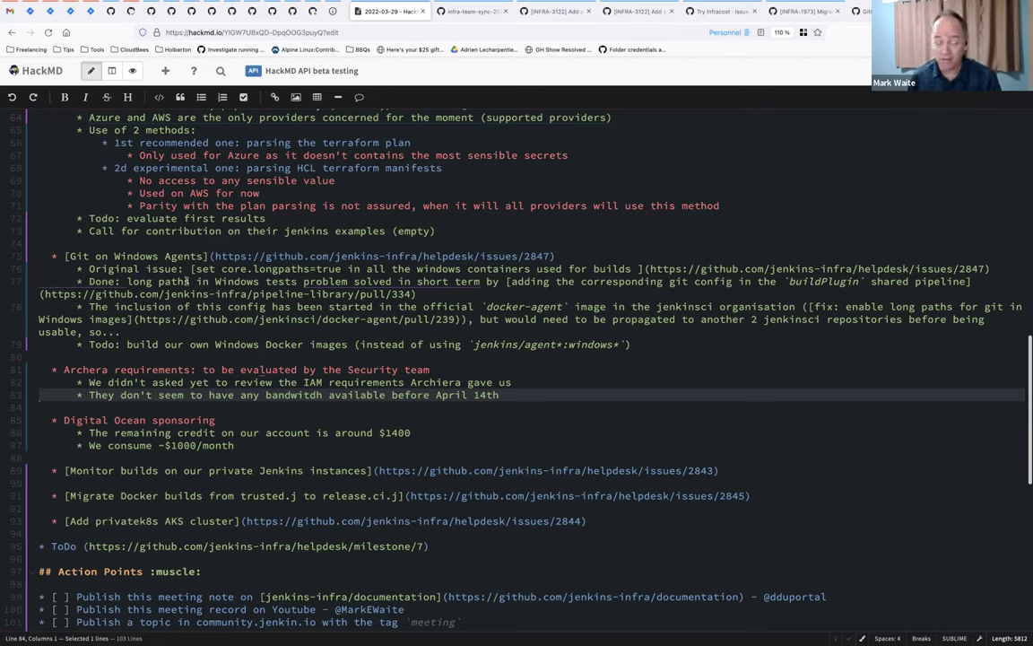
pyautogui.click(258, 495)
pyautogui.click(51, 495)
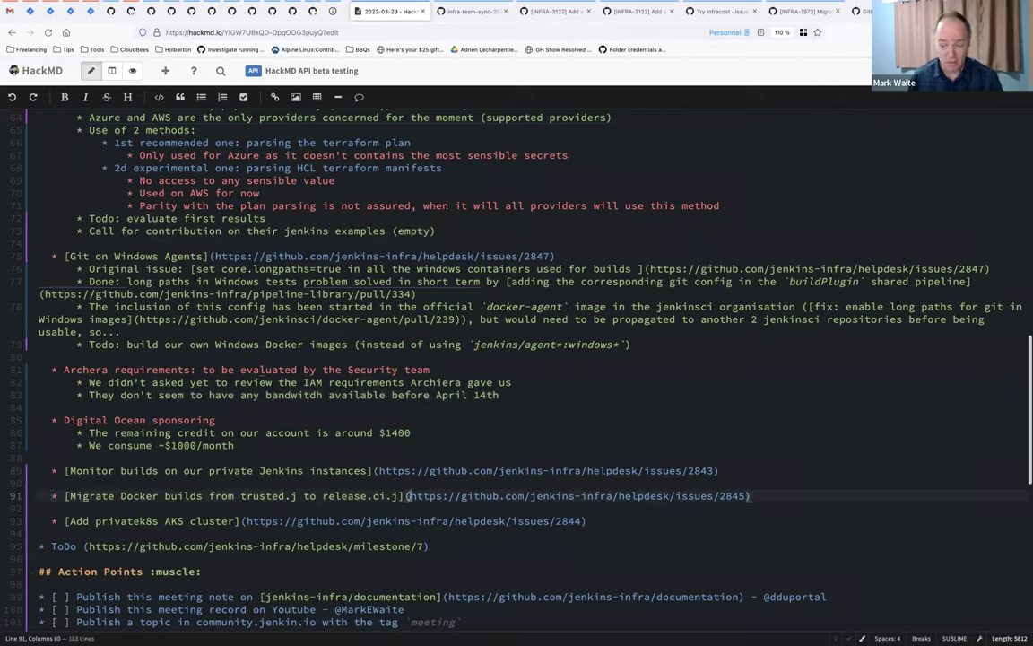
# Step: Delete the Migrate Docker builds, Add privatek8s AKS cluster and ToDo milestone lines
pyautogui.click(746, 495)
pyautogui.moveTo(746, 495); pyautogui.dragTo(408, 495)
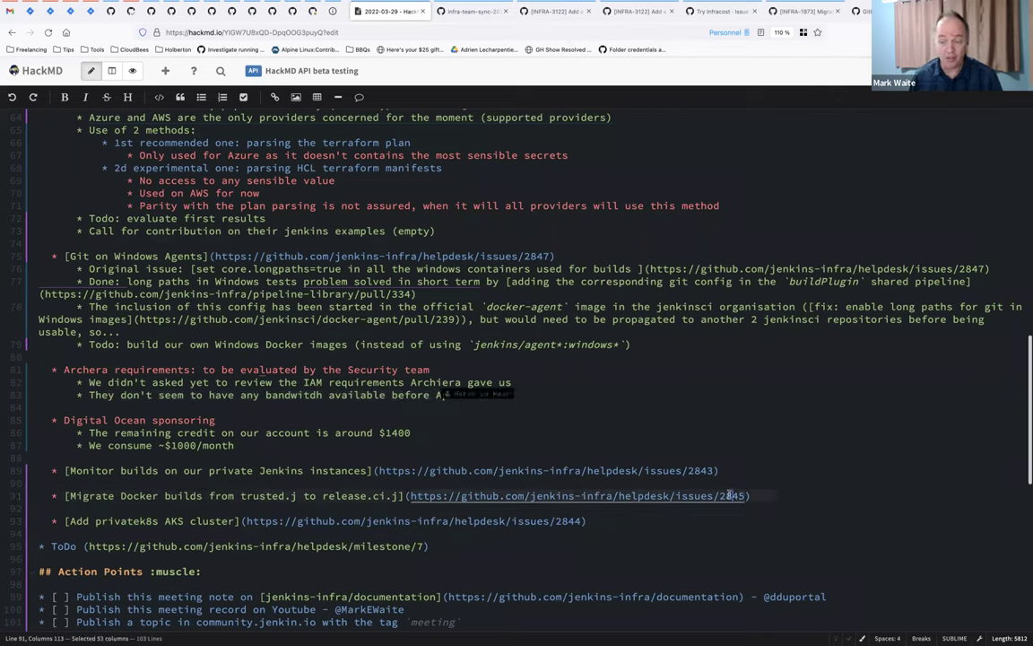
pyautogui.press('super+l')
pyautogui.press('BackSpace')
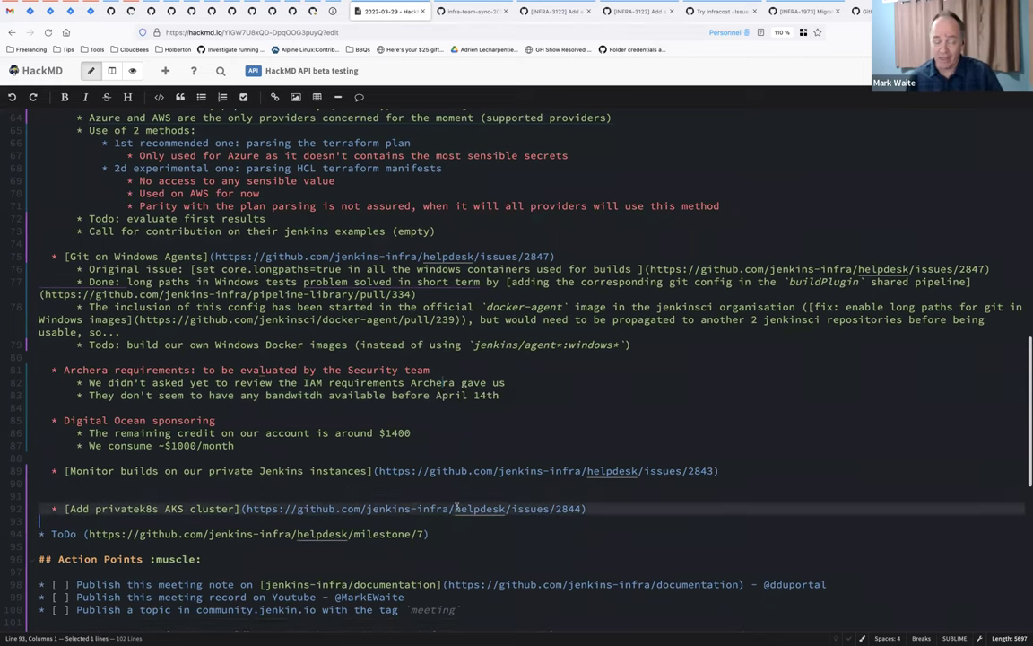
pyautogui.click(454, 507)
pyautogui.hotkey('ctrl', 'shift', 'k')
pyautogui.press('BackSpace')
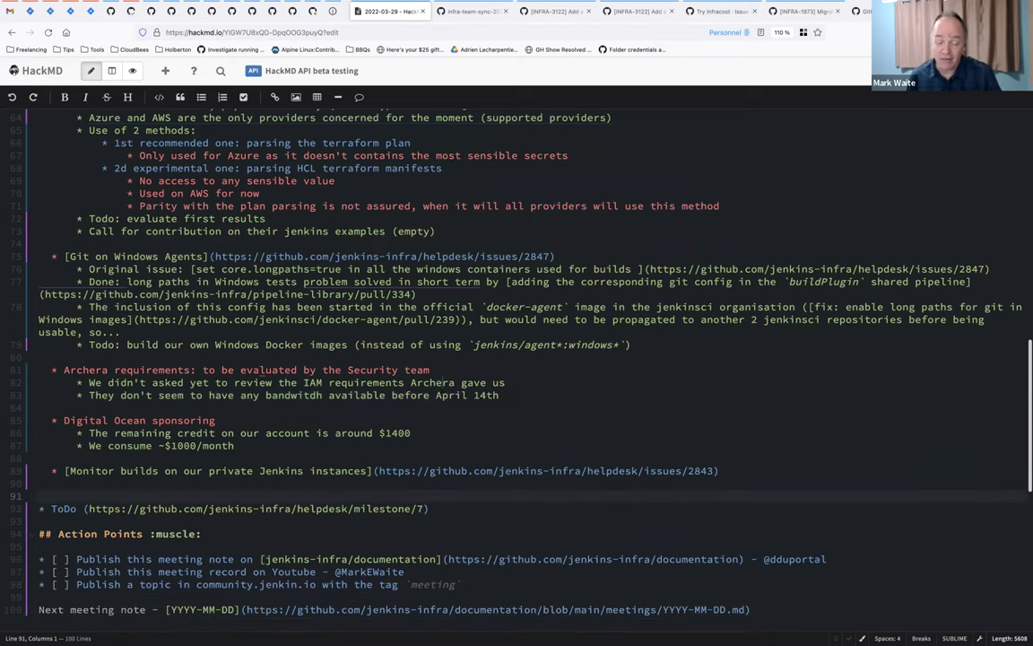
pyautogui.hotkey('ctrl', 'shift', 'k')
pyautogui.hotkey('ctrl', 'shift', 'k')
pyautogui.press('BackSpace')
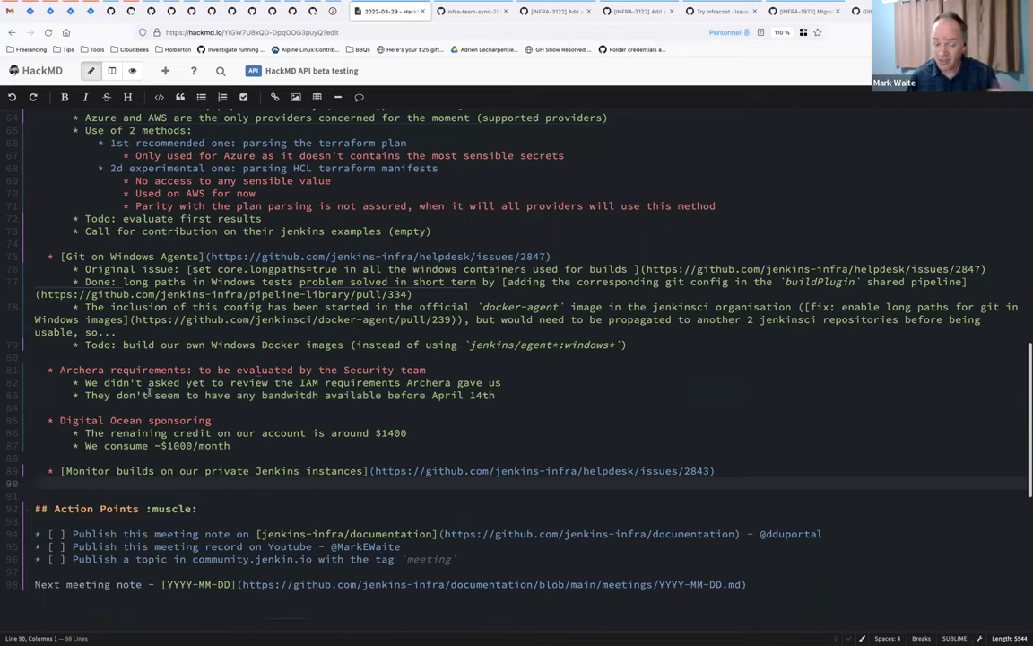
# Step: Move the Monitor builds item up above the Archera section
pyautogui.press('Up')
pyautogui.press('Home')
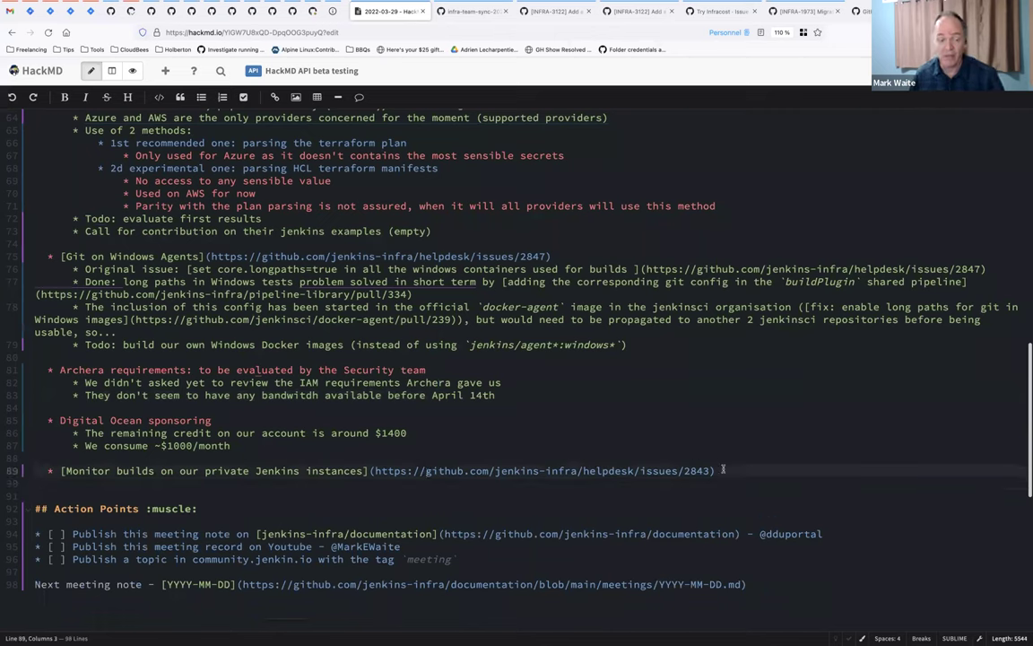
pyautogui.hotkey('shift', 'End')
pyautogui.hotkey('ctrl', 'c')
pyautogui.press('BackSpace')
pyautogui.click(97, 357)
pyautogui.press('Return')
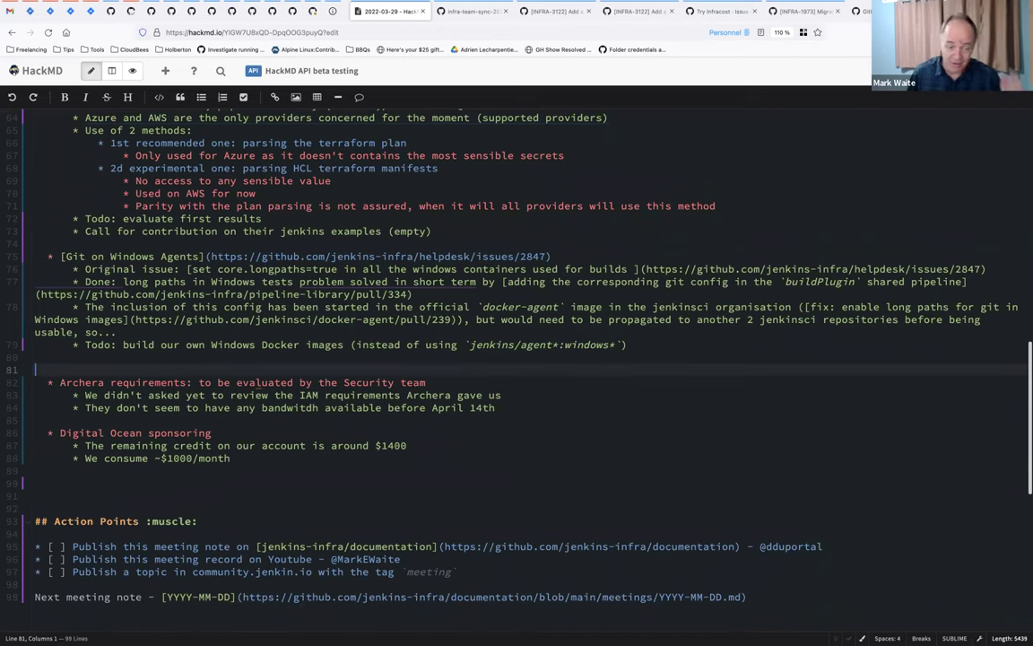
pyautogui.press('Return')
pyautogui.press('Up')
pyautogui.hotkey('ctrl', 'v')
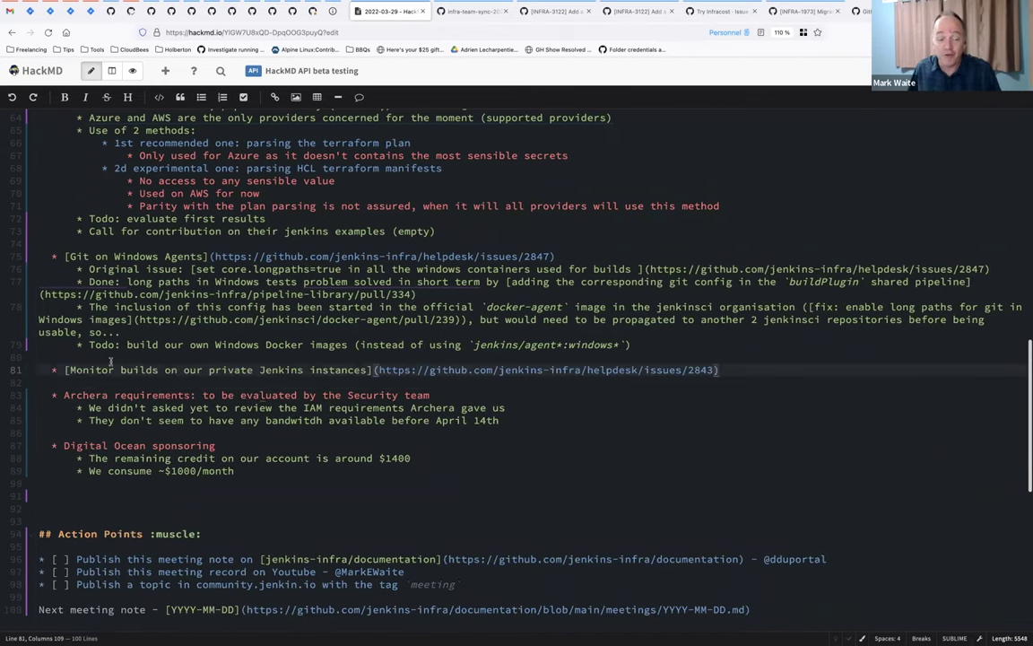
# Step: Add a sub-bullet about an RSS check for ci.jenkins.io not exposing sensitive data
pyautogui.press('Return')
pyautogui.write('Mark')
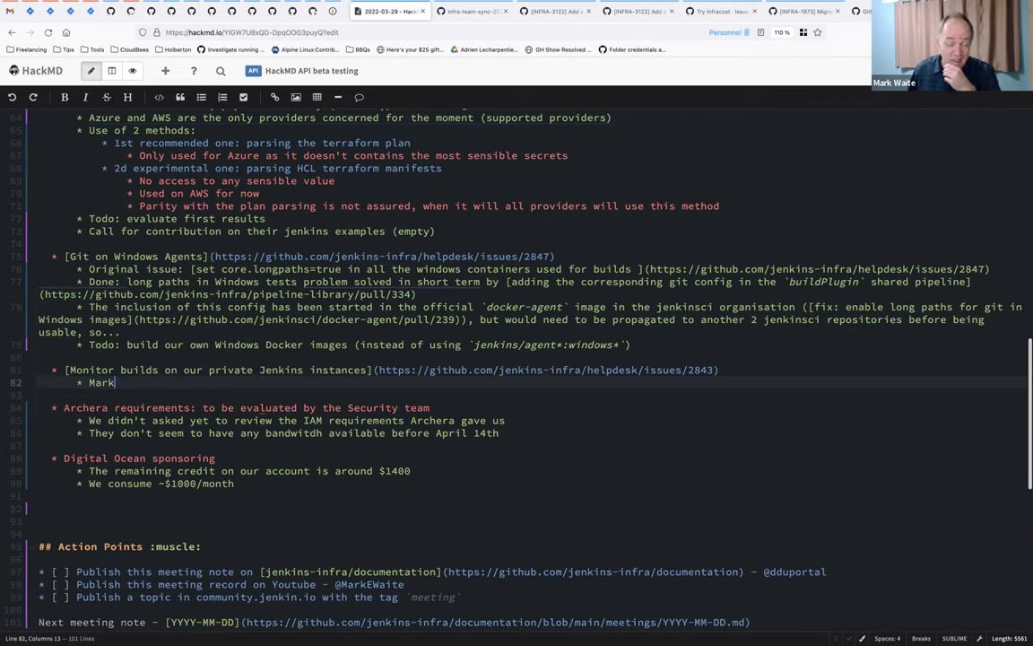
pyautogui.write(' has RSS')
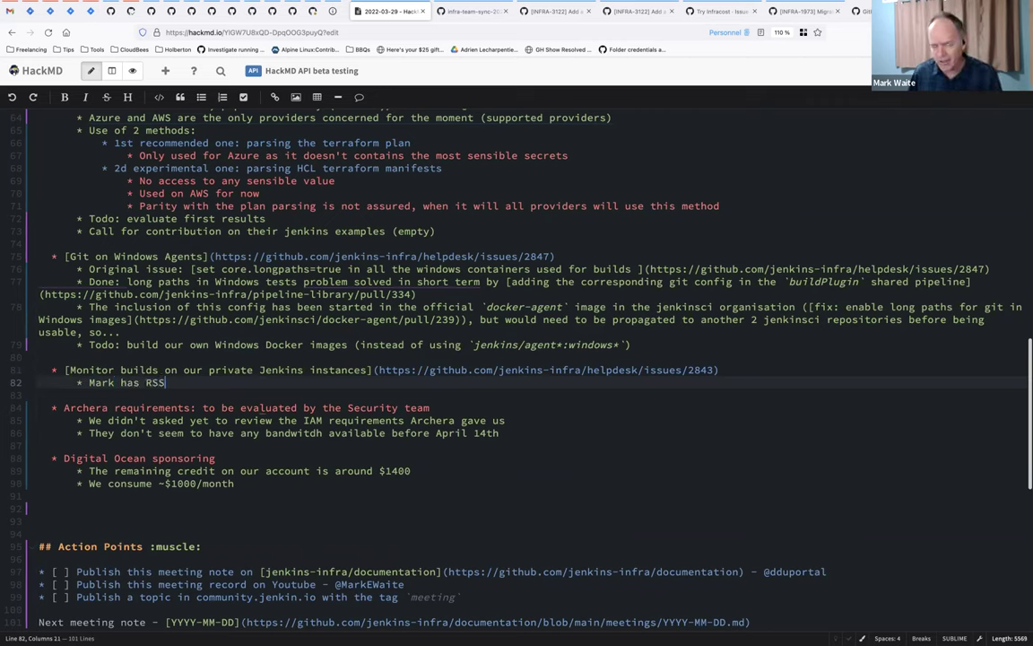
pyautogui.write('(Jenkins)')
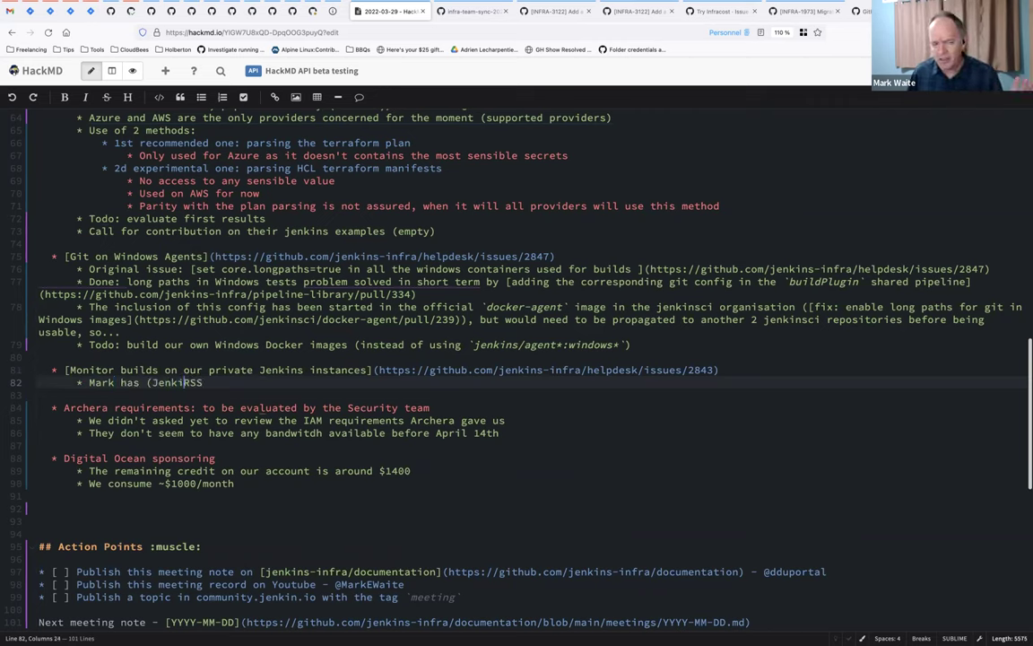
pyautogui.press('End')
pyautogui.write("check for ci.jenkins.io: he'll check wi")
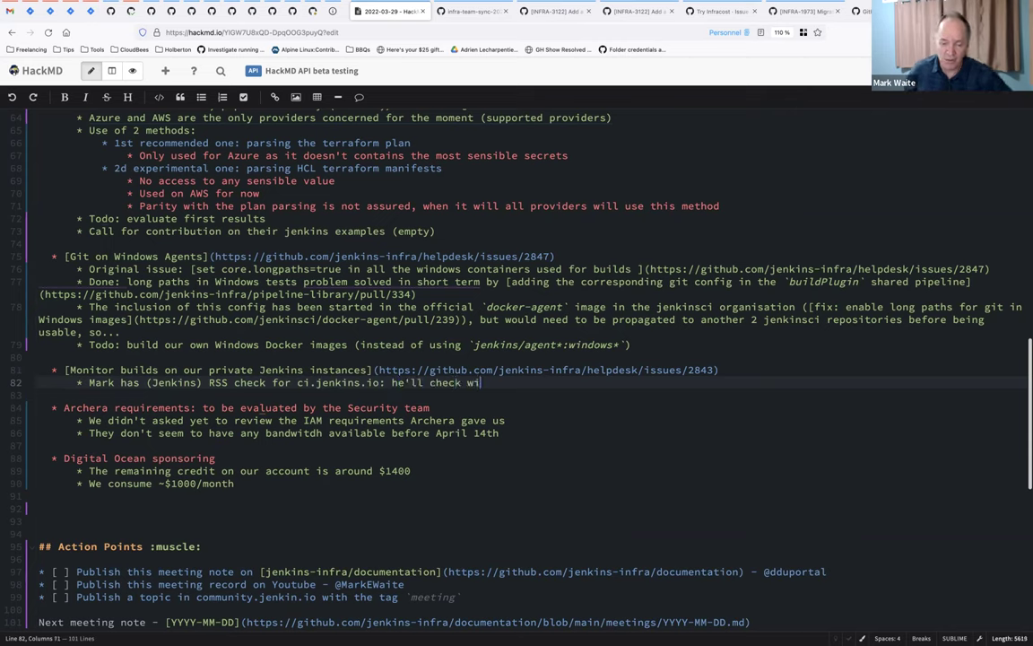
pyautogui.write('th Daniel if ')
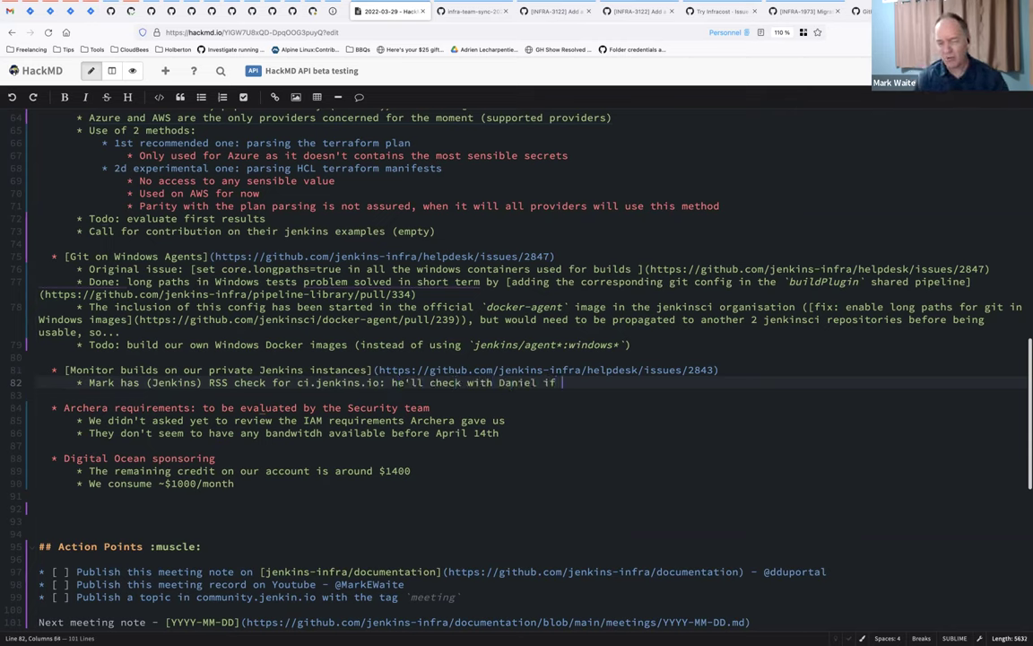
pyautogui.write('it is not exposing s')
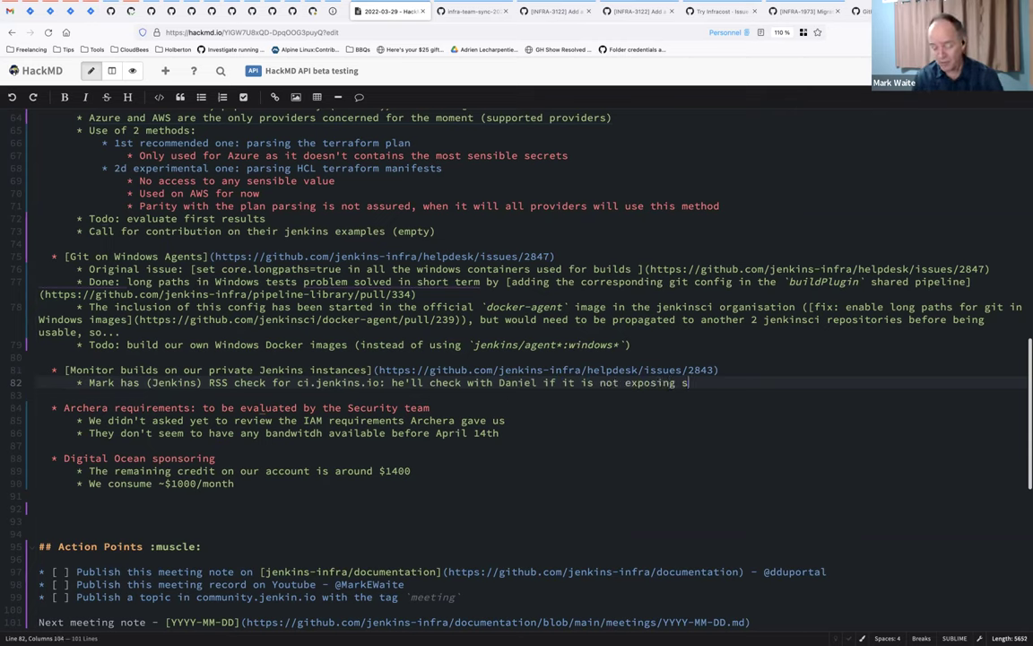
pyautogui.write('ensitive data.')
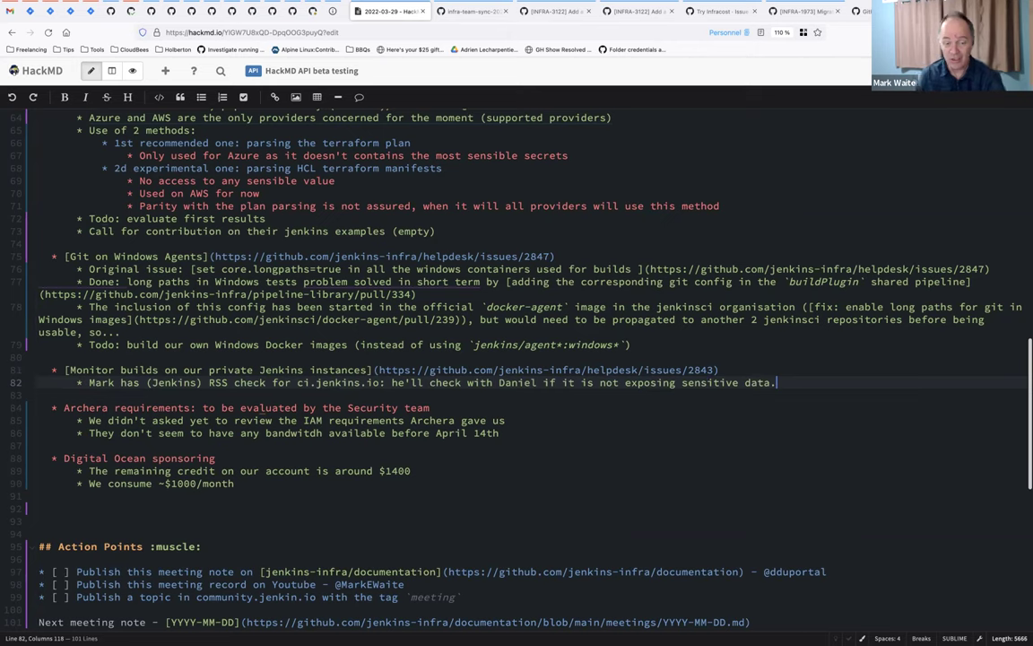
# Step: Add the bullet "If ok, then we'll try to reuse his work for this"
pyautogui.press('Return')
pyautogui.write('If ok,')
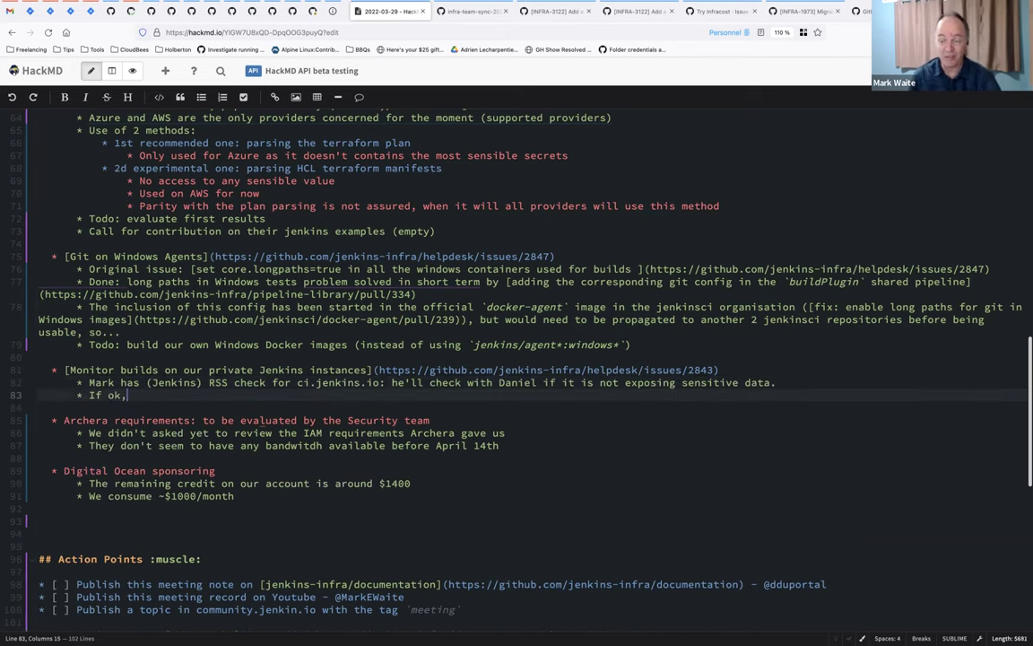
pyautogui.write(" then we'll try to reuse")
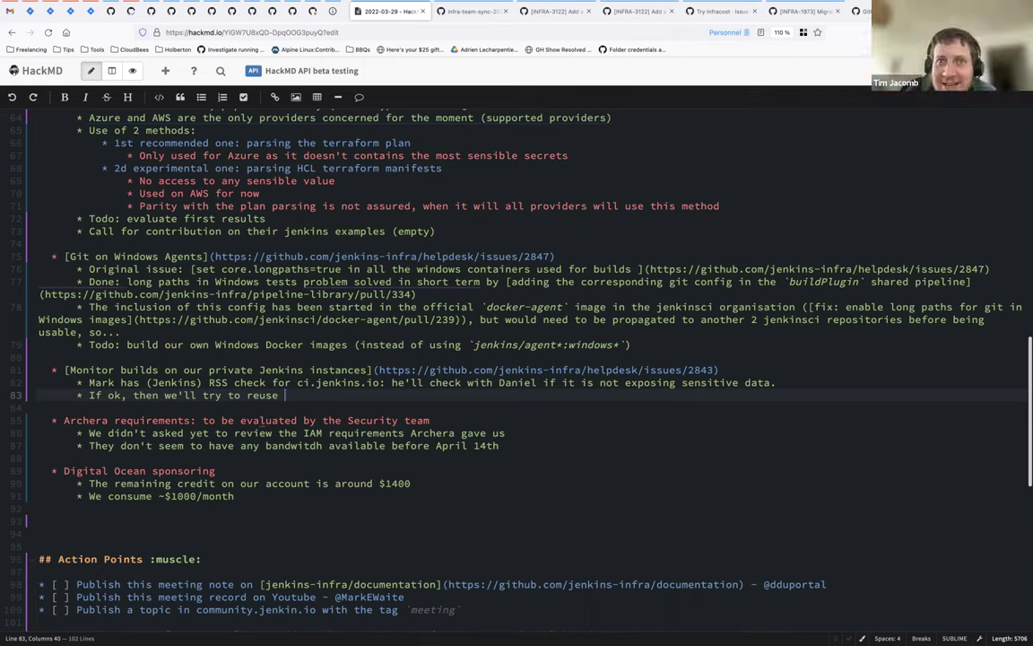
pyautogui.write('his work for this')
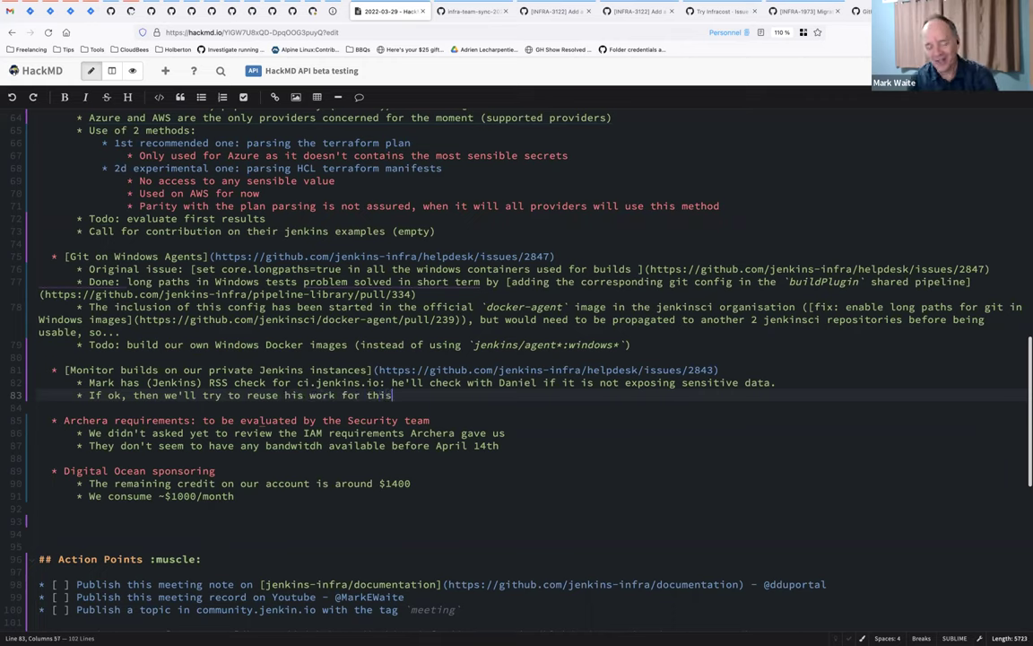
pyautogui.click(522, 441)
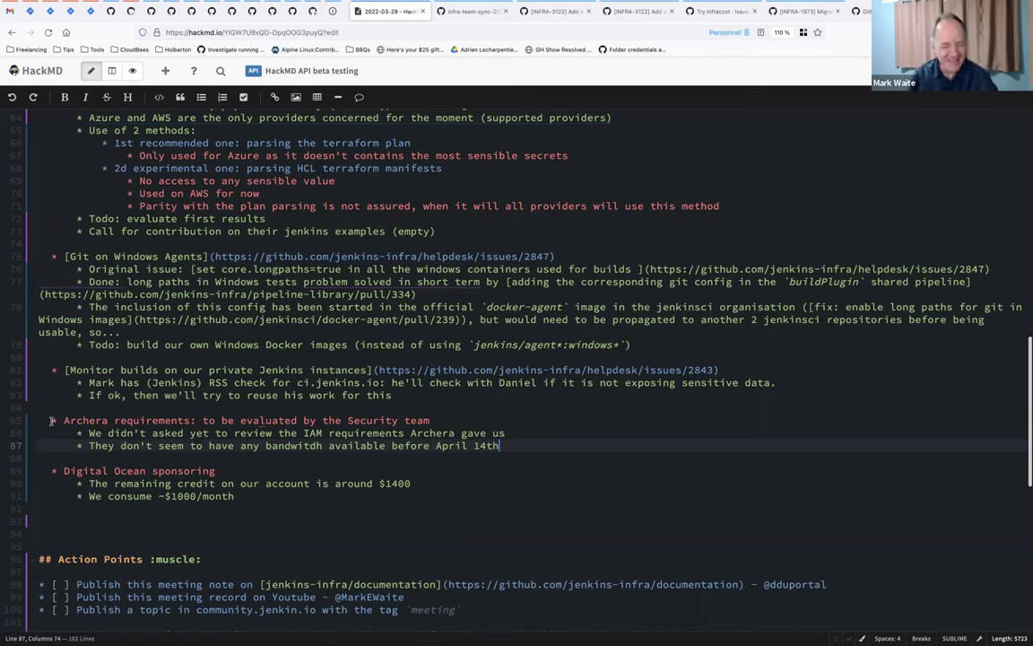
# Step: Correct 'bandwitdh' to 'bandwidth' in the Archera line and undo the accidental line split
pyautogui.moveTo(51, 420); pyautogui.dragTo(505, 440)
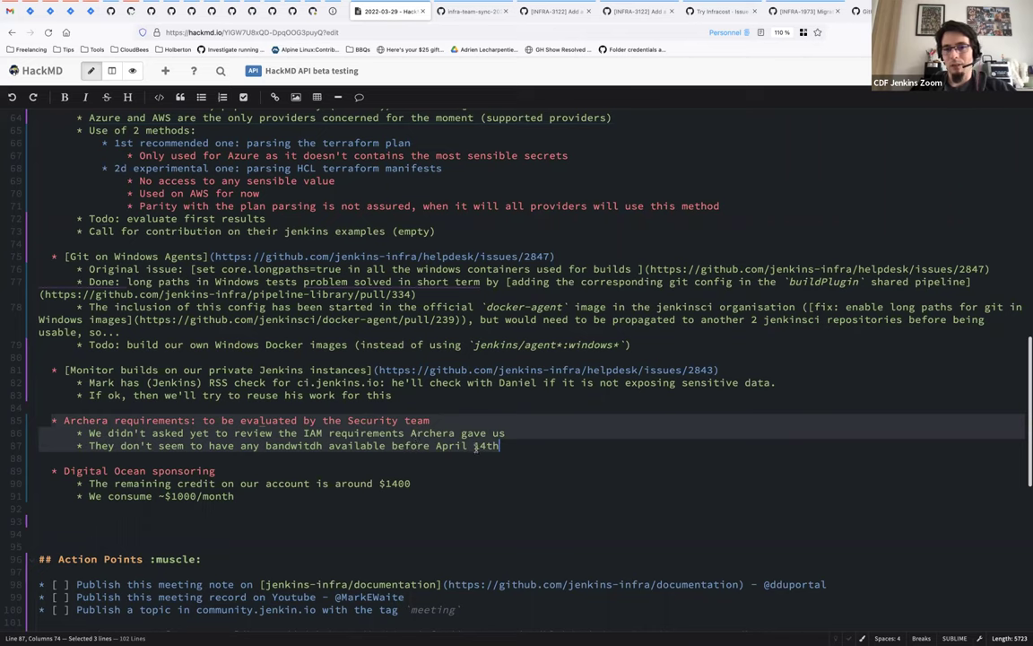
pyautogui.moveTo(436, 445); pyautogui.dragTo(502, 445)
pyautogui.click(448, 445)
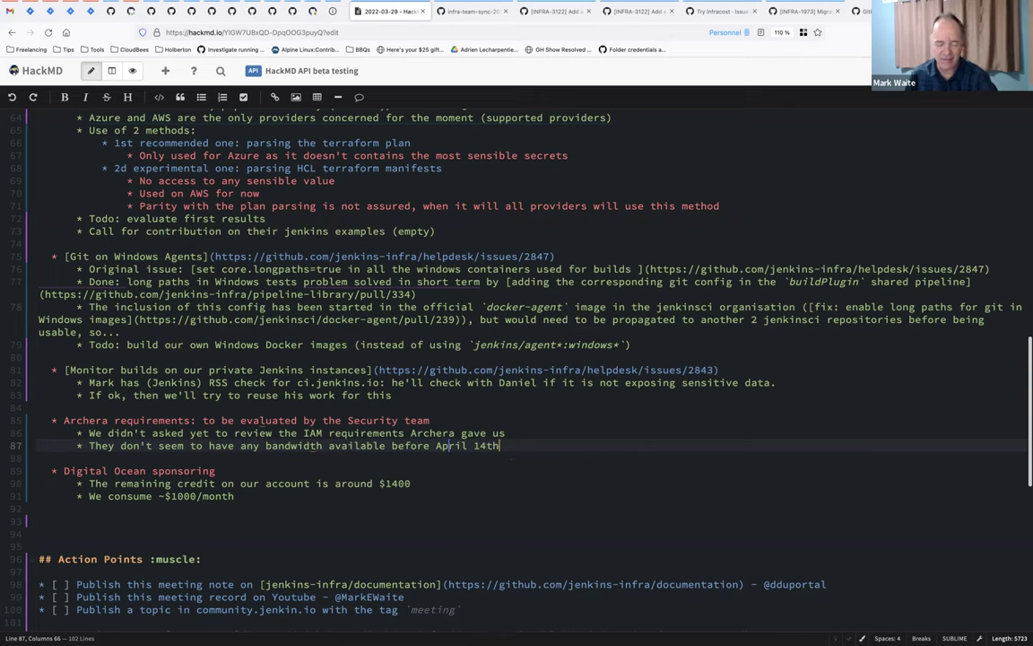
pyautogui.press('Return')
pyautogui.press('super+z')
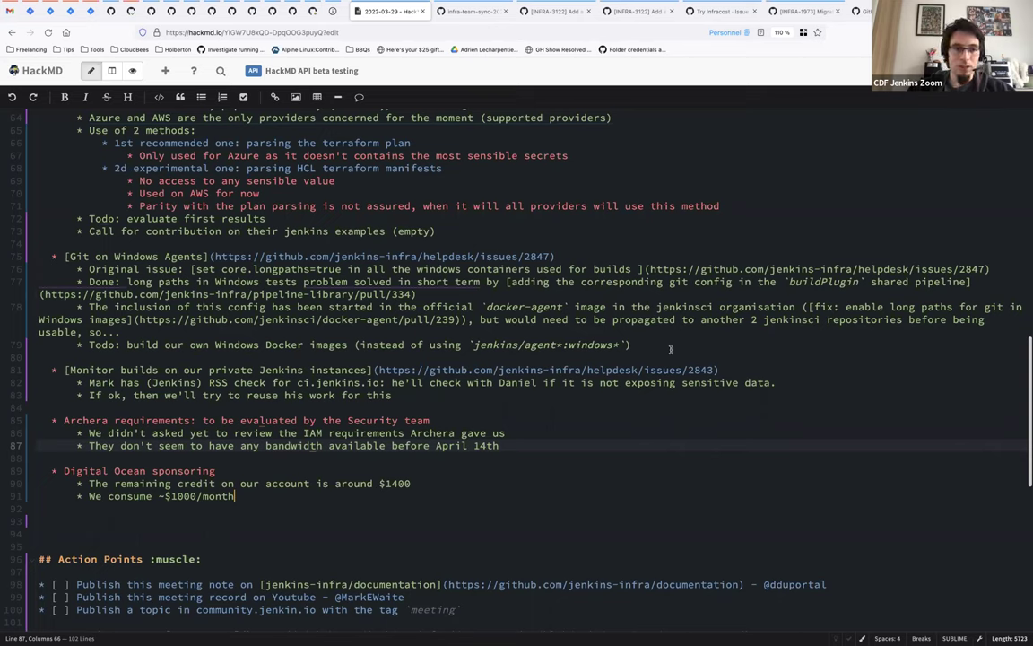
# Step: Add Digital Ocean bullets asking about an additional donation and needing the blog post and logo on the web site first
pyautogui.press('Return')
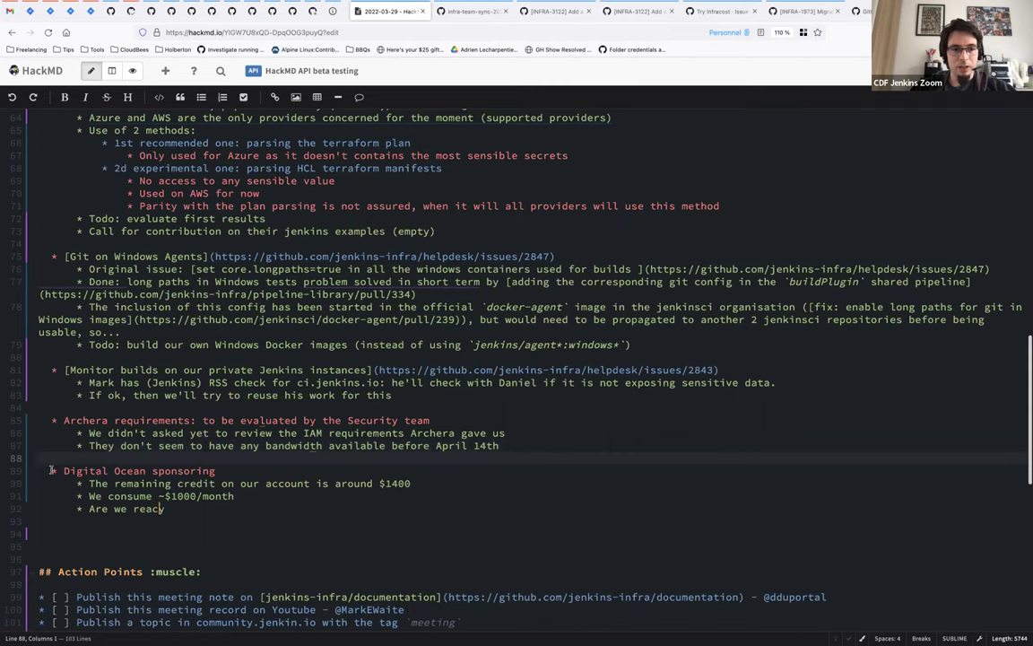
pyautogui.write('Are we ready to ask')
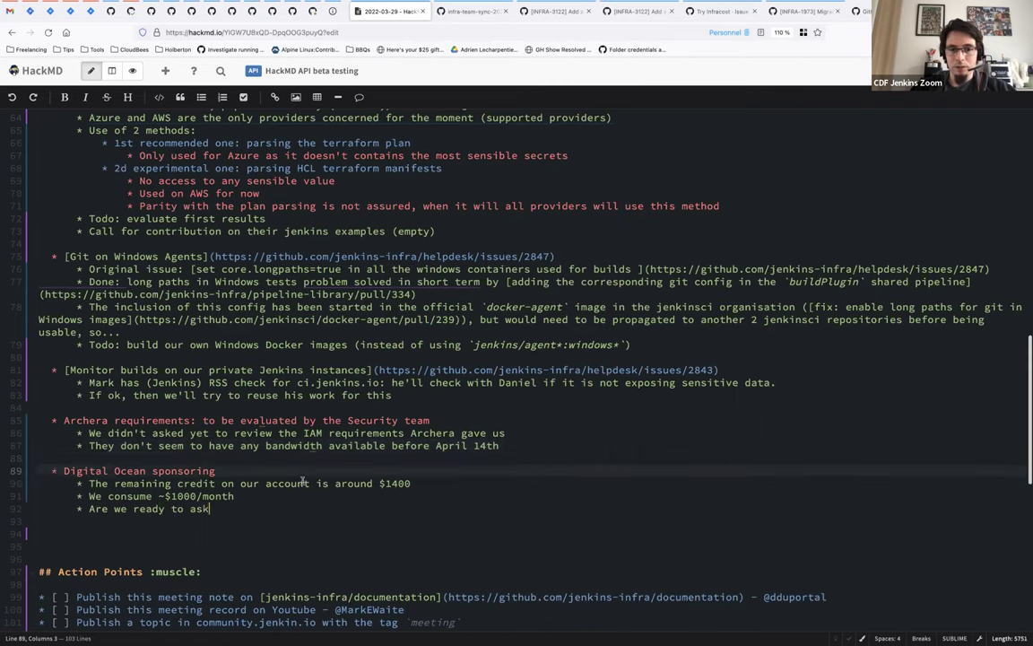
pyautogui.write(' them for an additional c')
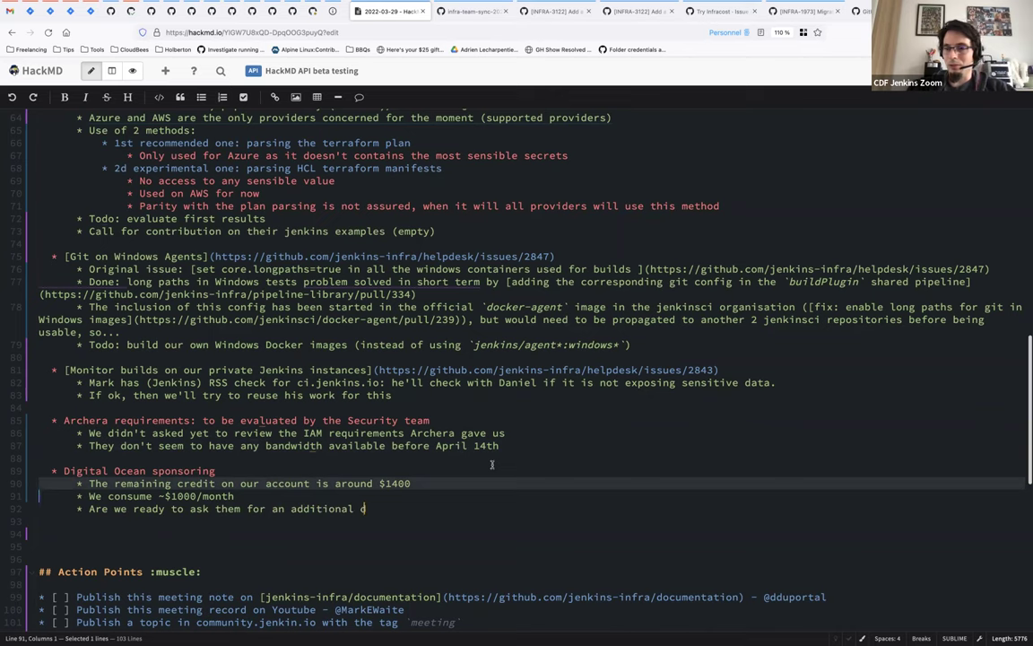
pyautogui.write('onation?')
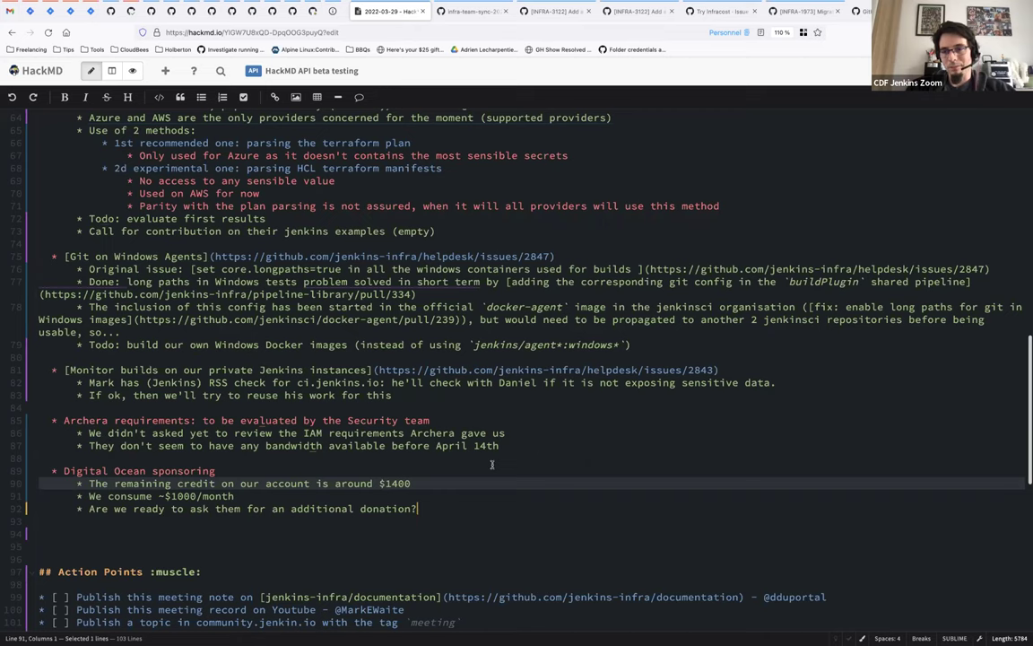
pyautogui.press('Return')
pyautogui.write('Need')
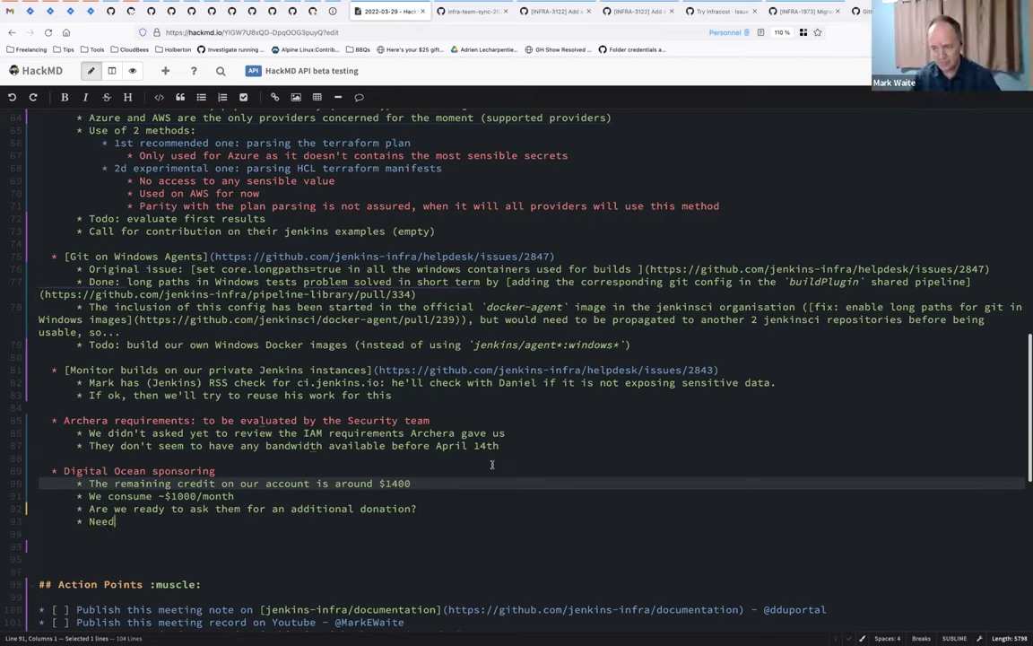
pyautogui.write(' the blog post')
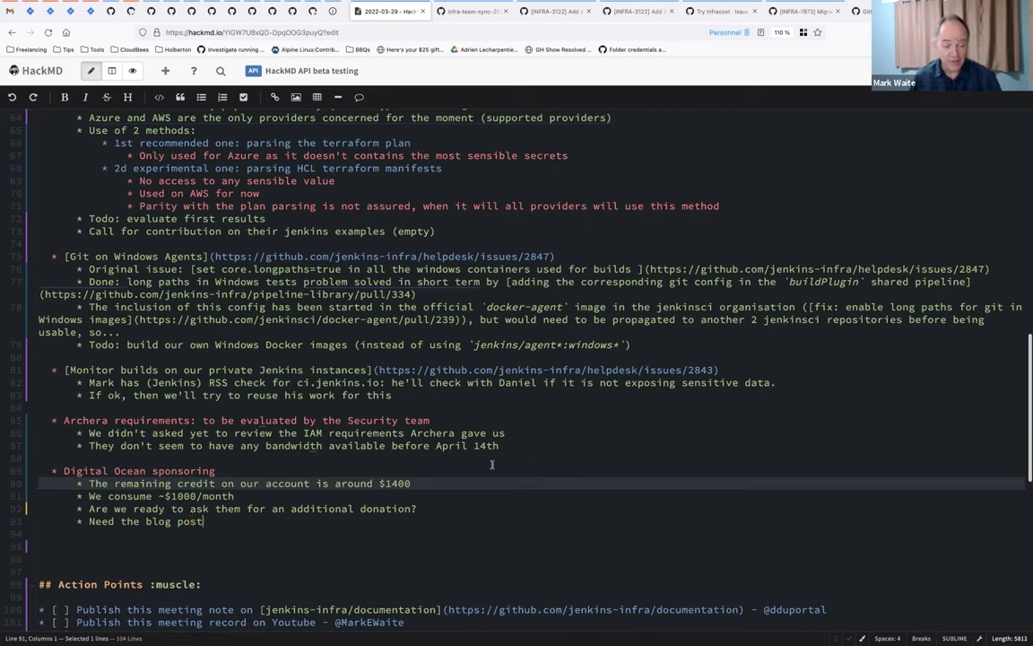
pyautogui.write('  and')
pyautogui.press('BackSpace')
pyautogui.press('BackSpace')
pyautogui.press('BackSpace')
pyautogui.press('BackSpace')
pyautogui.write('and')
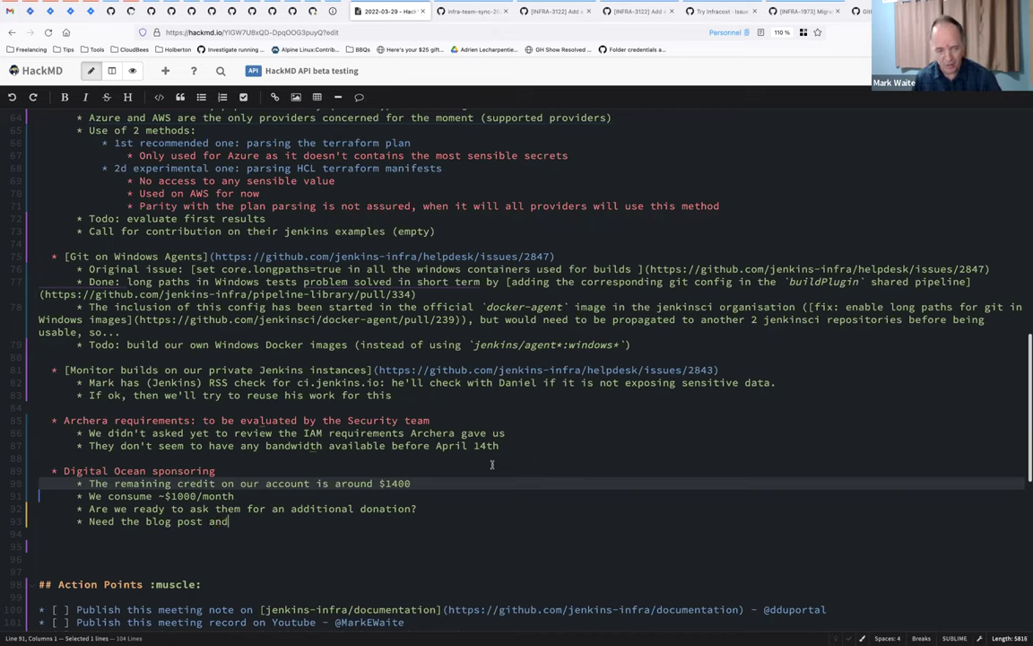
pyautogui.write(' logo on')
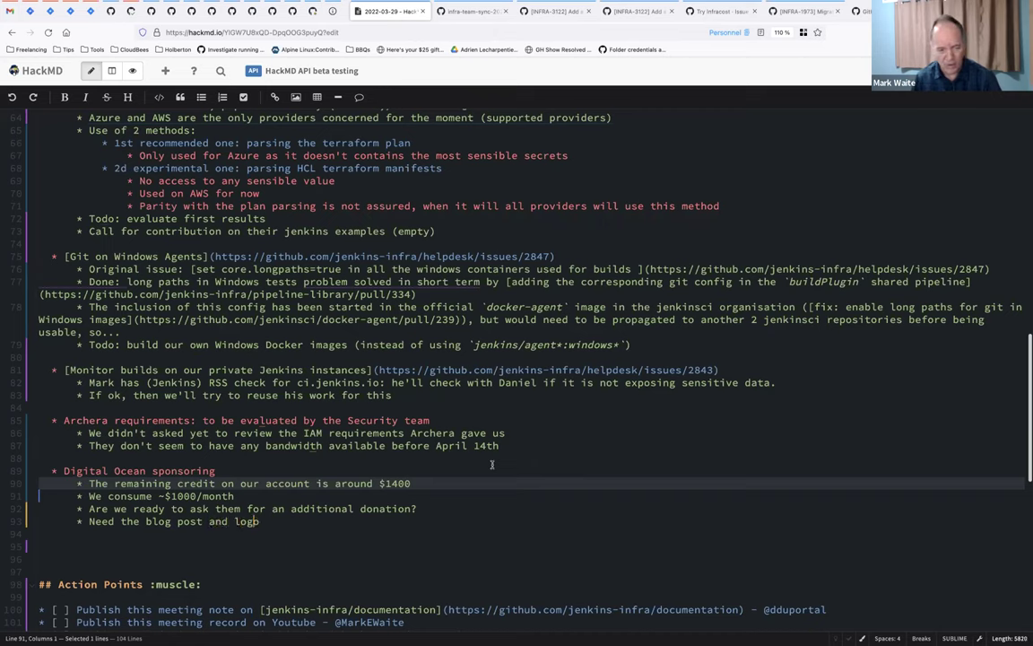
pyautogui.write('we')
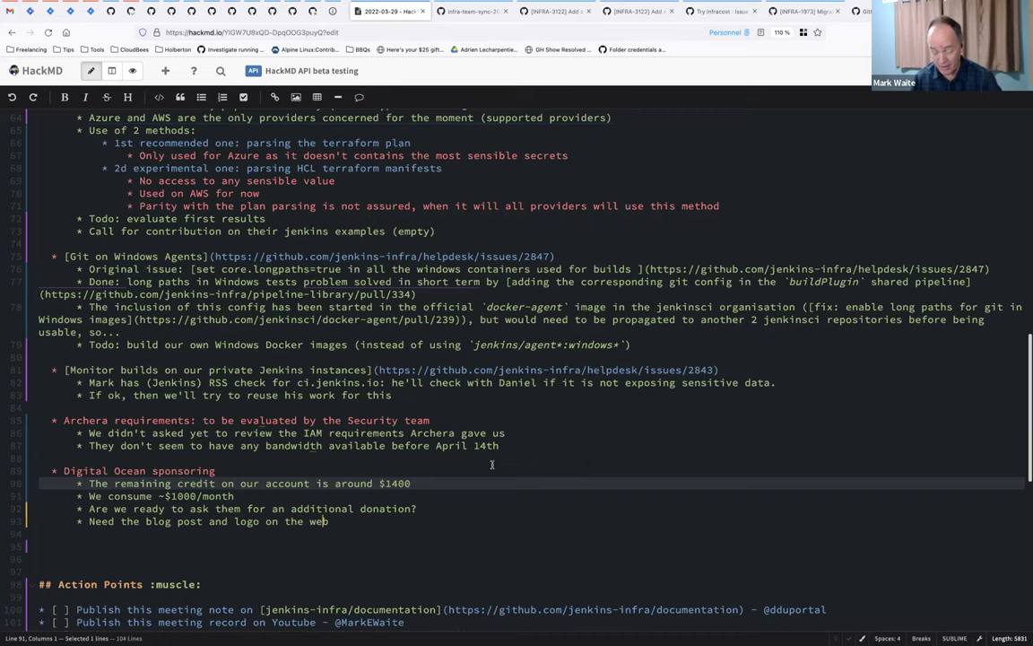
pyautogui.write('b site')
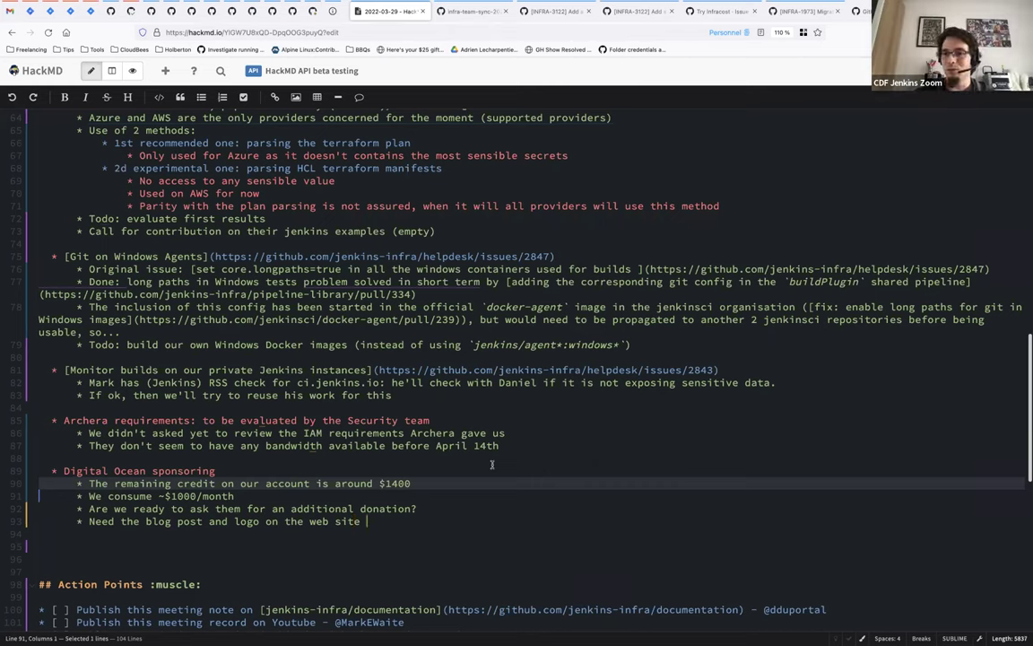
pyautogui.write('before we ask')
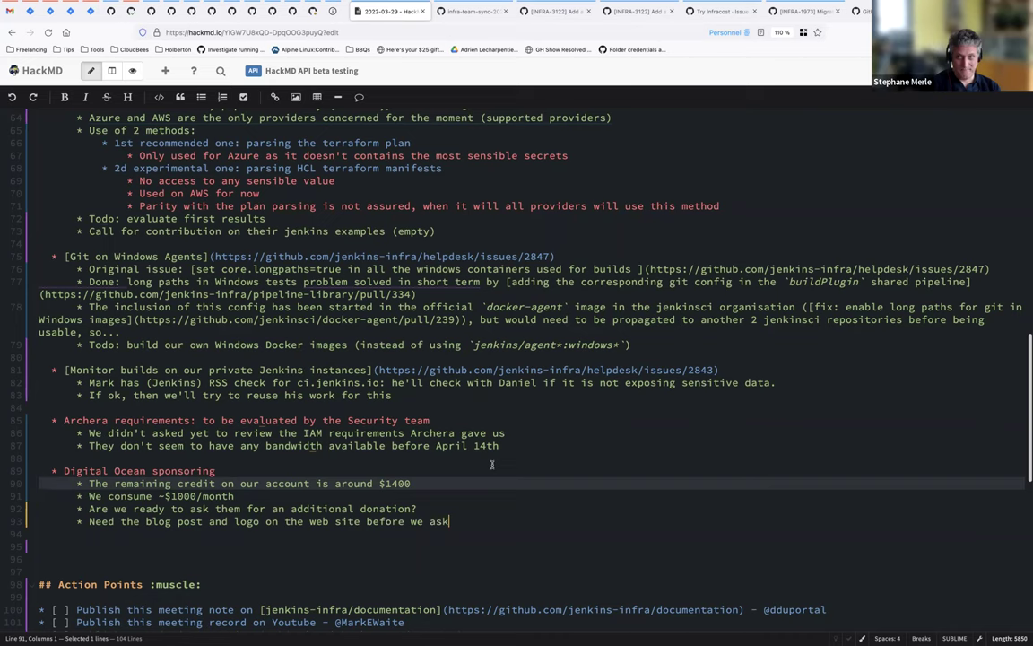
# Step: Add a nested bullet under the blog post line noting two team members will pair on a blog post
pyautogui.press('Return')
pyautogui.press('Tab')
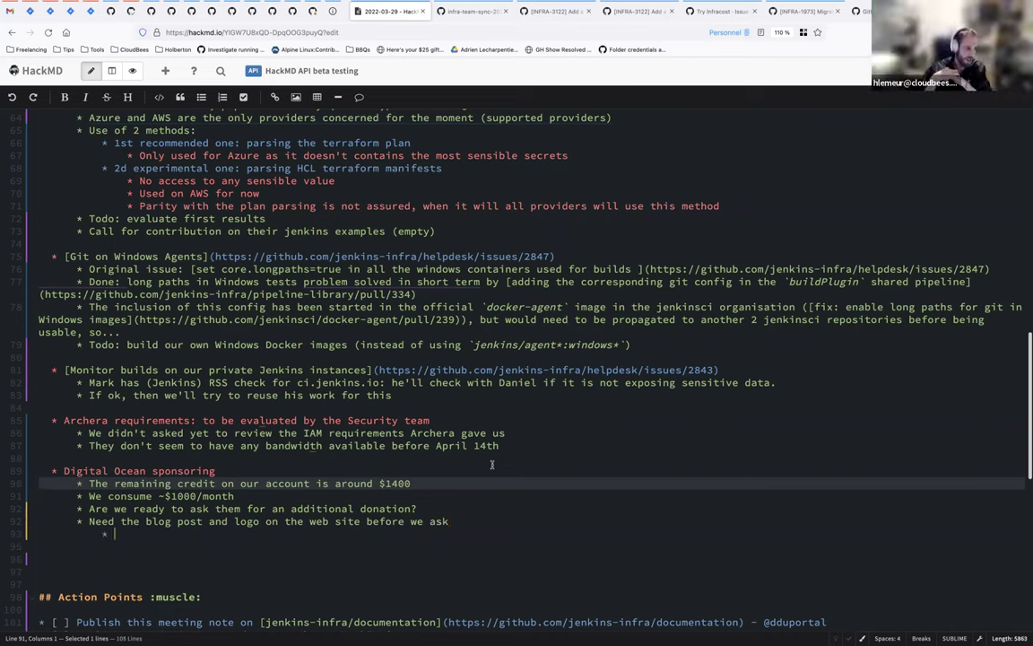
pyautogui.write('Mark')
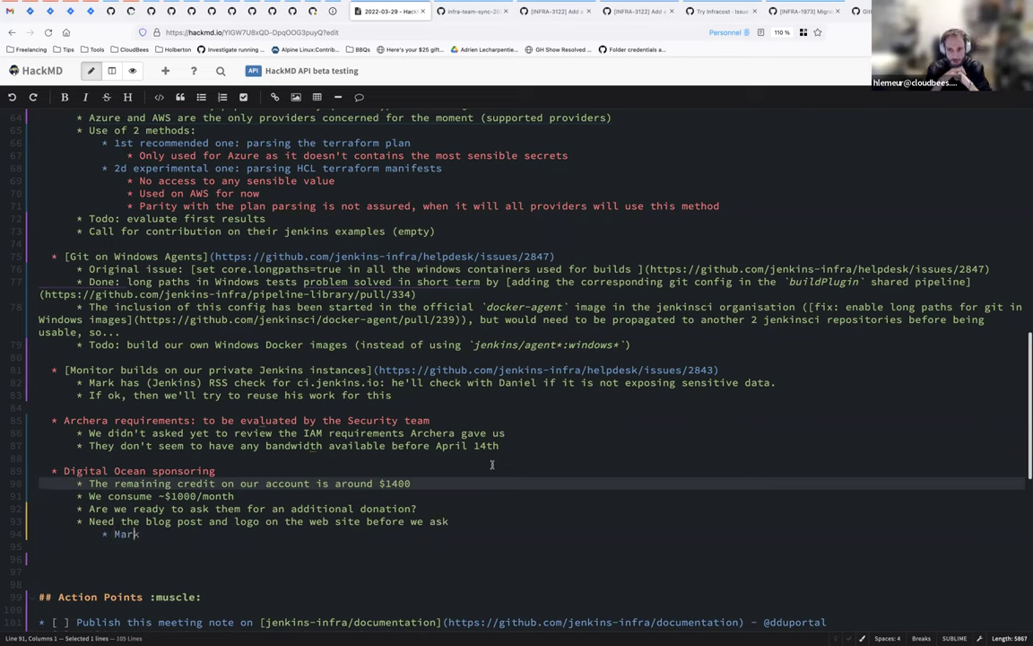
pyautogui.write(' and H')
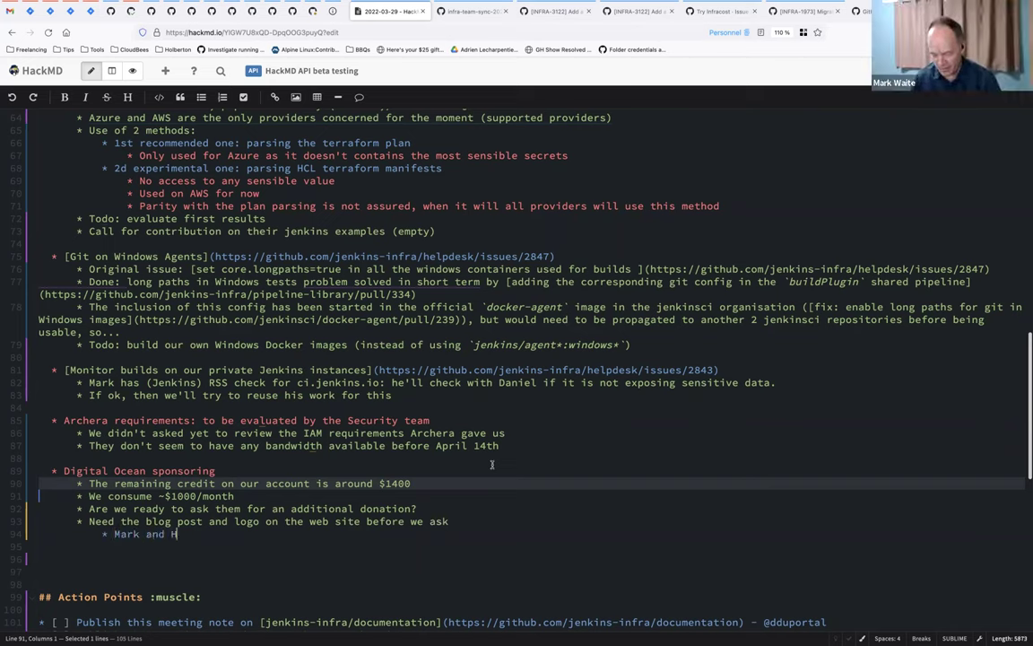
pyautogui.write('erve pair')
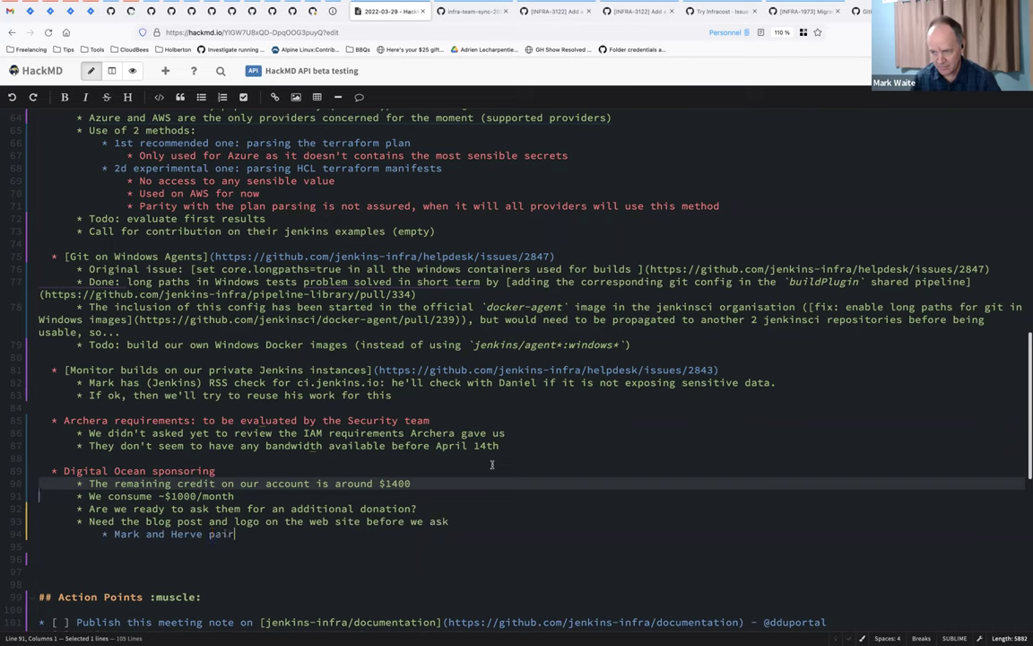
pyautogui.write(' on a blog post')
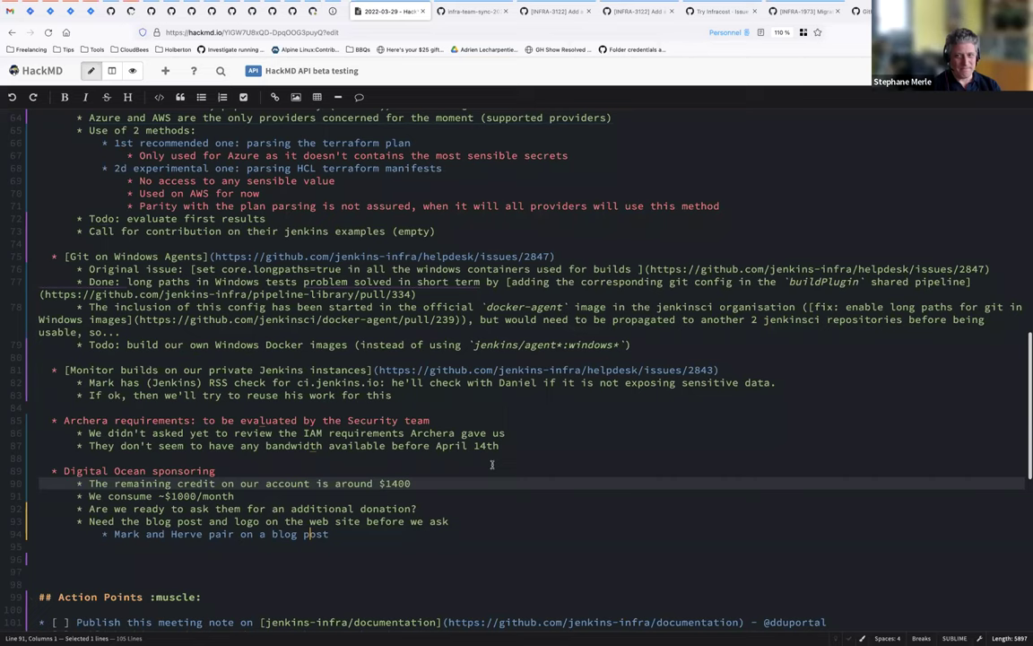
pyautogui.click(361, 535)
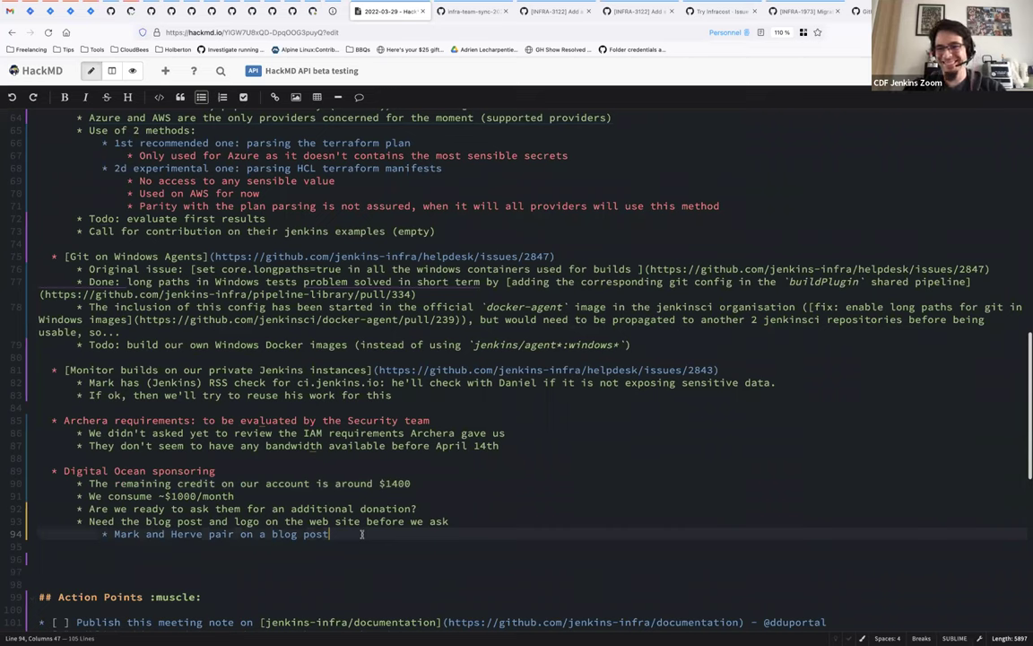